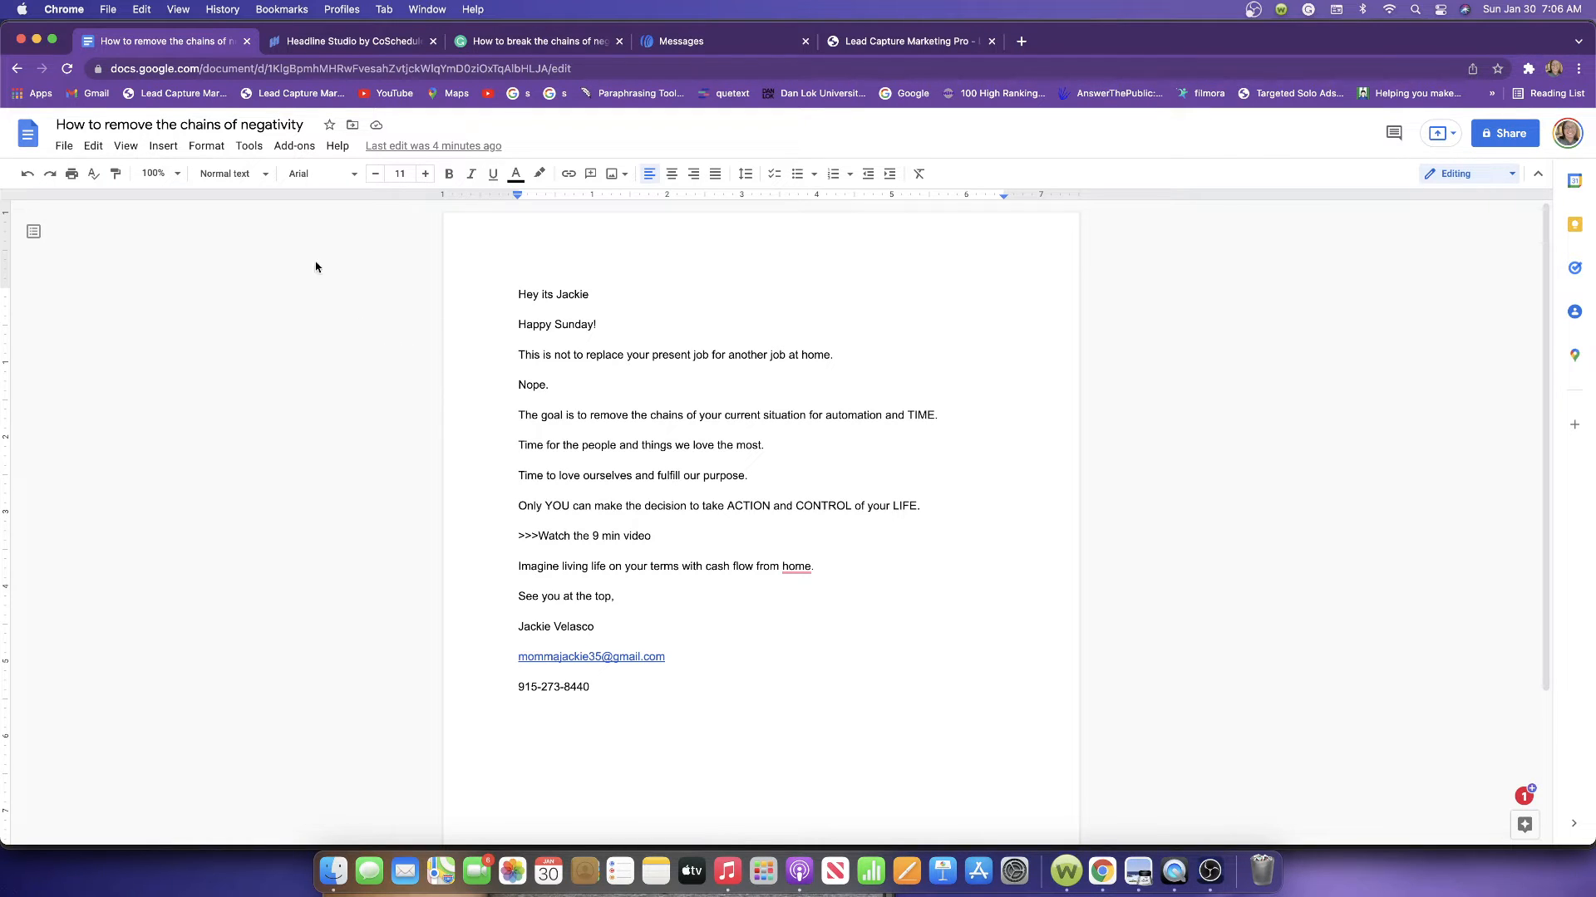
left_click(180, 123)
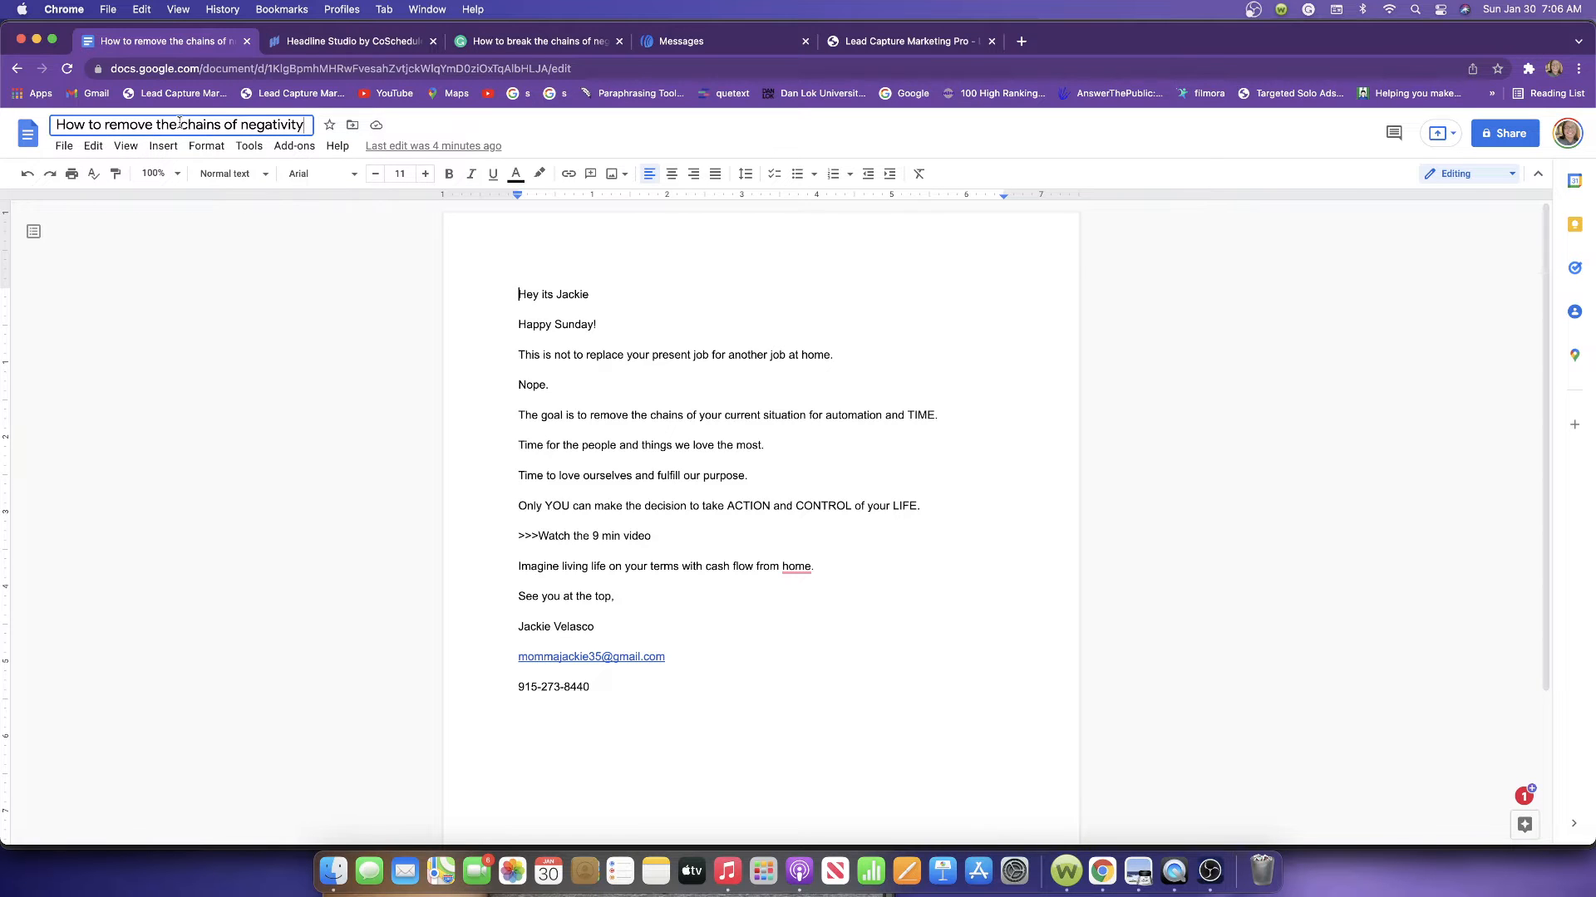
left_click_drag(304, 125, 50, 125)
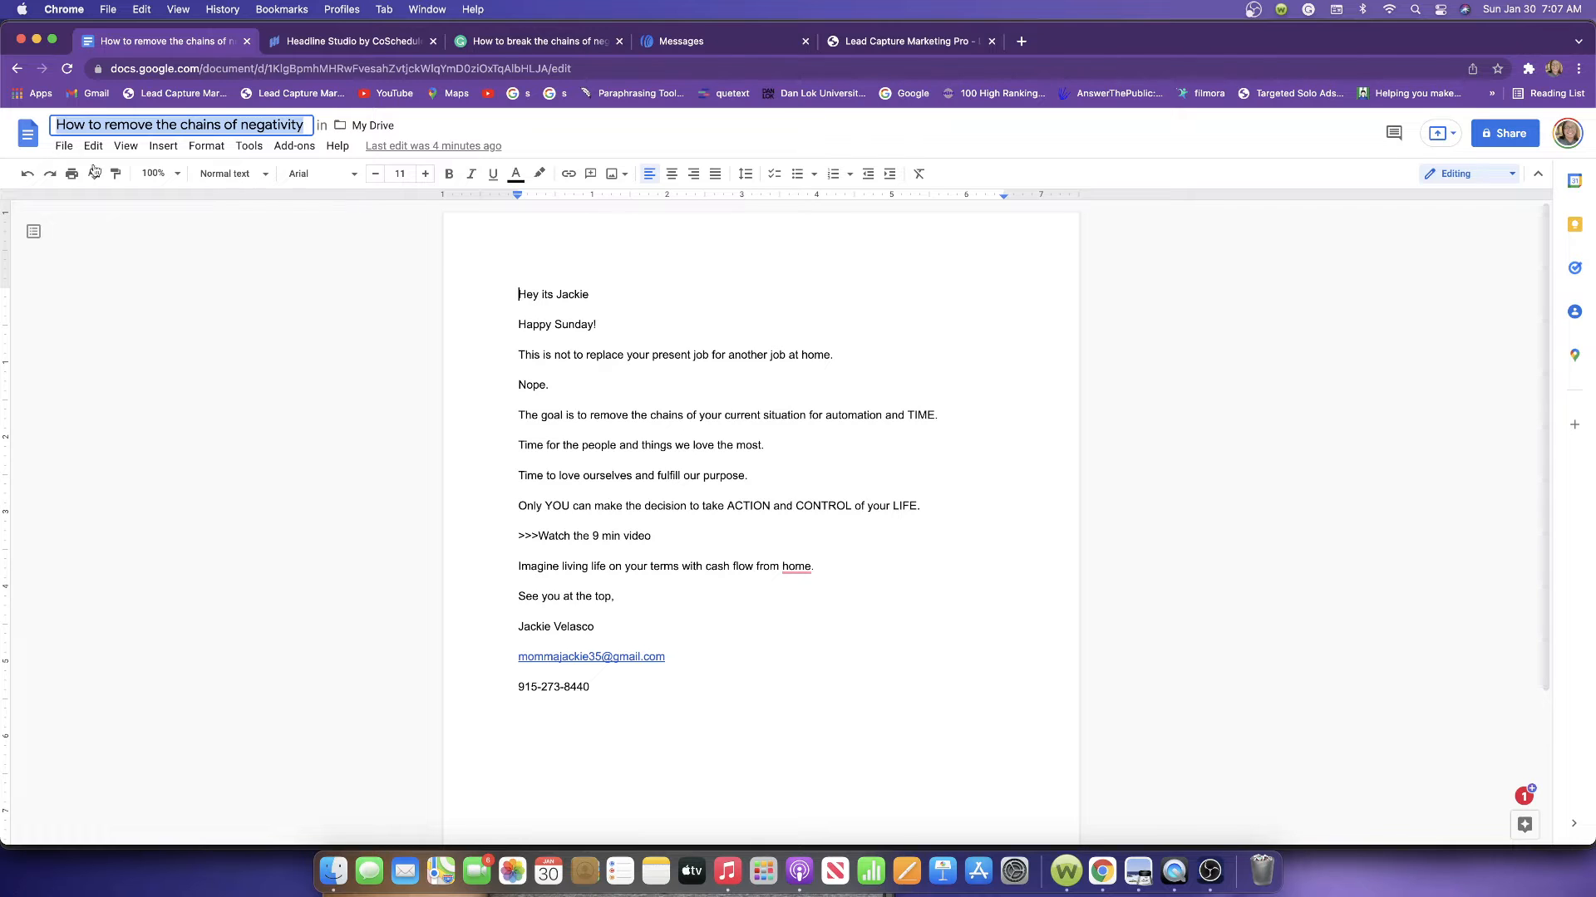
left_click_drag(504, 287, 733, 649)
left_click(732, 647)
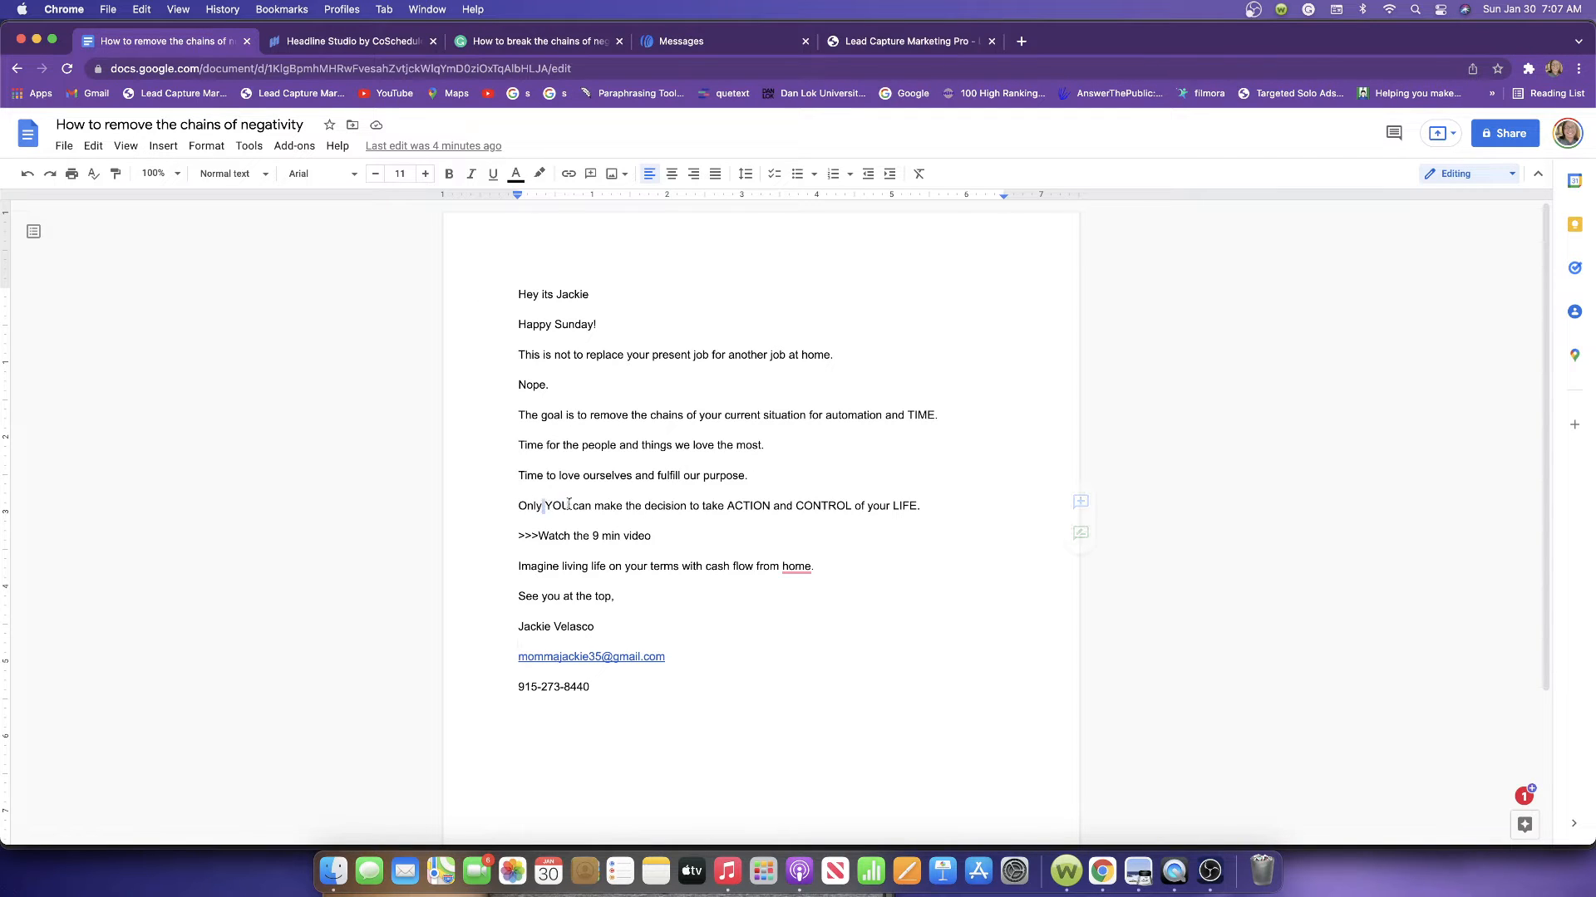
Make the words YOU, ACTION, CONTROL and LIFE bold in the sentence about making the decision
left_click_drag(544, 507, 569, 504)
left_click(449, 174)
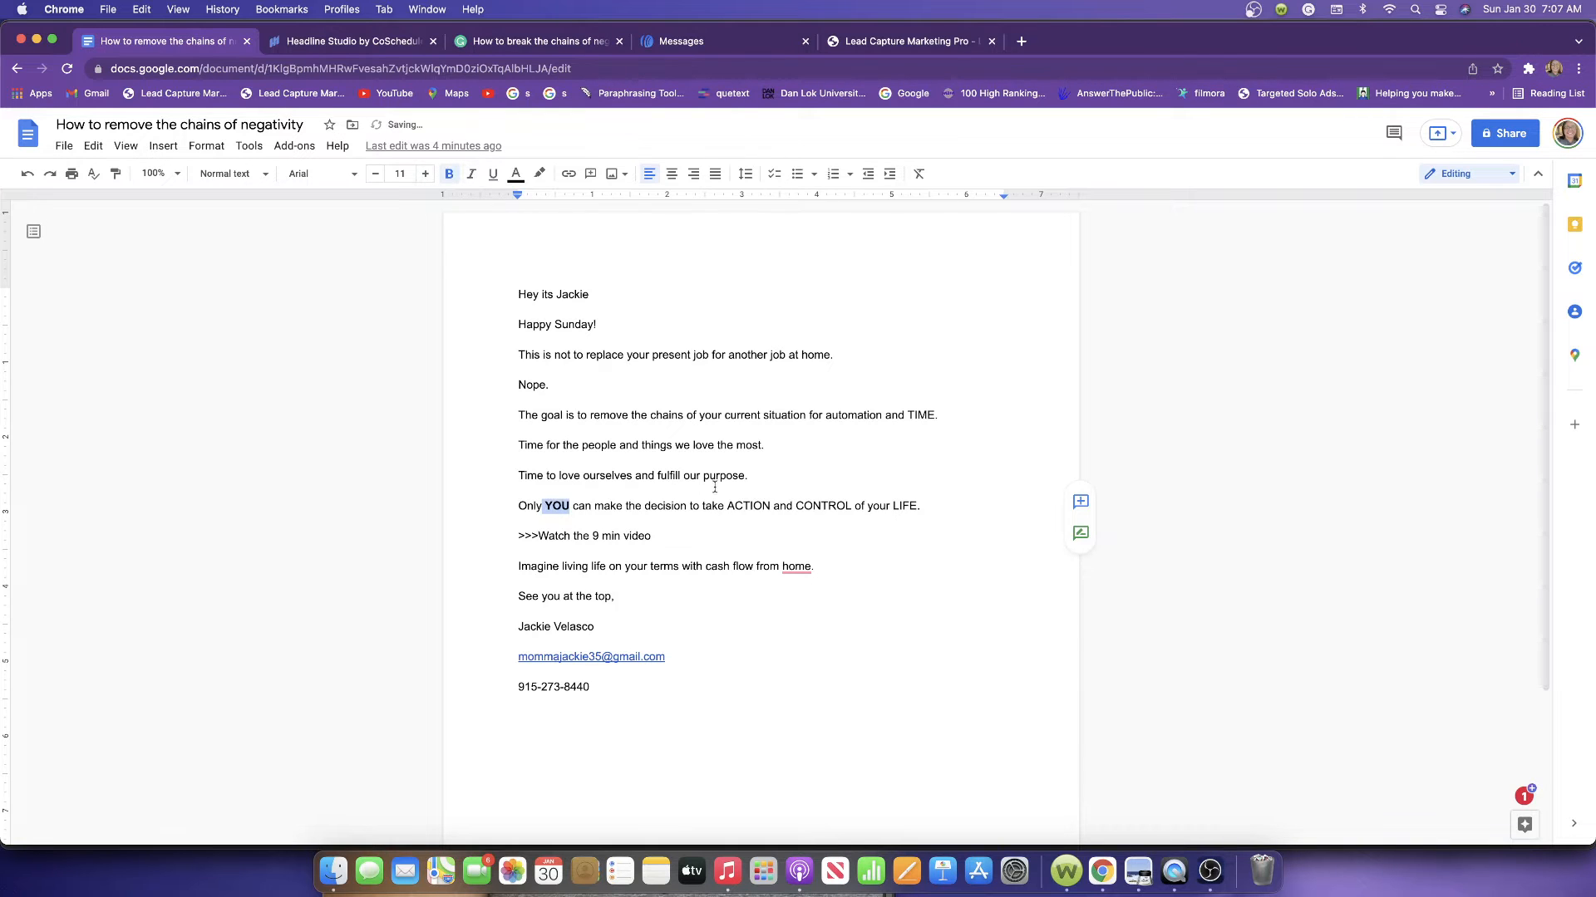
left_click_drag(728, 506, 774, 501)
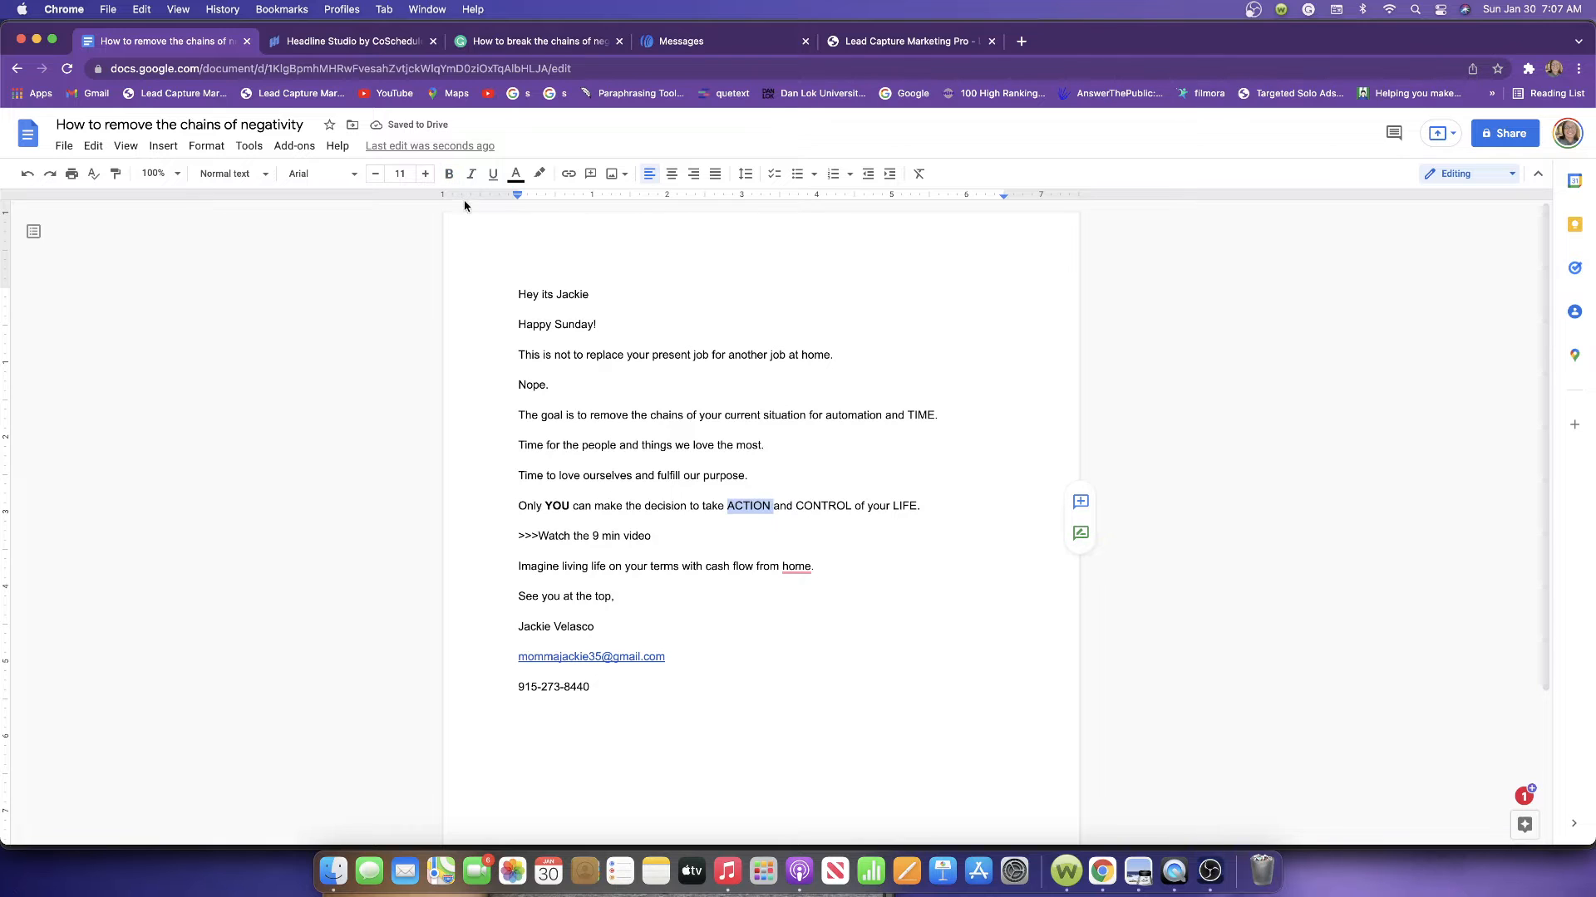
left_click(449, 173)
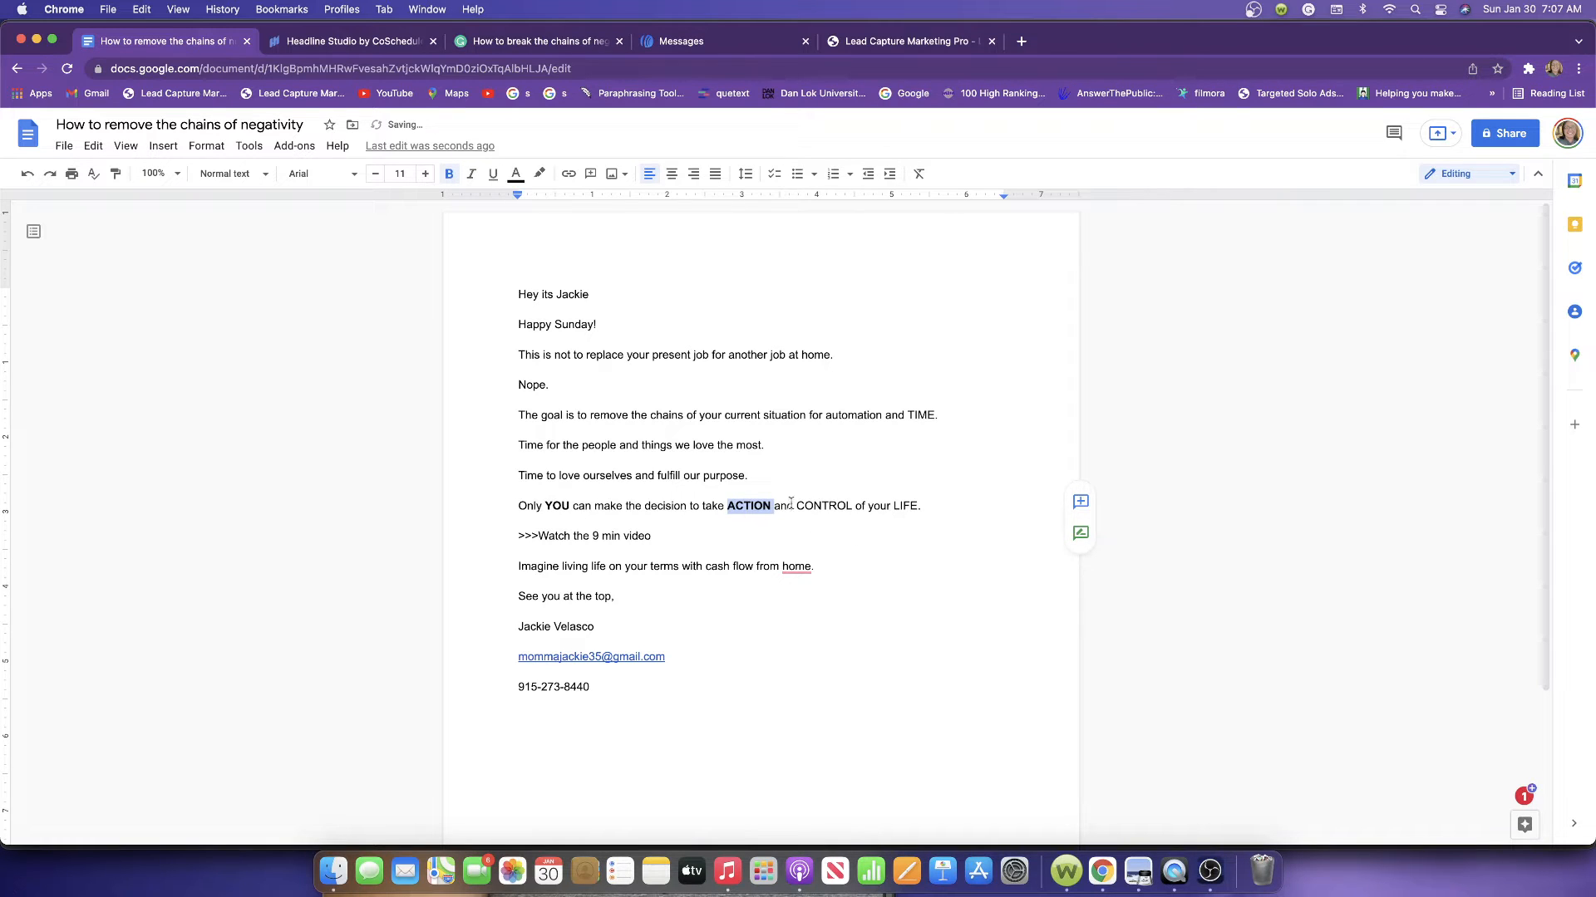
left_click_drag(794, 505, 843, 506)
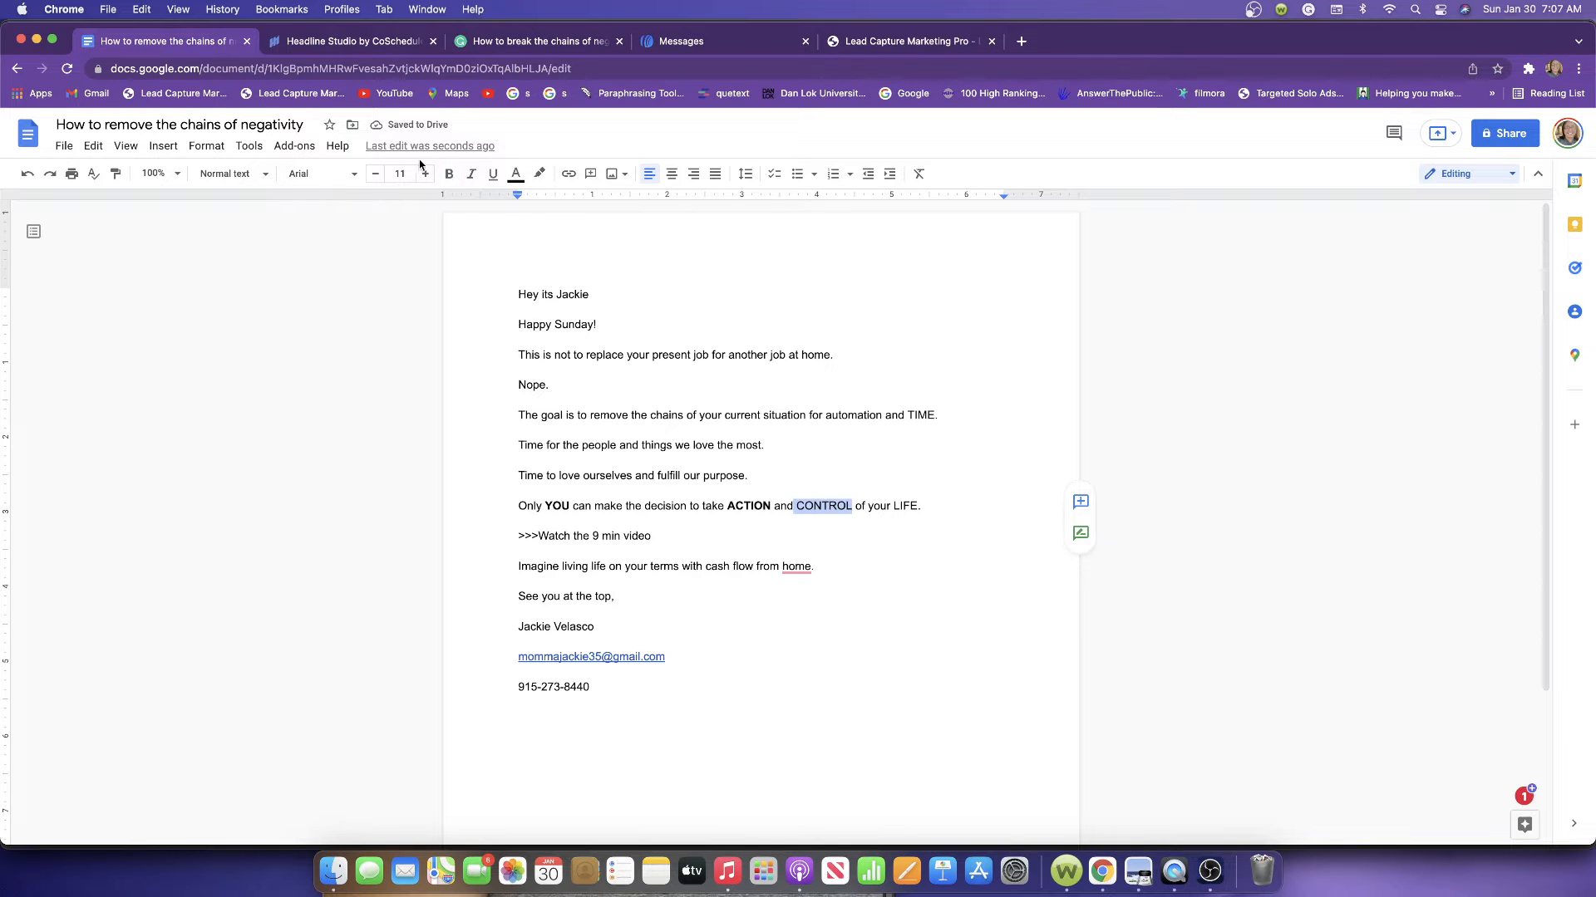
left_click(449, 174)
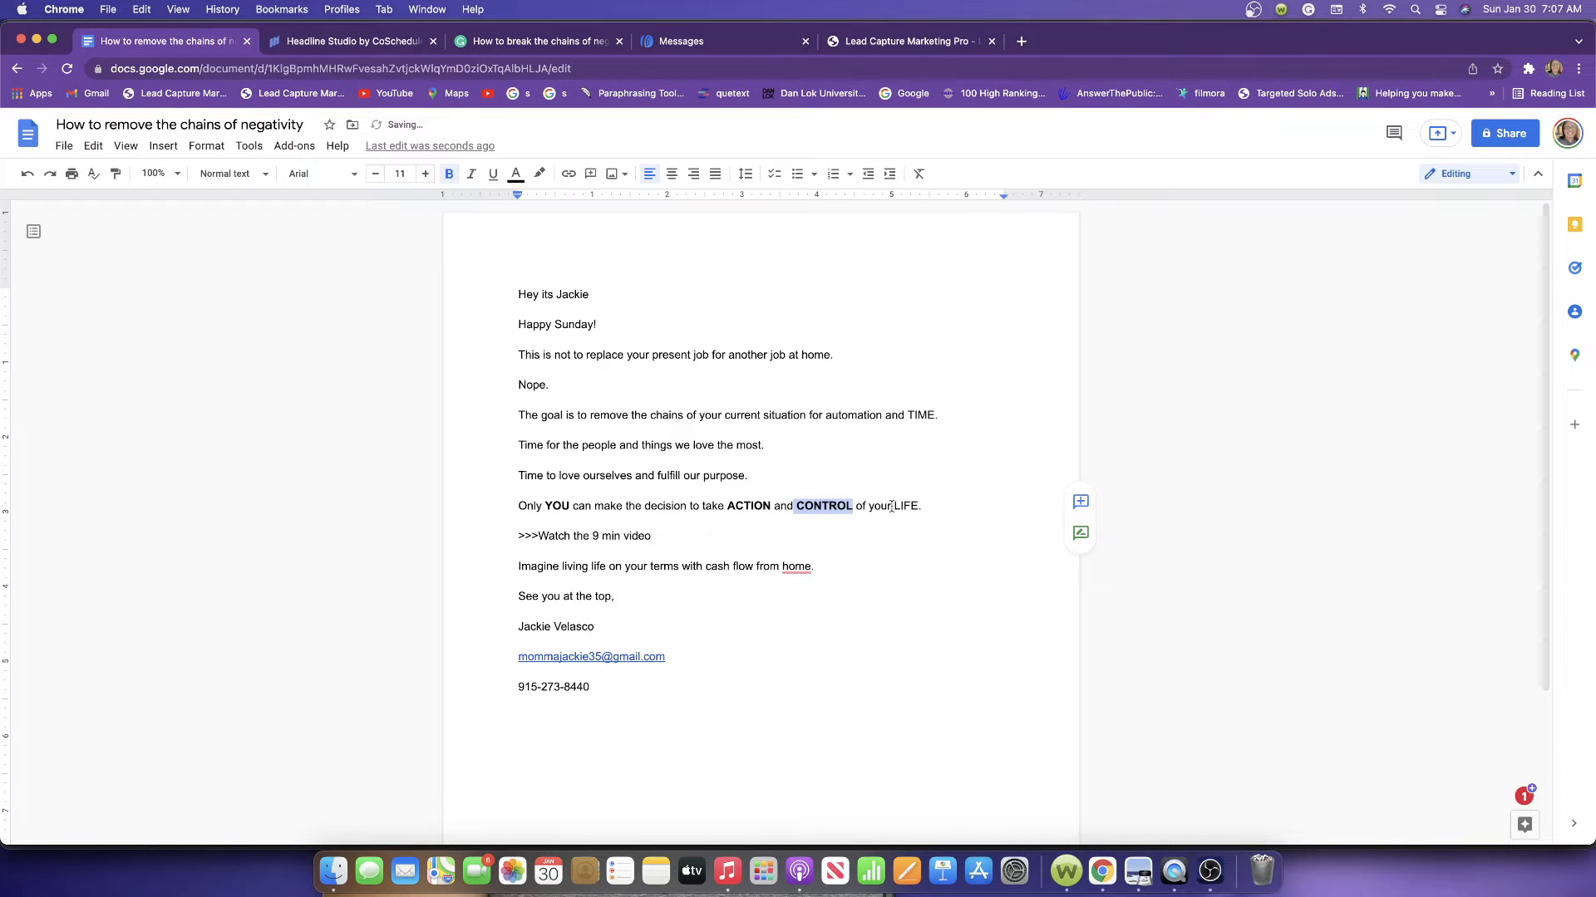
left_click_drag(892, 506, 921, 506)
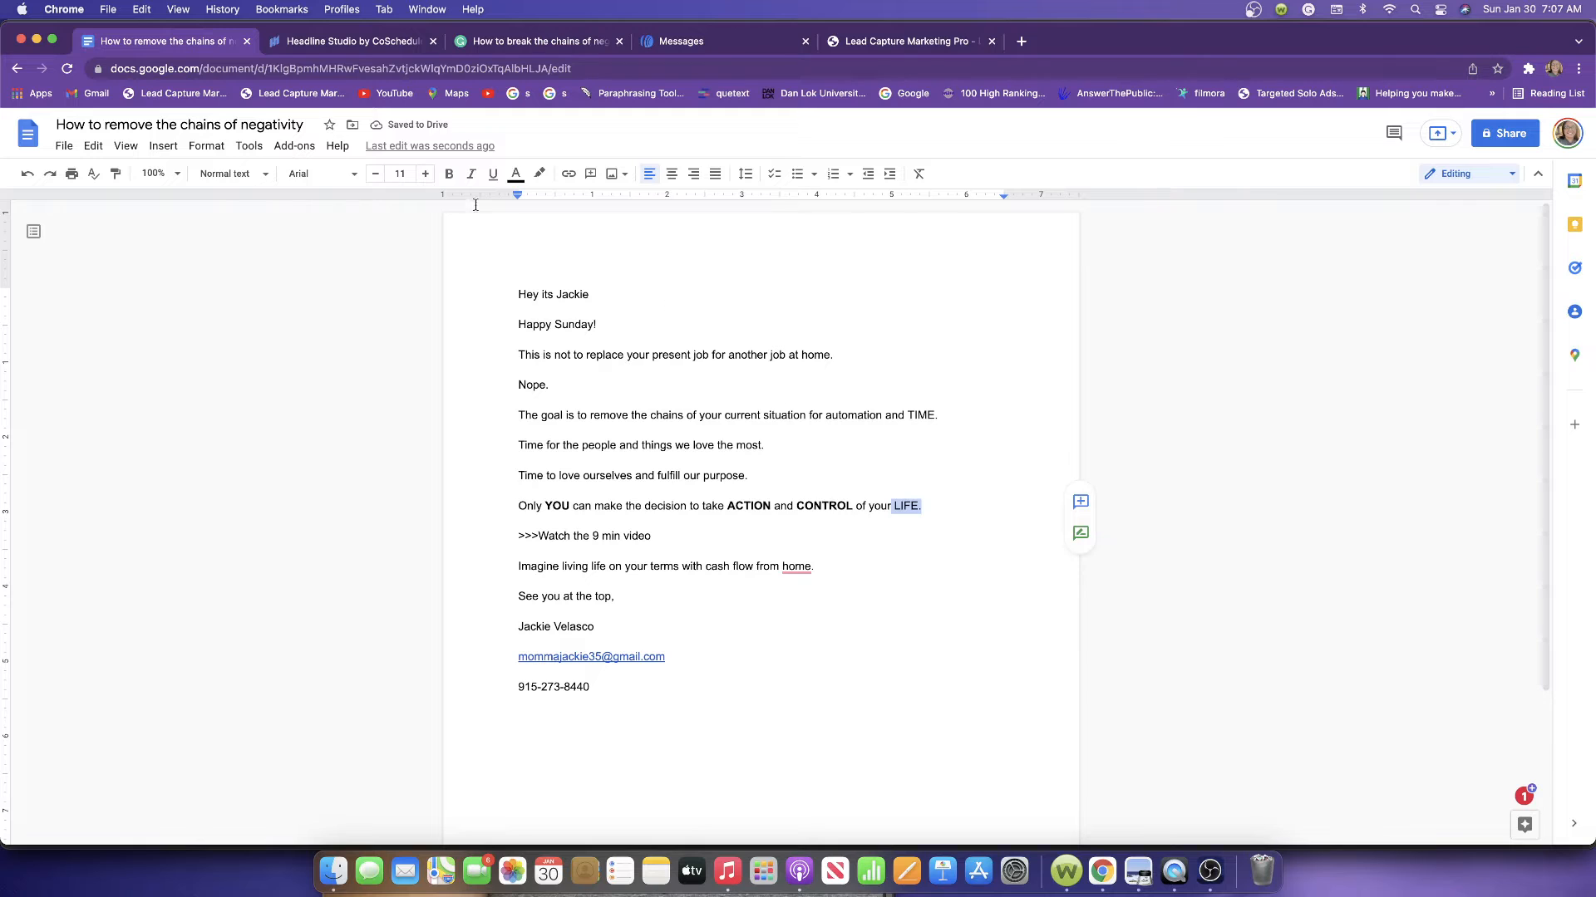
left_click(448, 173)
Format the whole email text, from the greeting to the phone number, as 16-point Times New Roman
left_click_drag(518, 294, 764, 710)
right_click(635, 434)
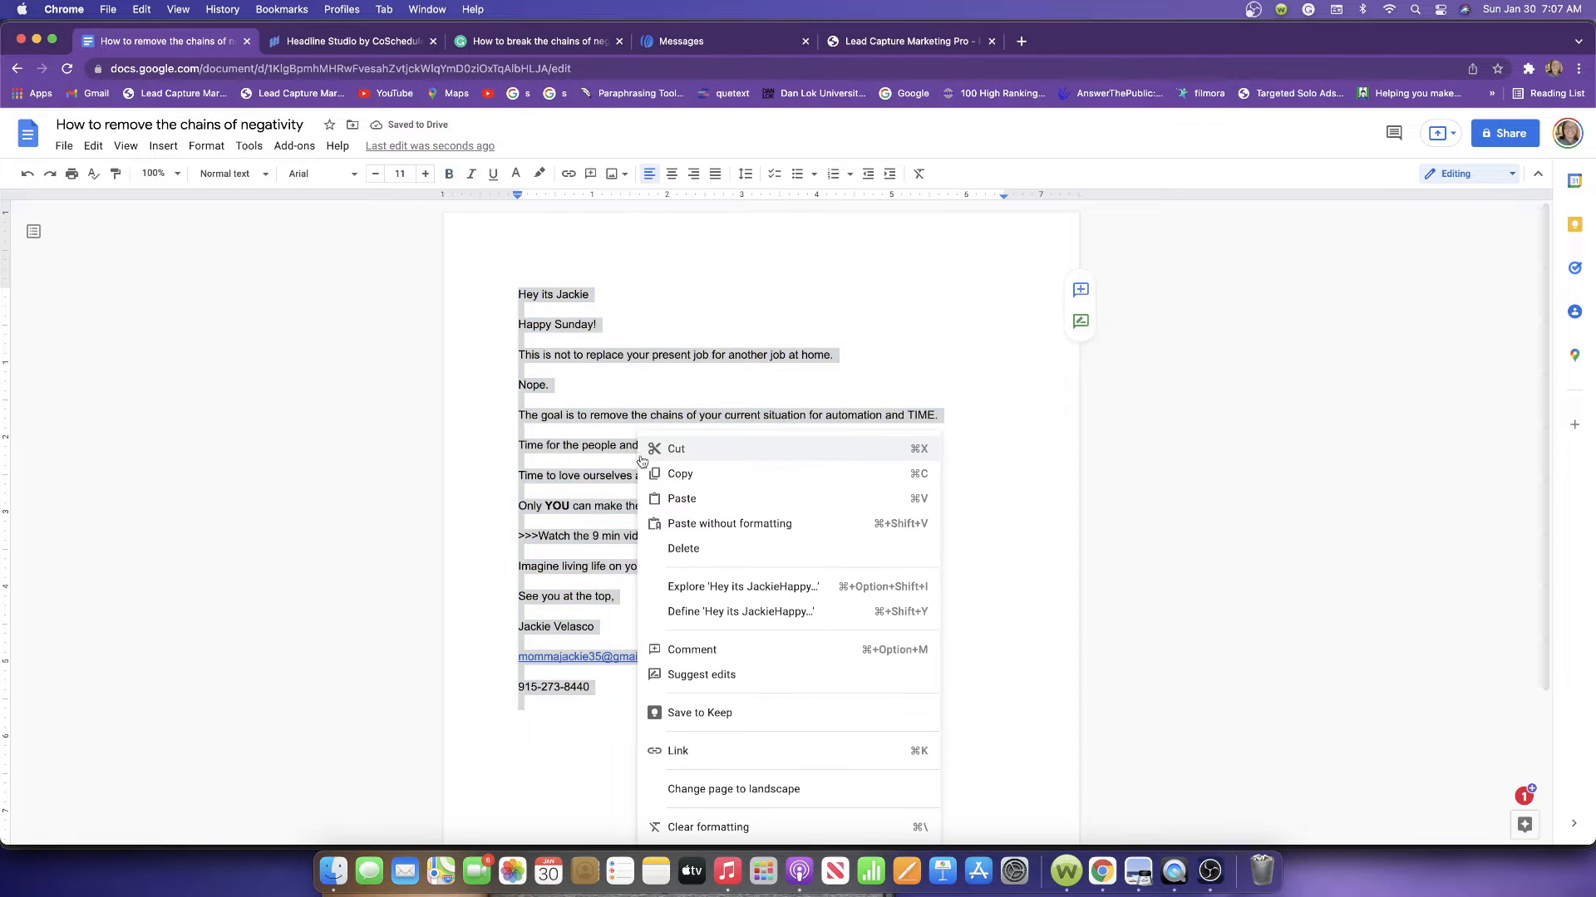
left_click(696, 464)
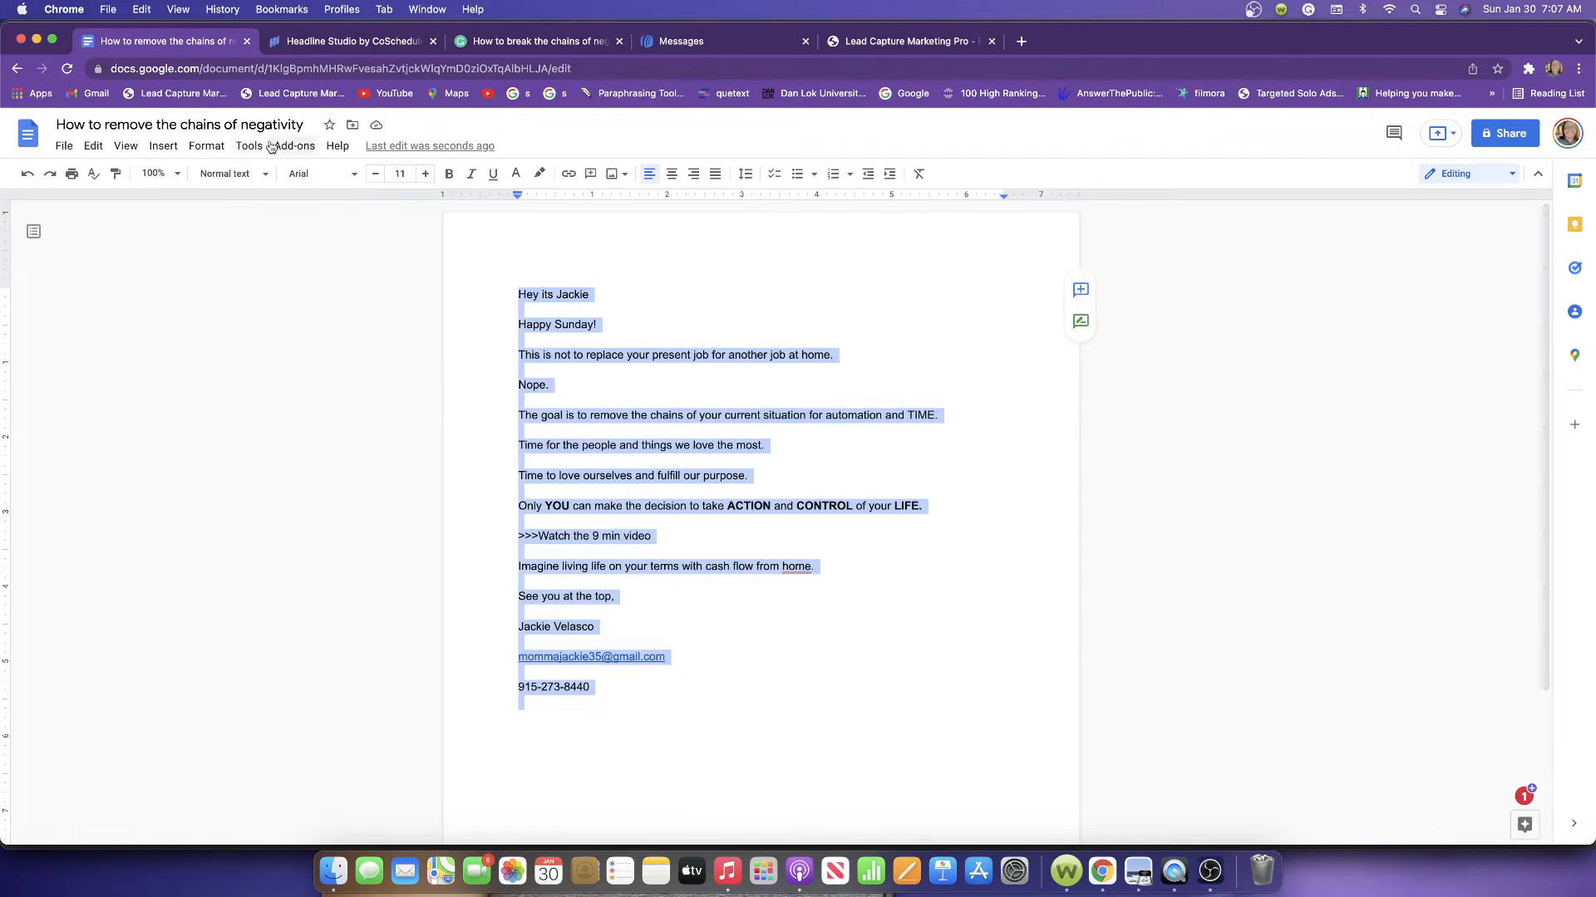
left_click(428, 178)
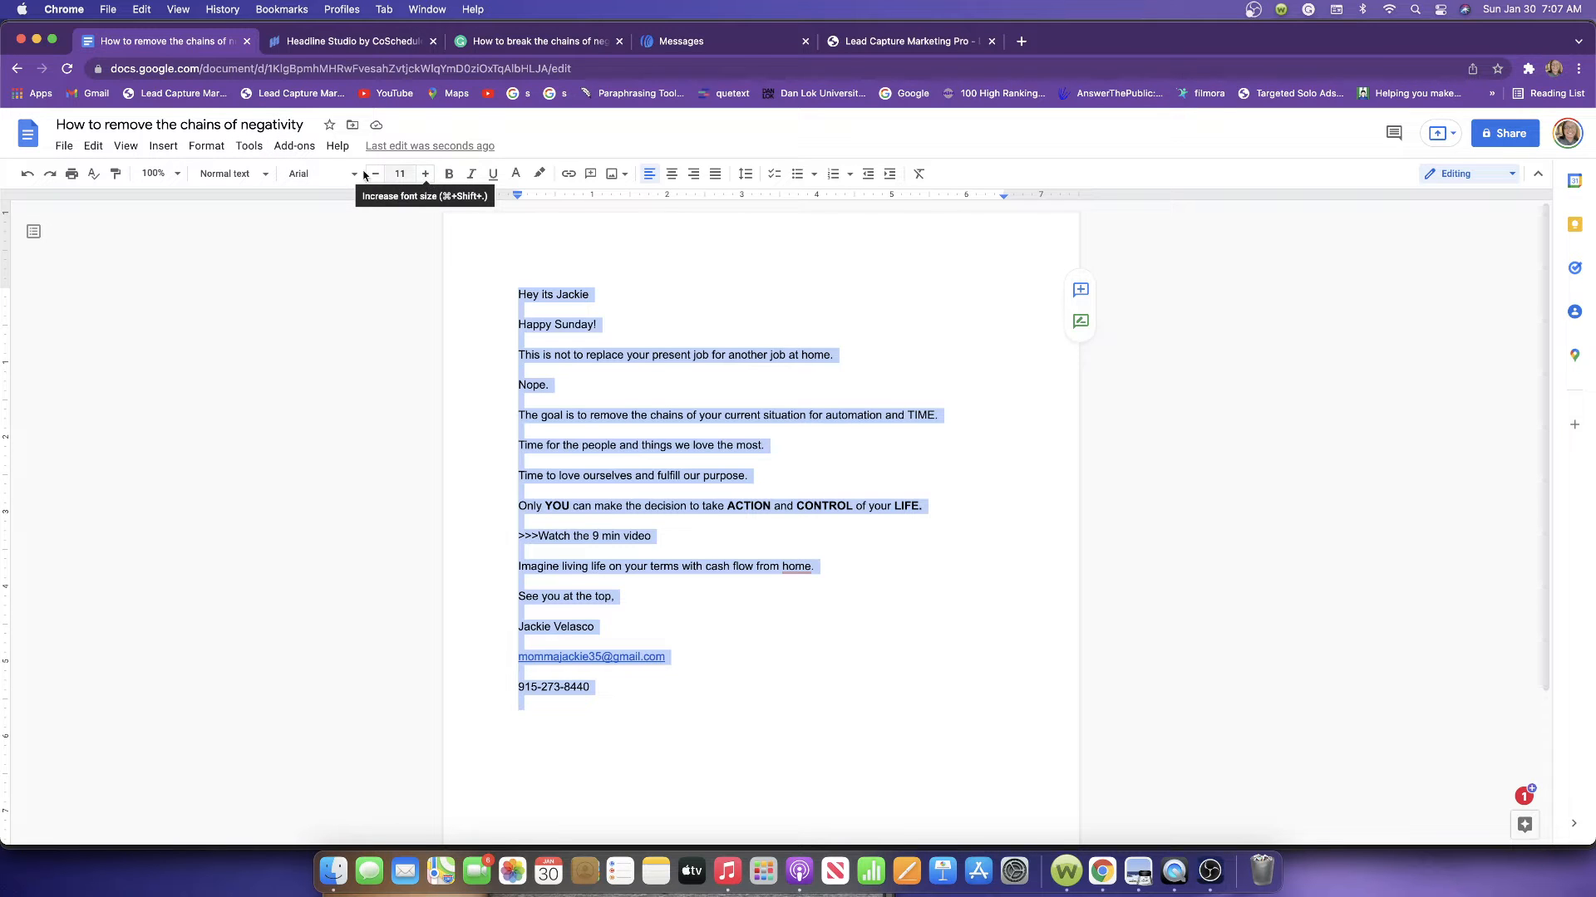
left_click(428, 177)
left_click(431, 176)
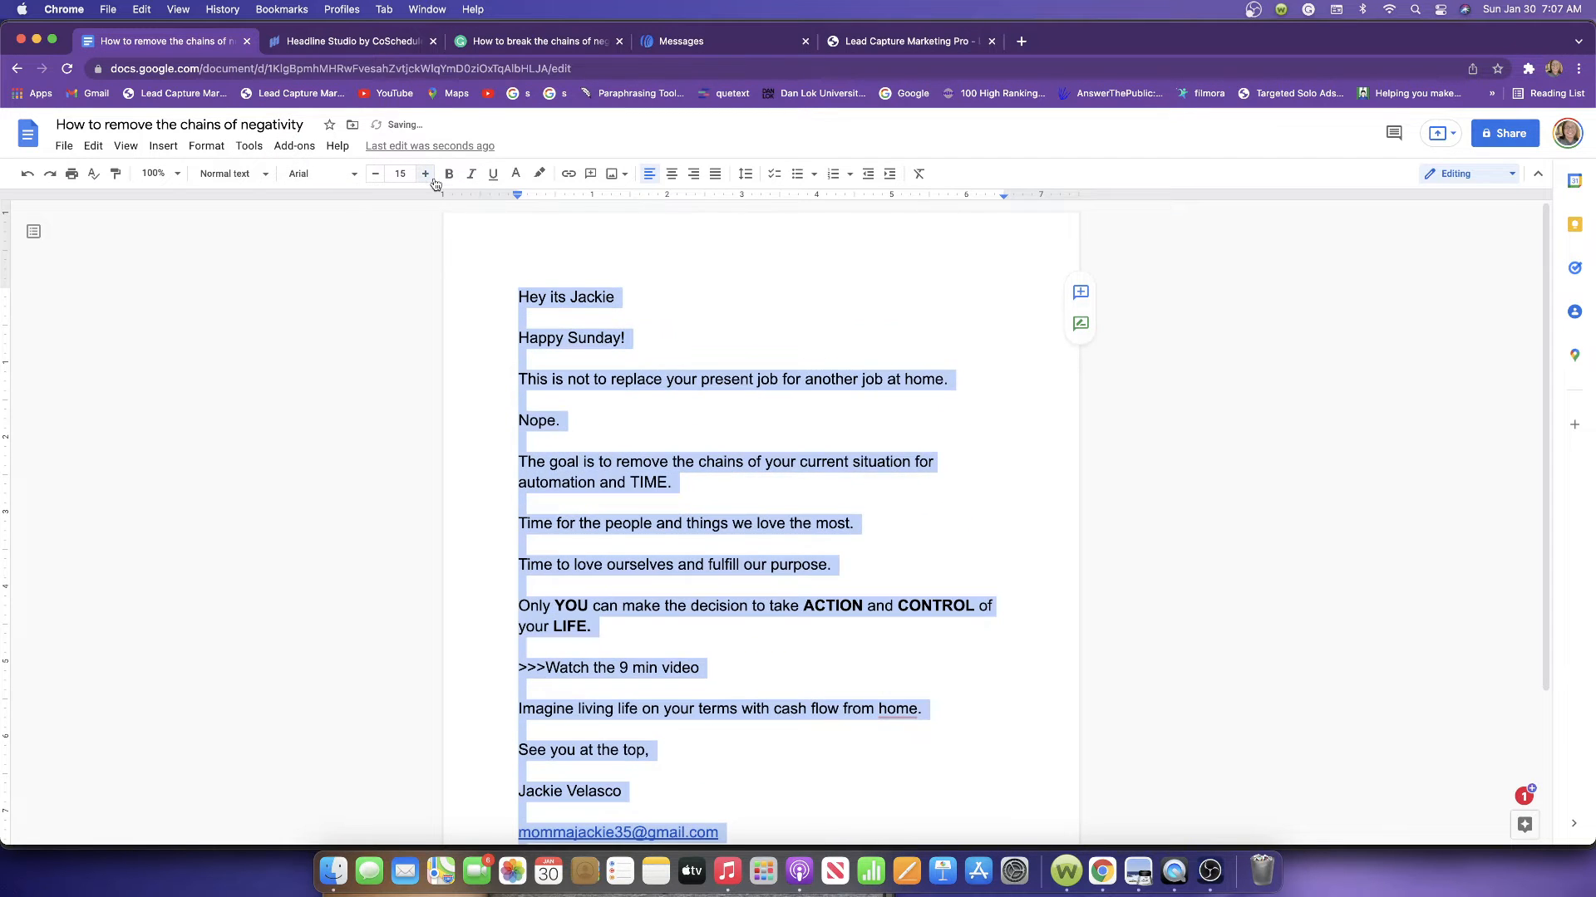
left_click(431, 176)
left_click(333, 174)
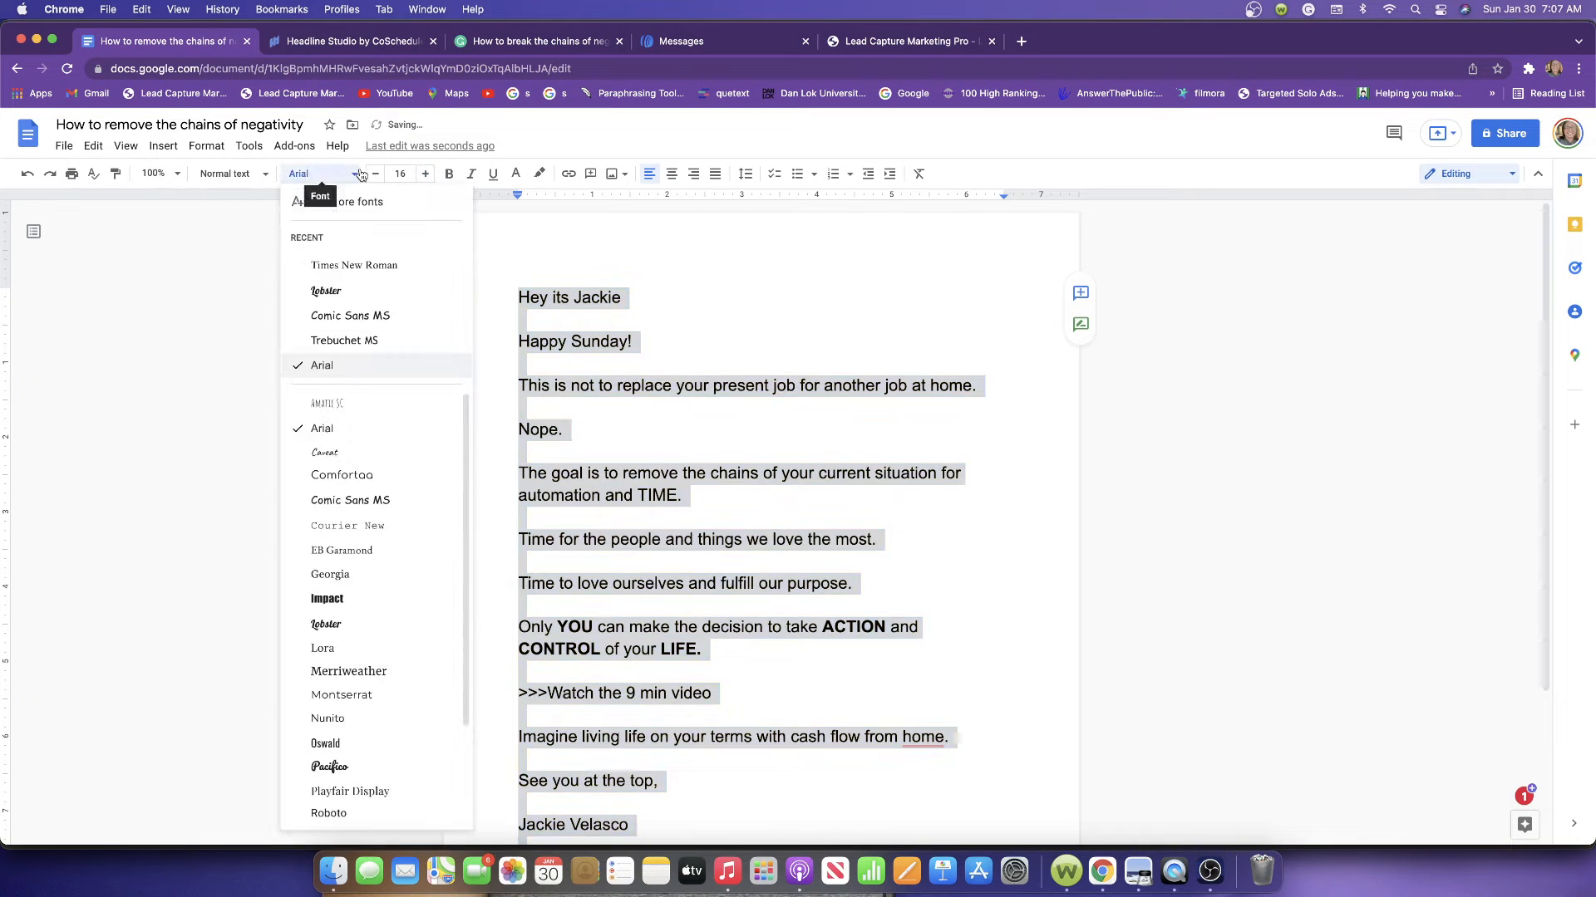
left_click(340, 266)
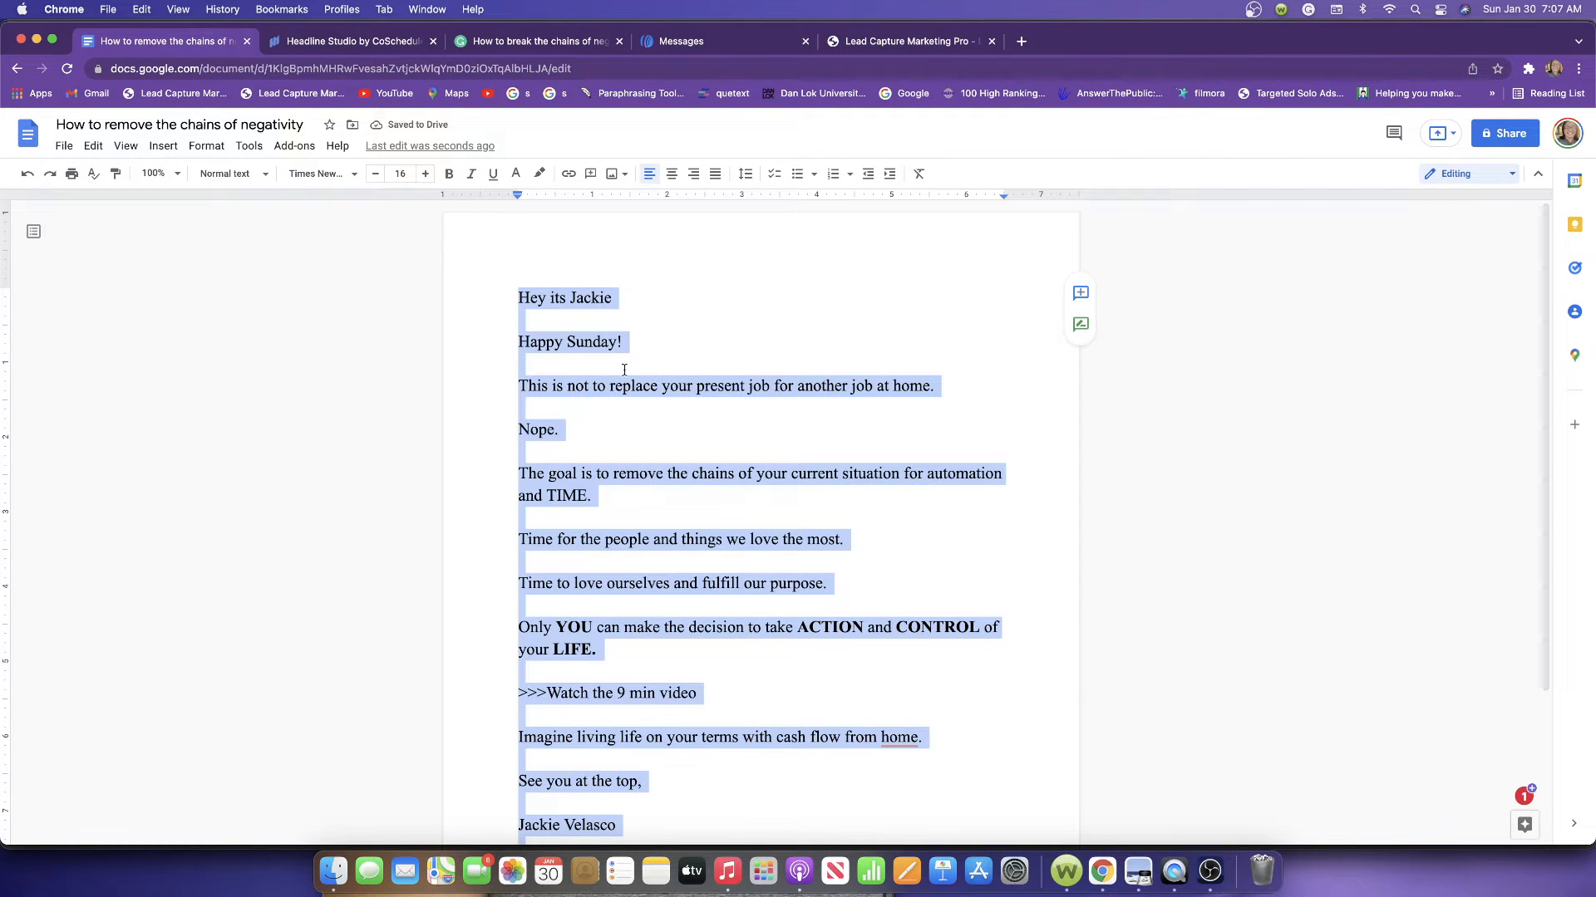
Copy the entire reformatted email text, including the signature and contact lines
scroll(516, 357, "down", 1)
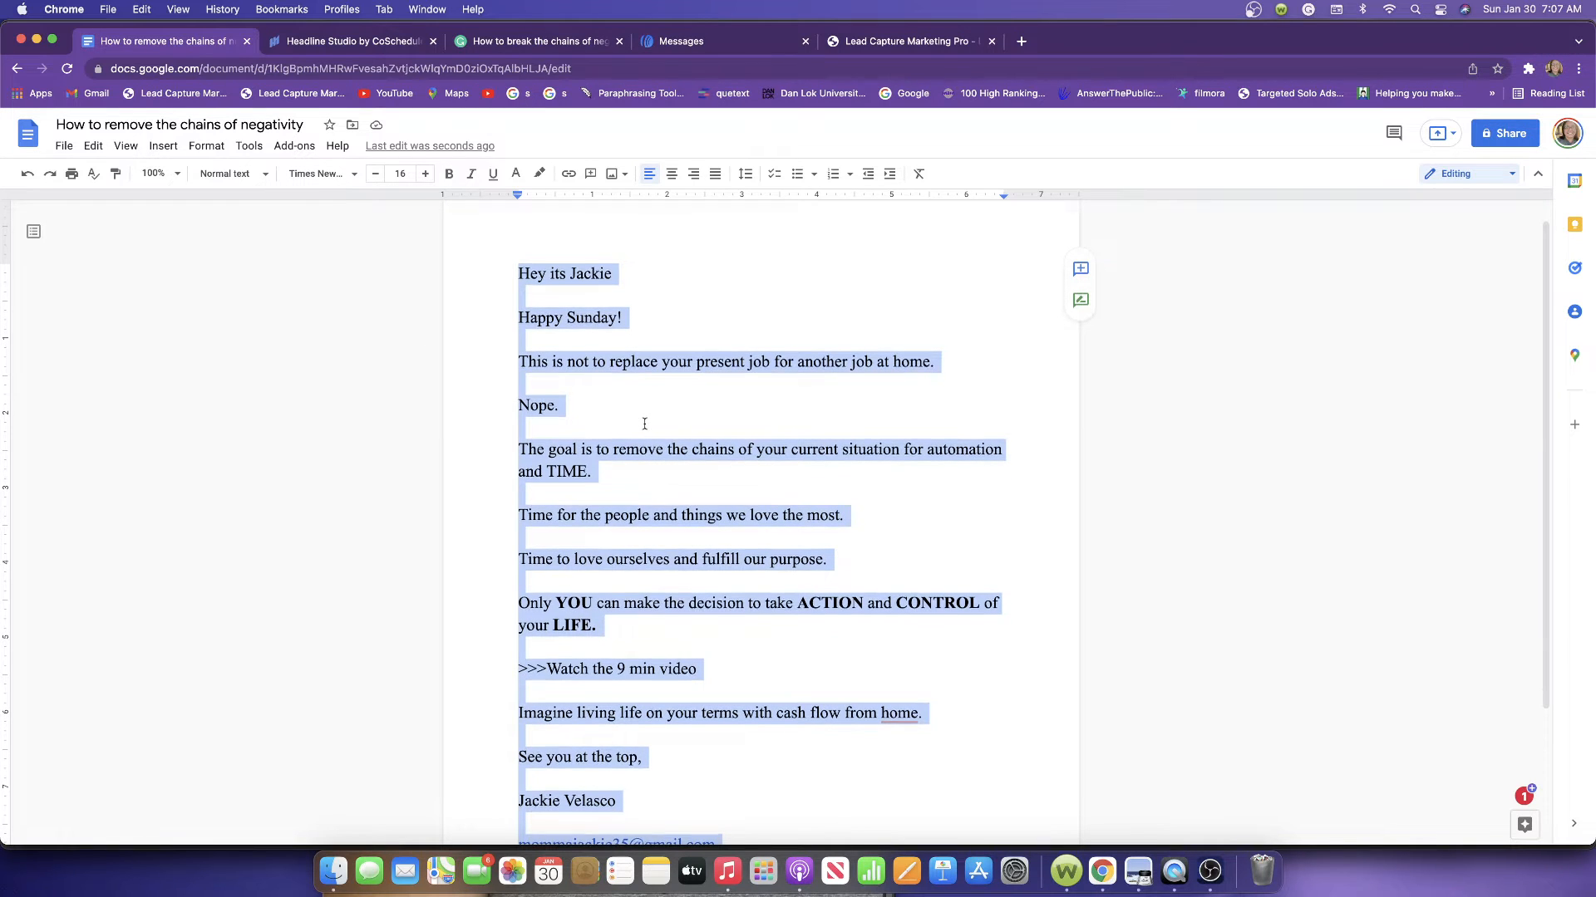
scroll(642, 424, "up", 1)
scroll(642, 424, "down", 5)
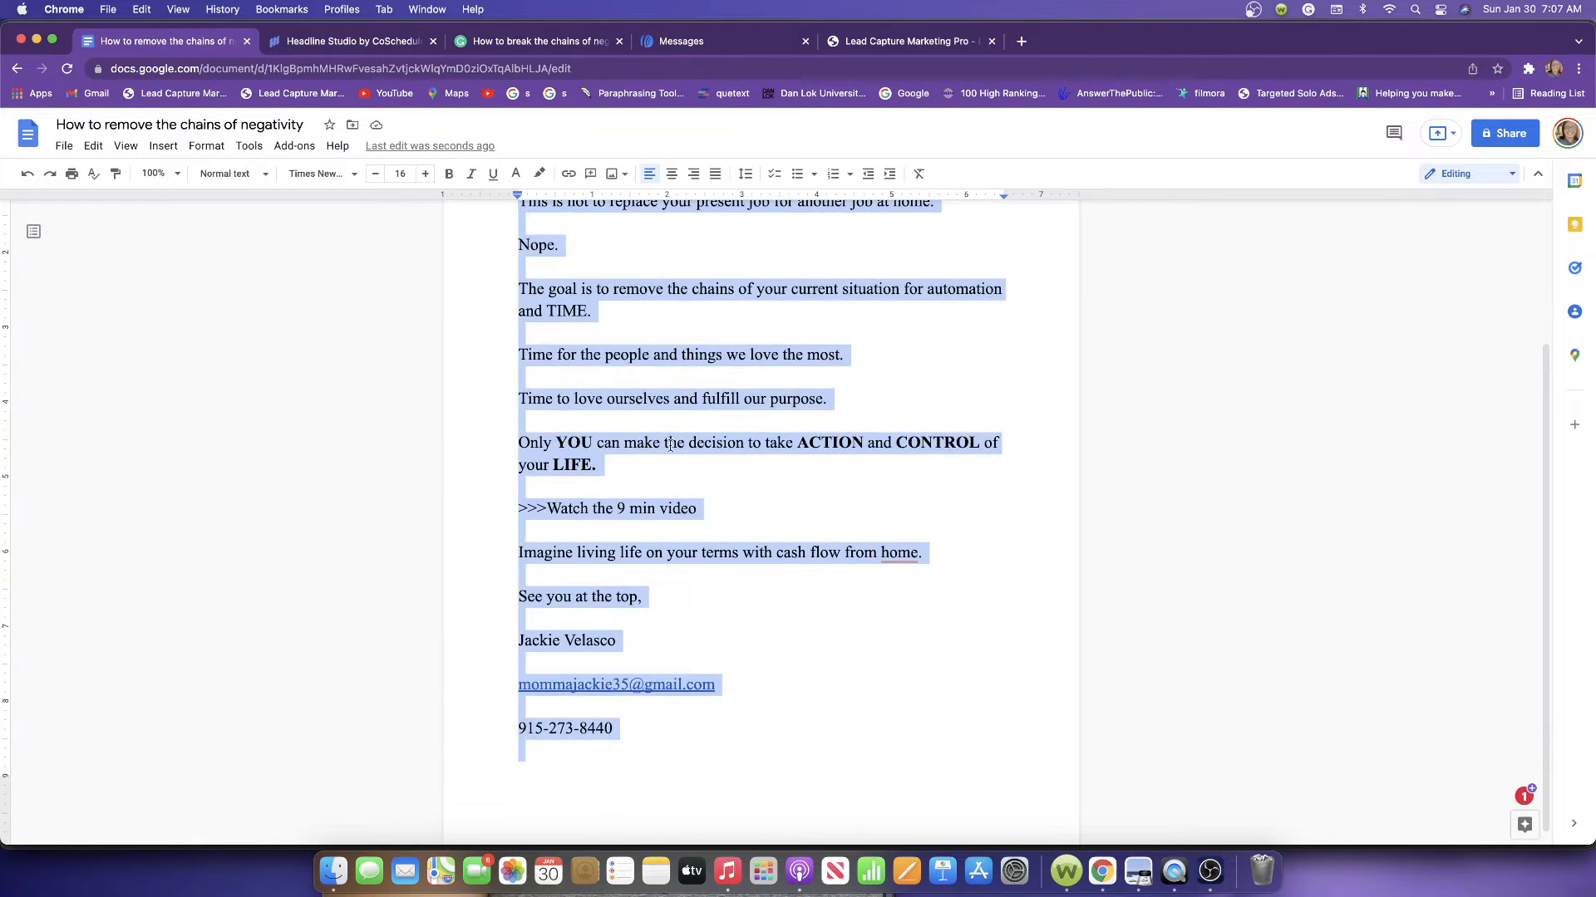
scroll(650, 439, "up", 1)
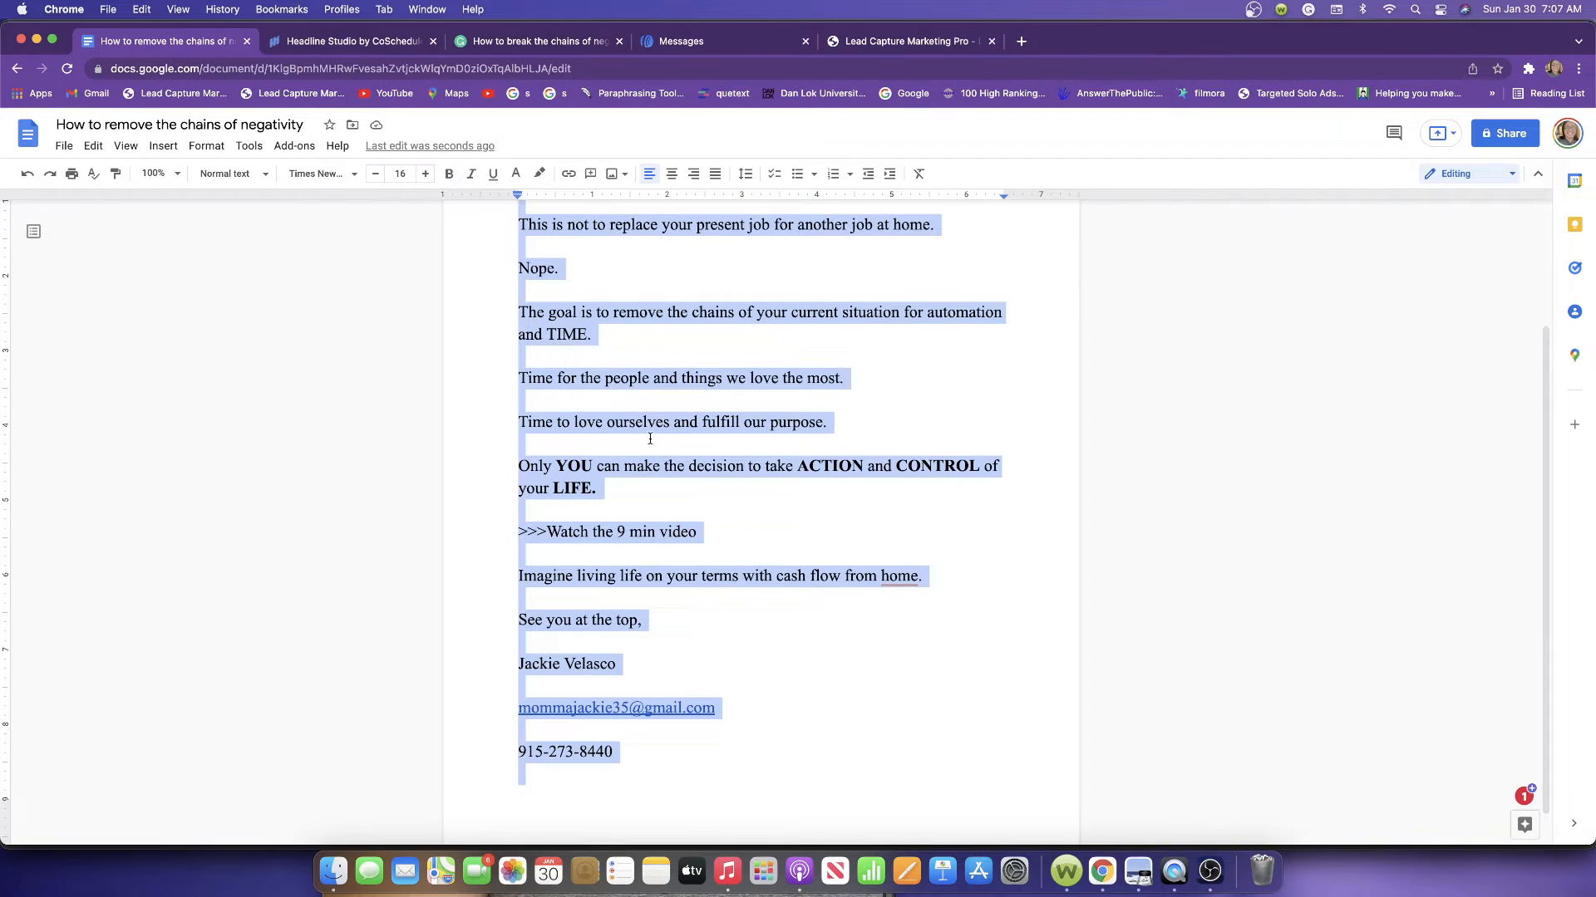
right_click(589, 344)
left_click(663, 394)
Switch to AWeber and create a new message for the LCMP List with the Drag & Drop Email Builder
left_click(726, 44)
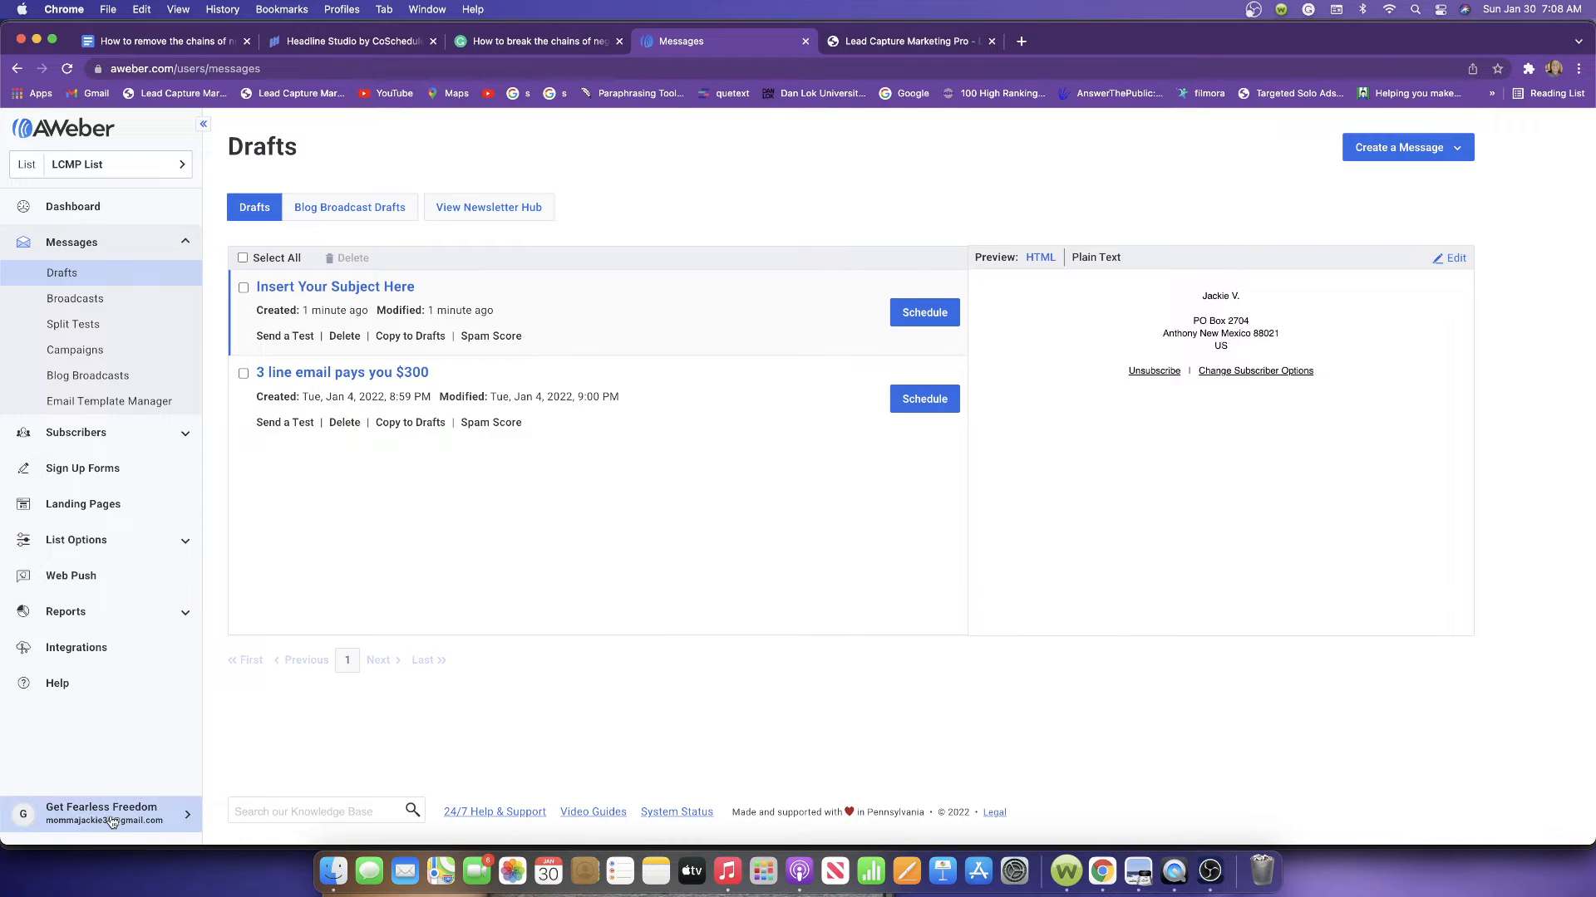
left_click(188, 816)
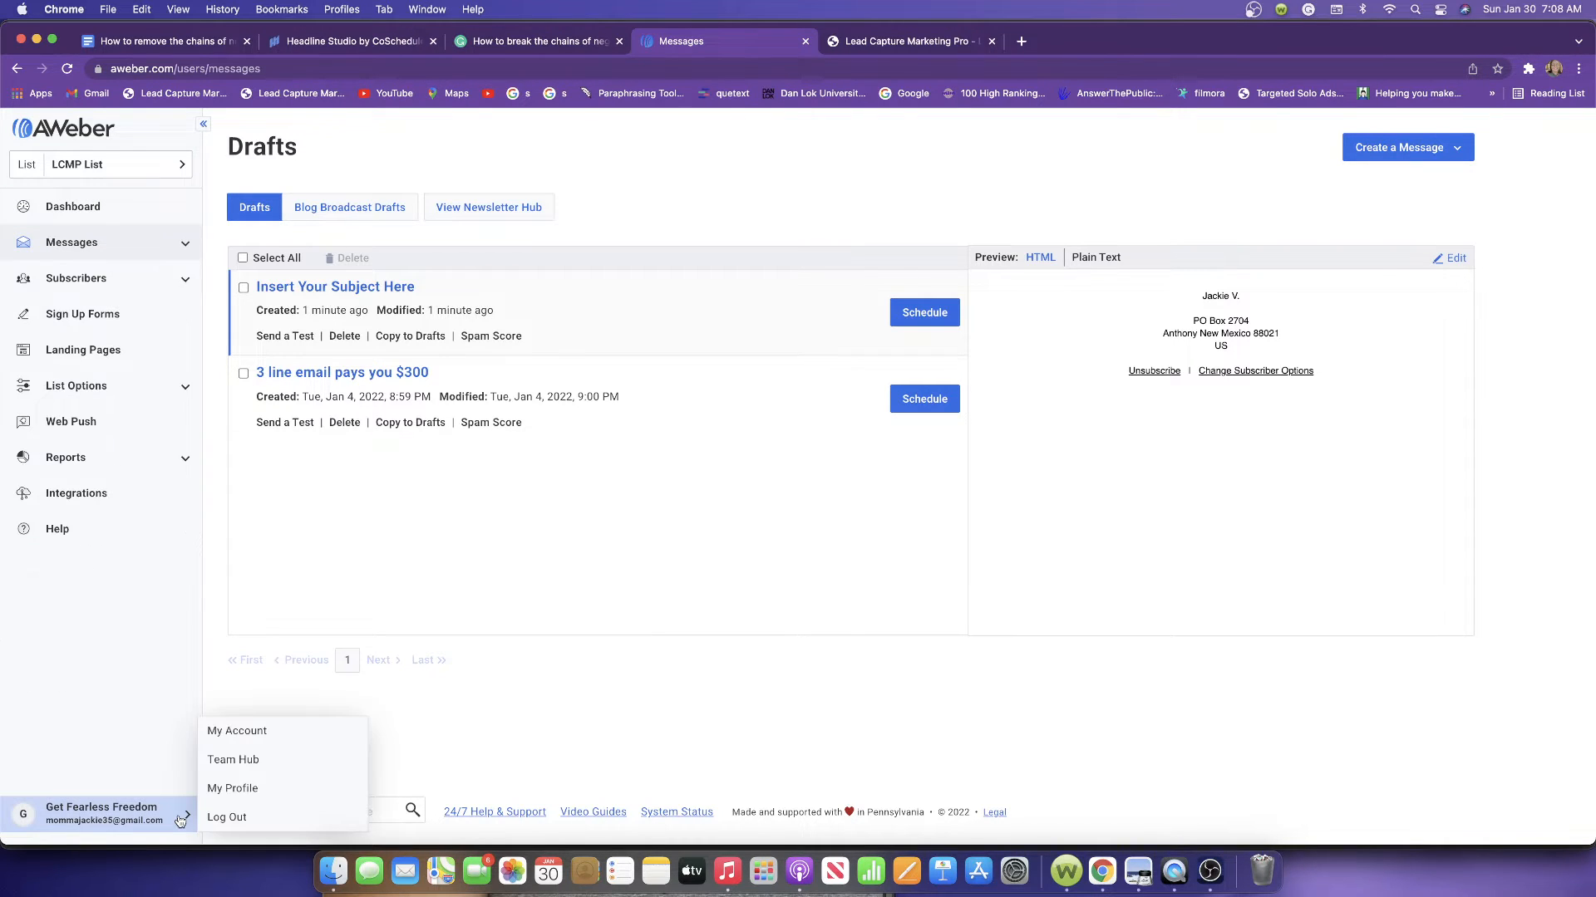
left_click(178, 242)
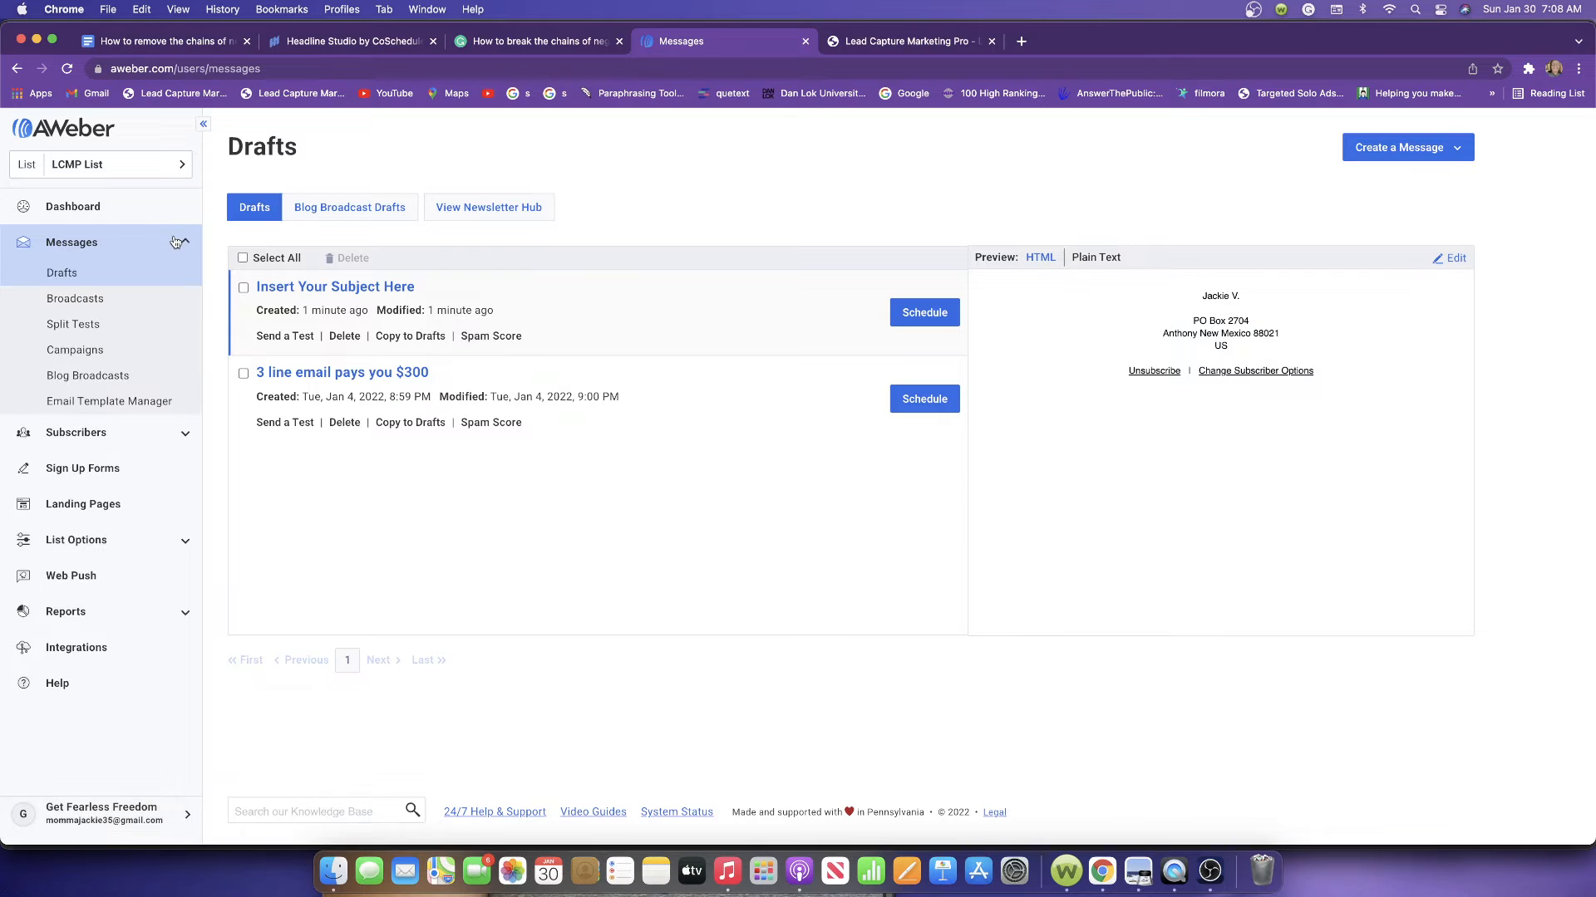
left_click(1407, 150)
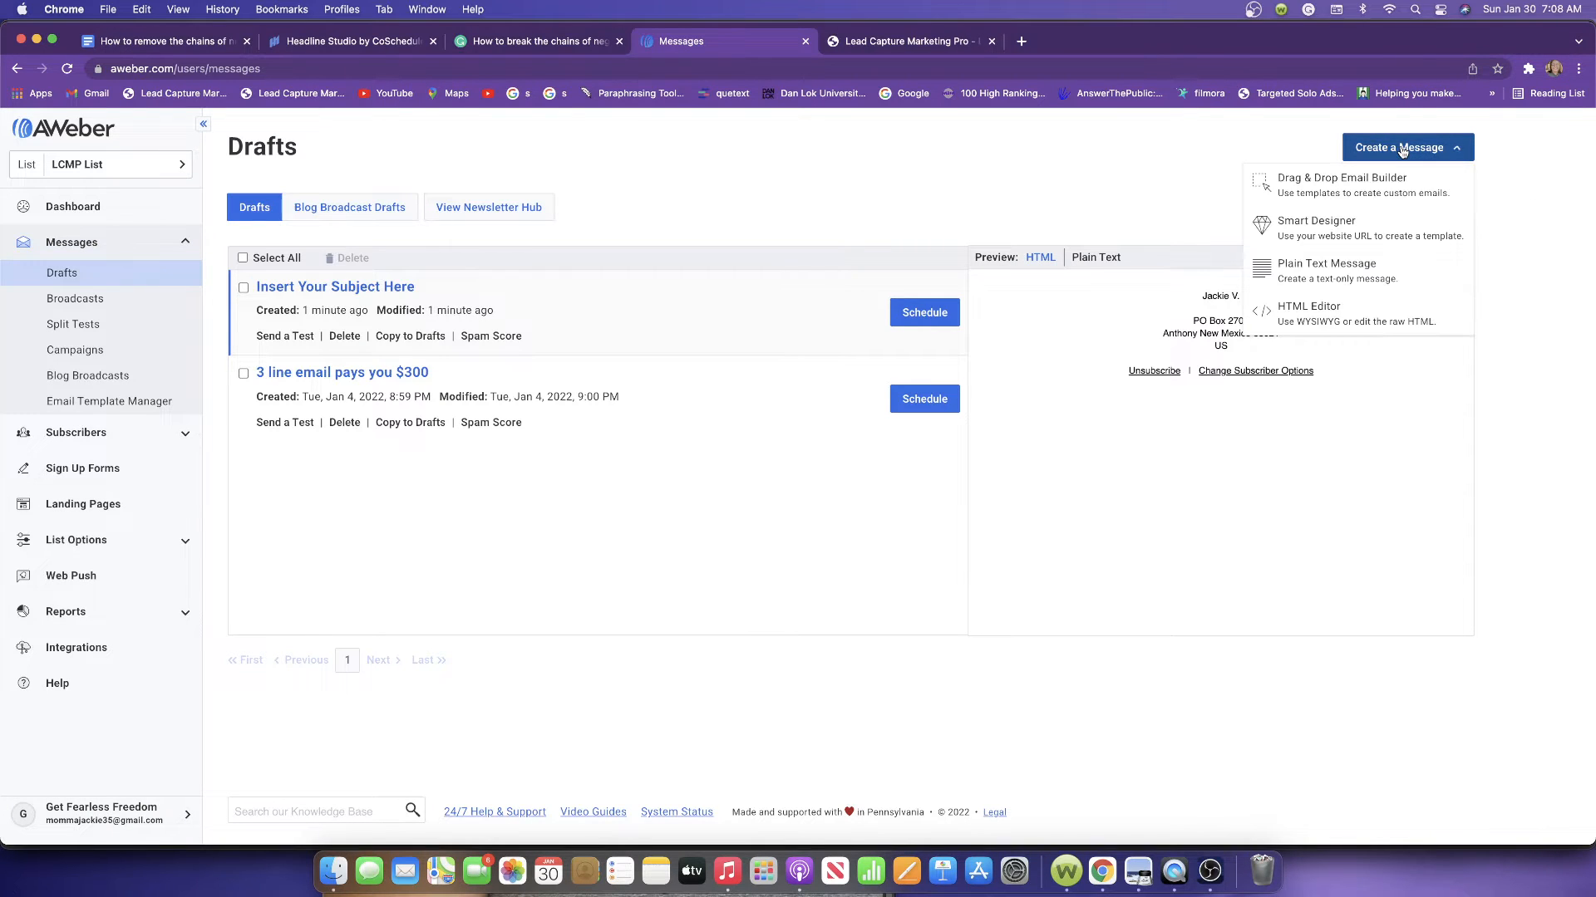
right_click(1346, 182)
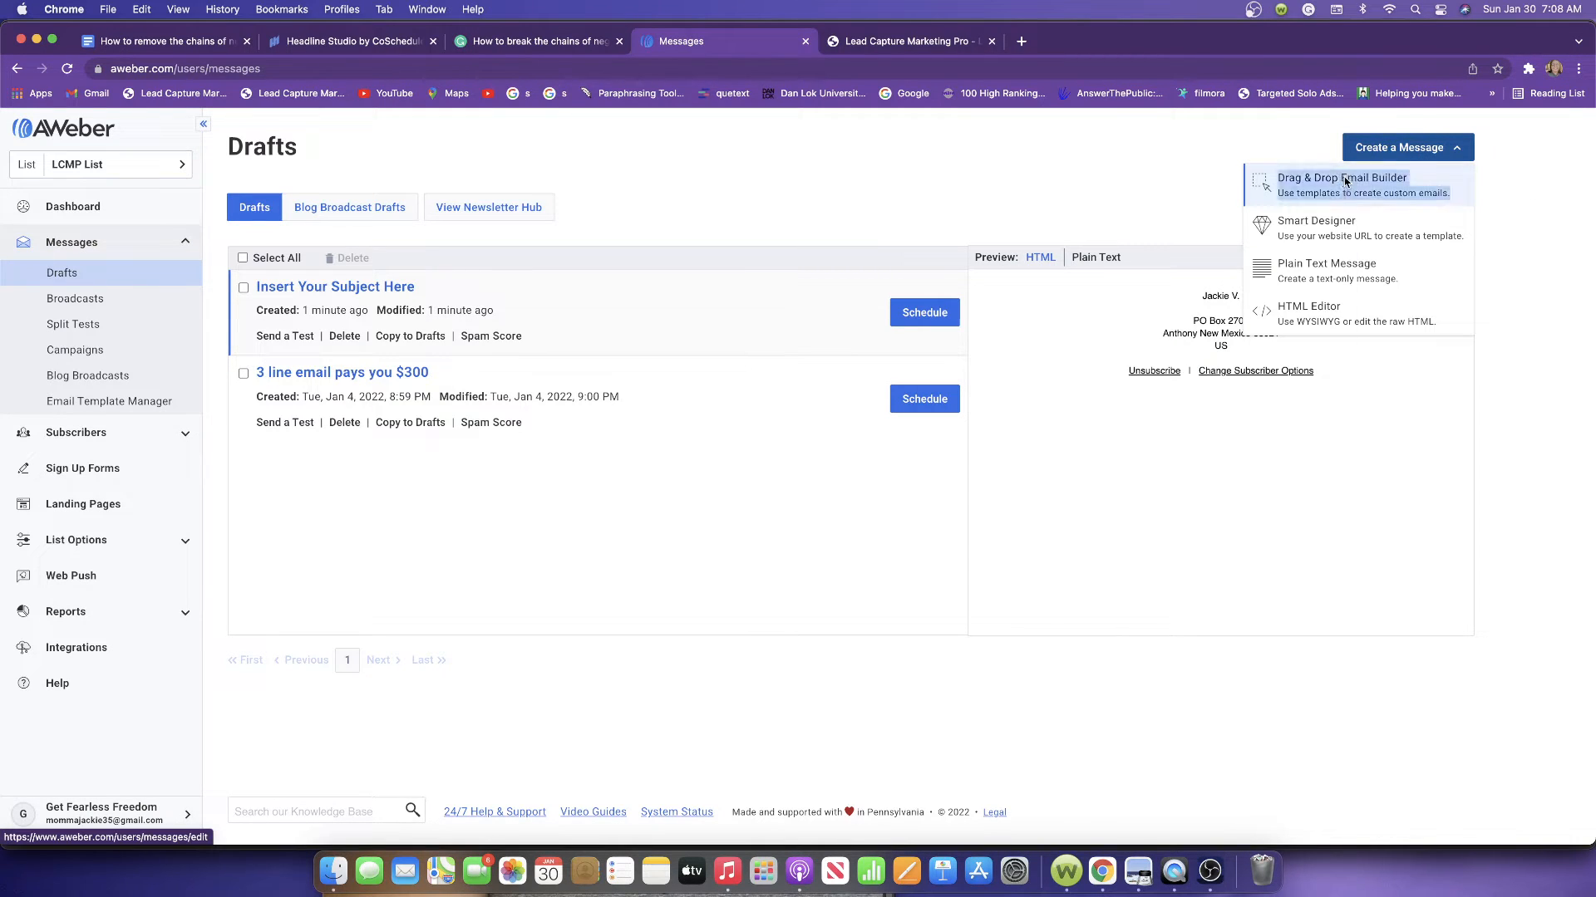
left_click(1398, 191)
left_click(1397, 192)
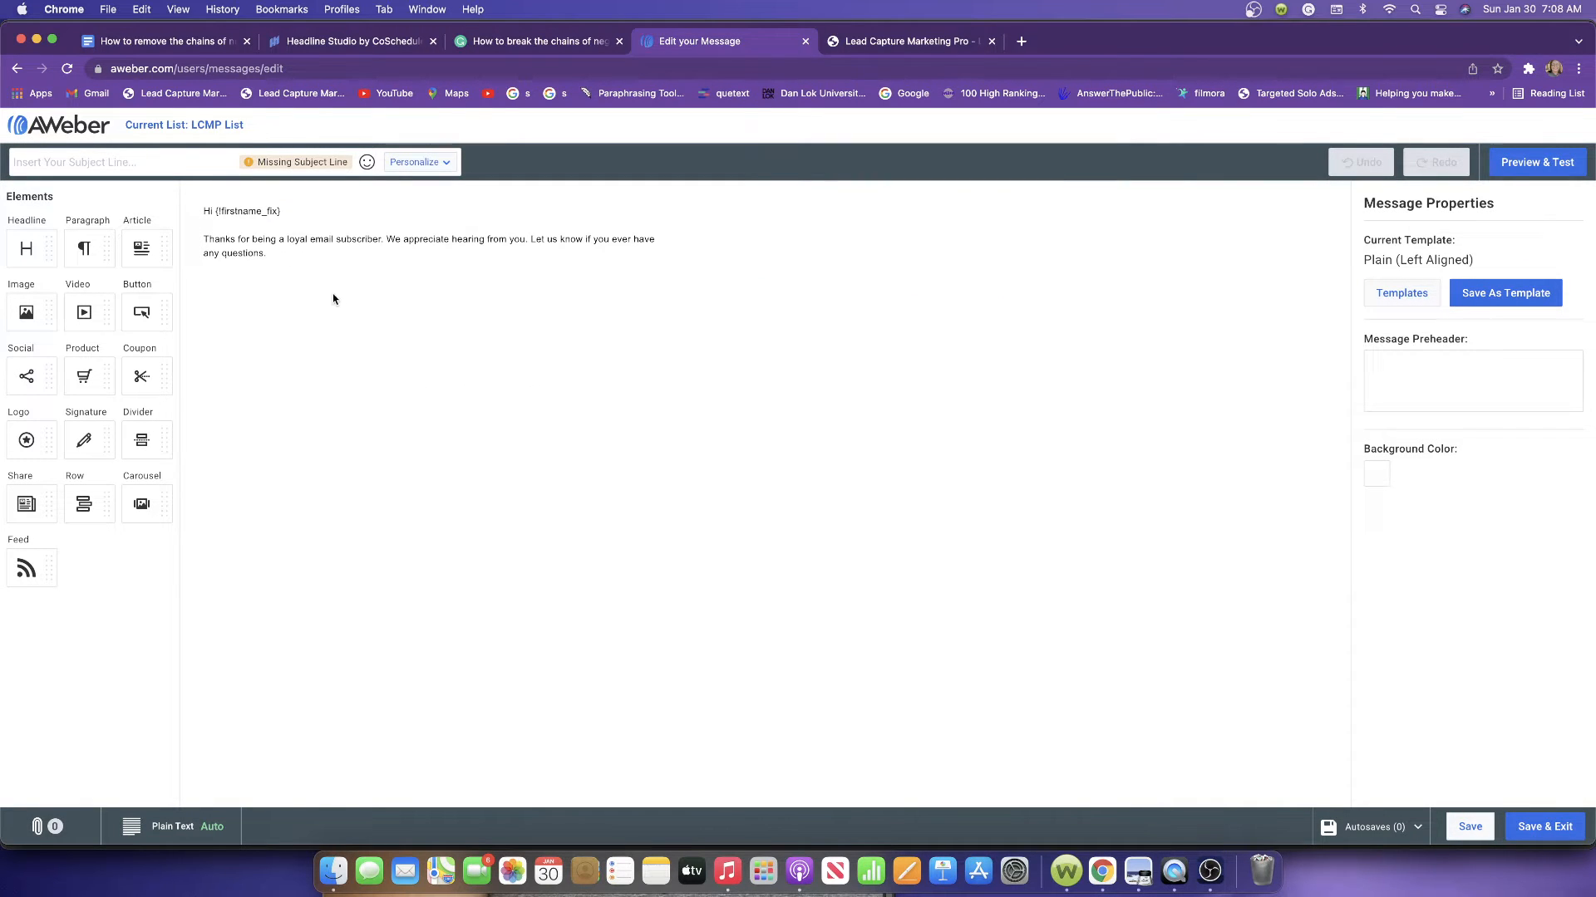
Delete the placeholder greeting and thank-you text from the new message's paragraph
left_click(281, 262)
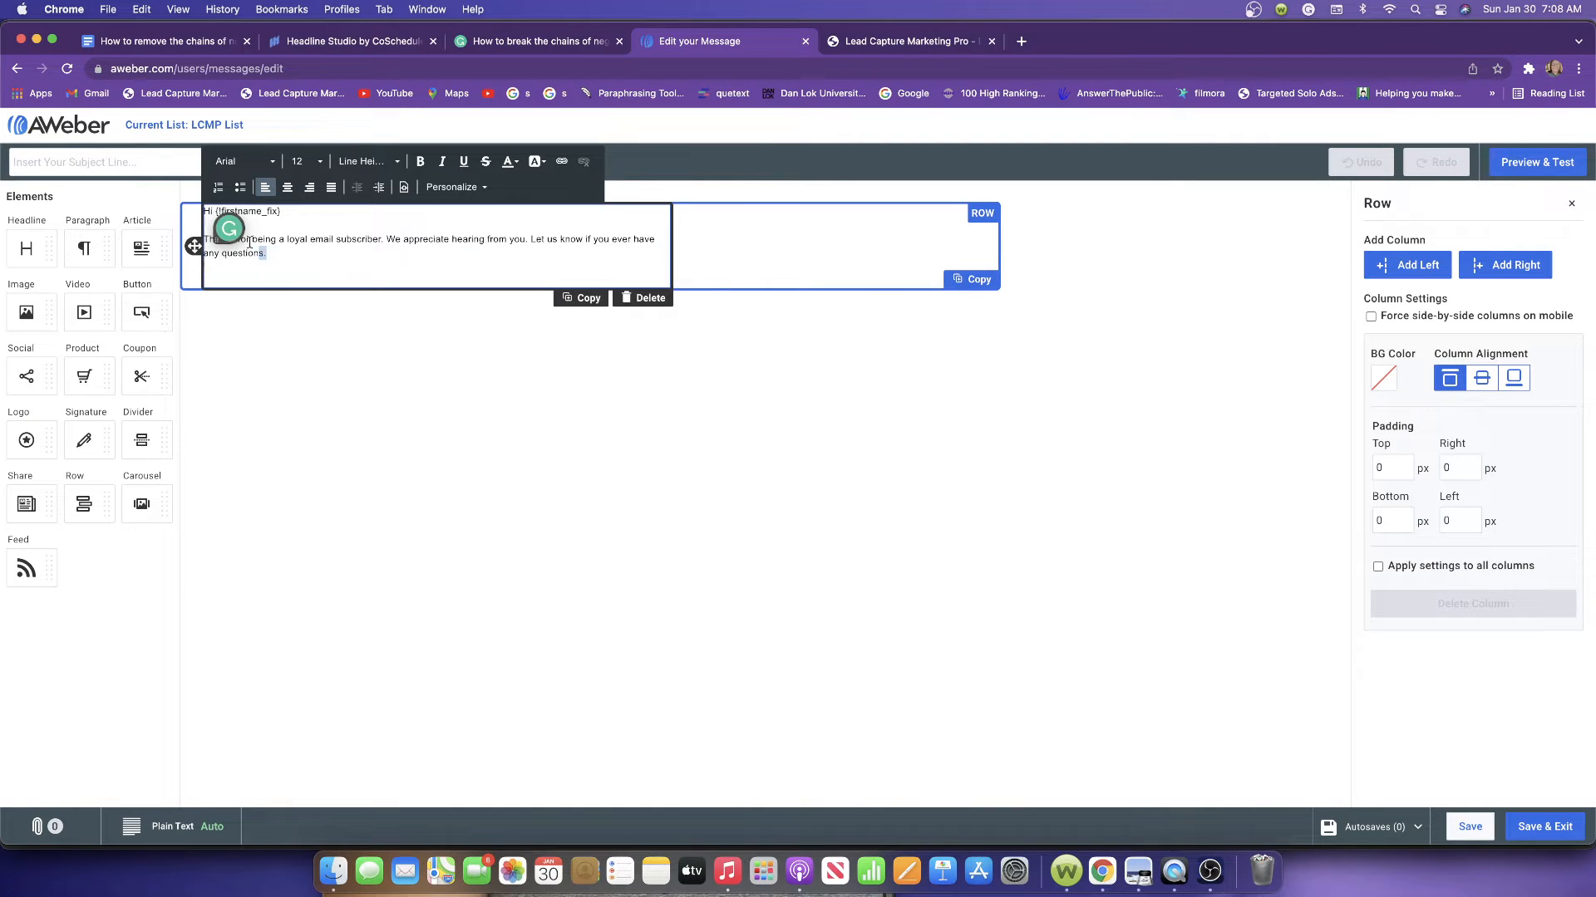
left_click_drag(267, 255, 207, 213)
key("BackSpace")
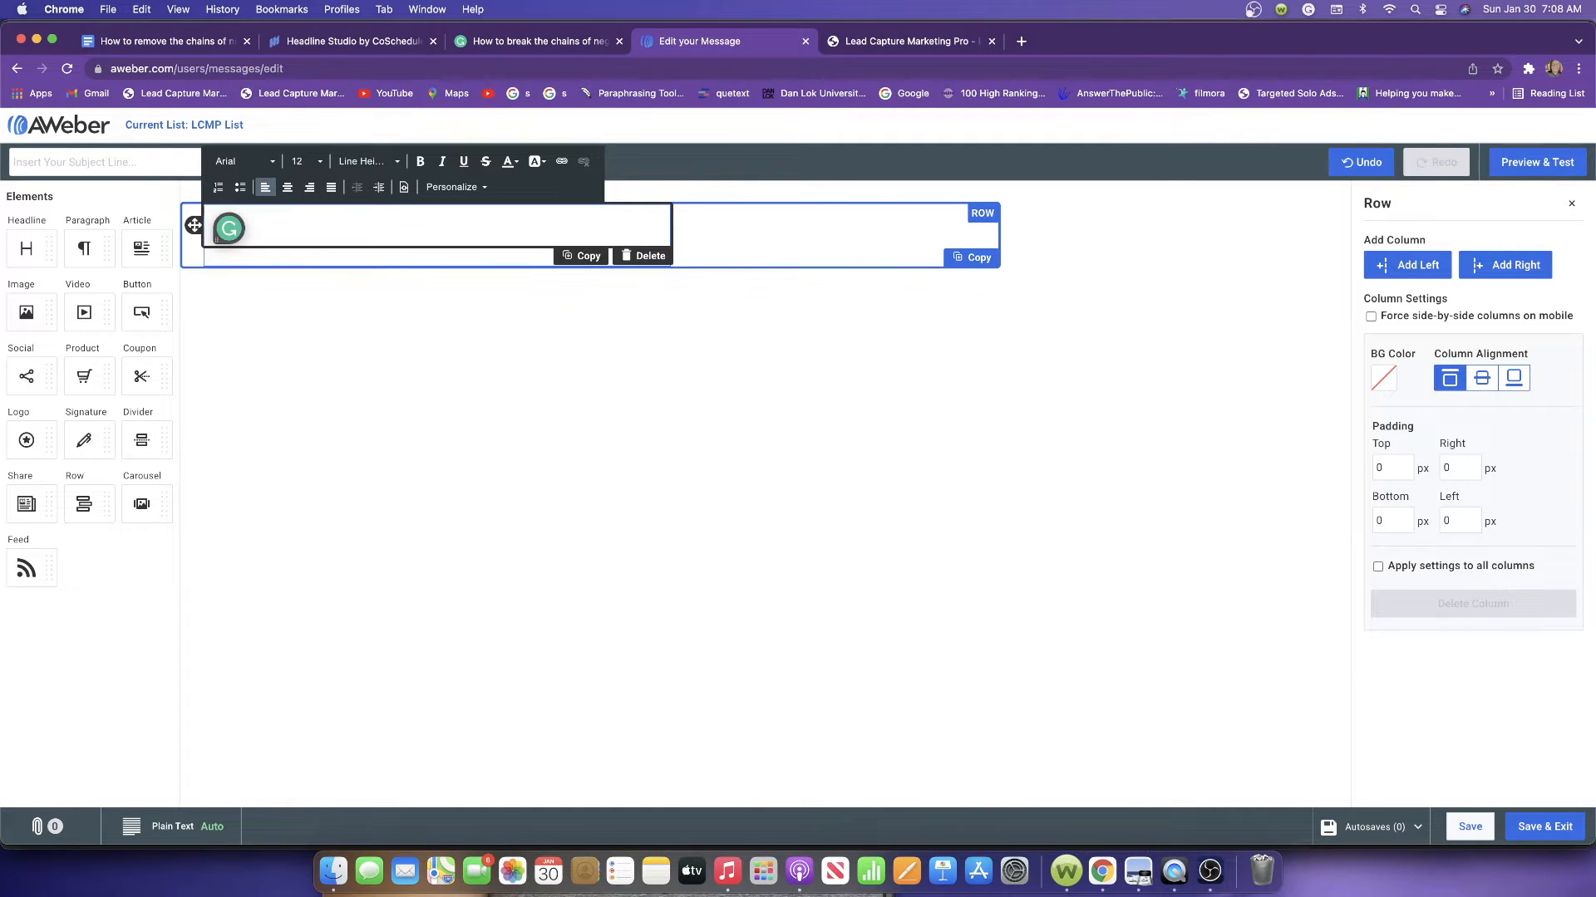
Copy the full email text from the Google Docs document and paste it into the emptied AWeber message paragraph
left_click(158, 42)
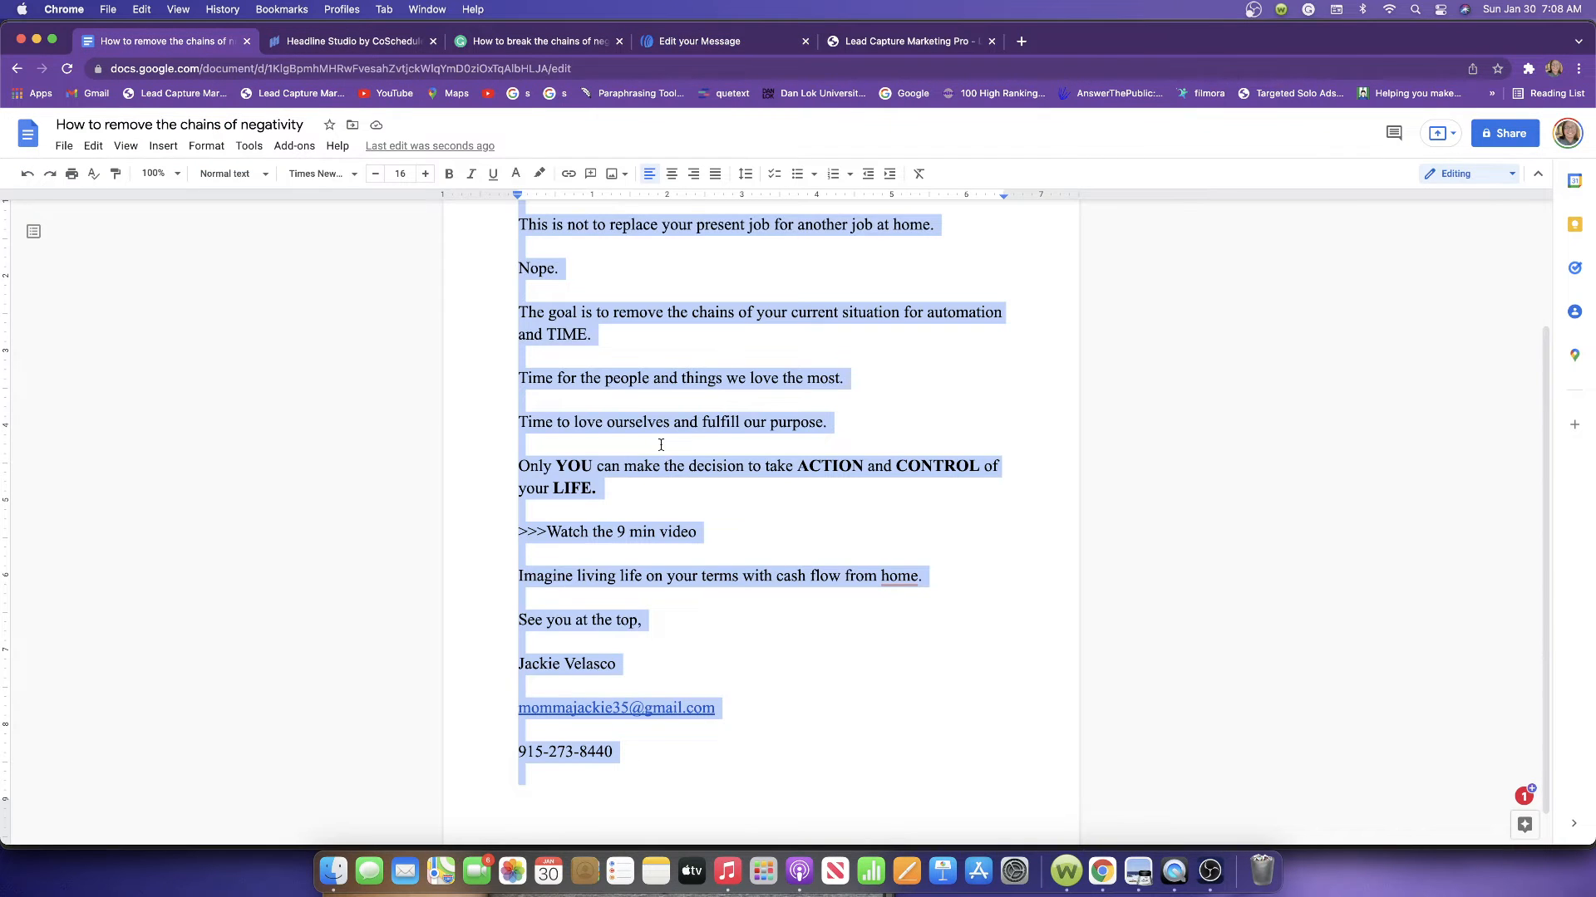
right_click(689, 348)
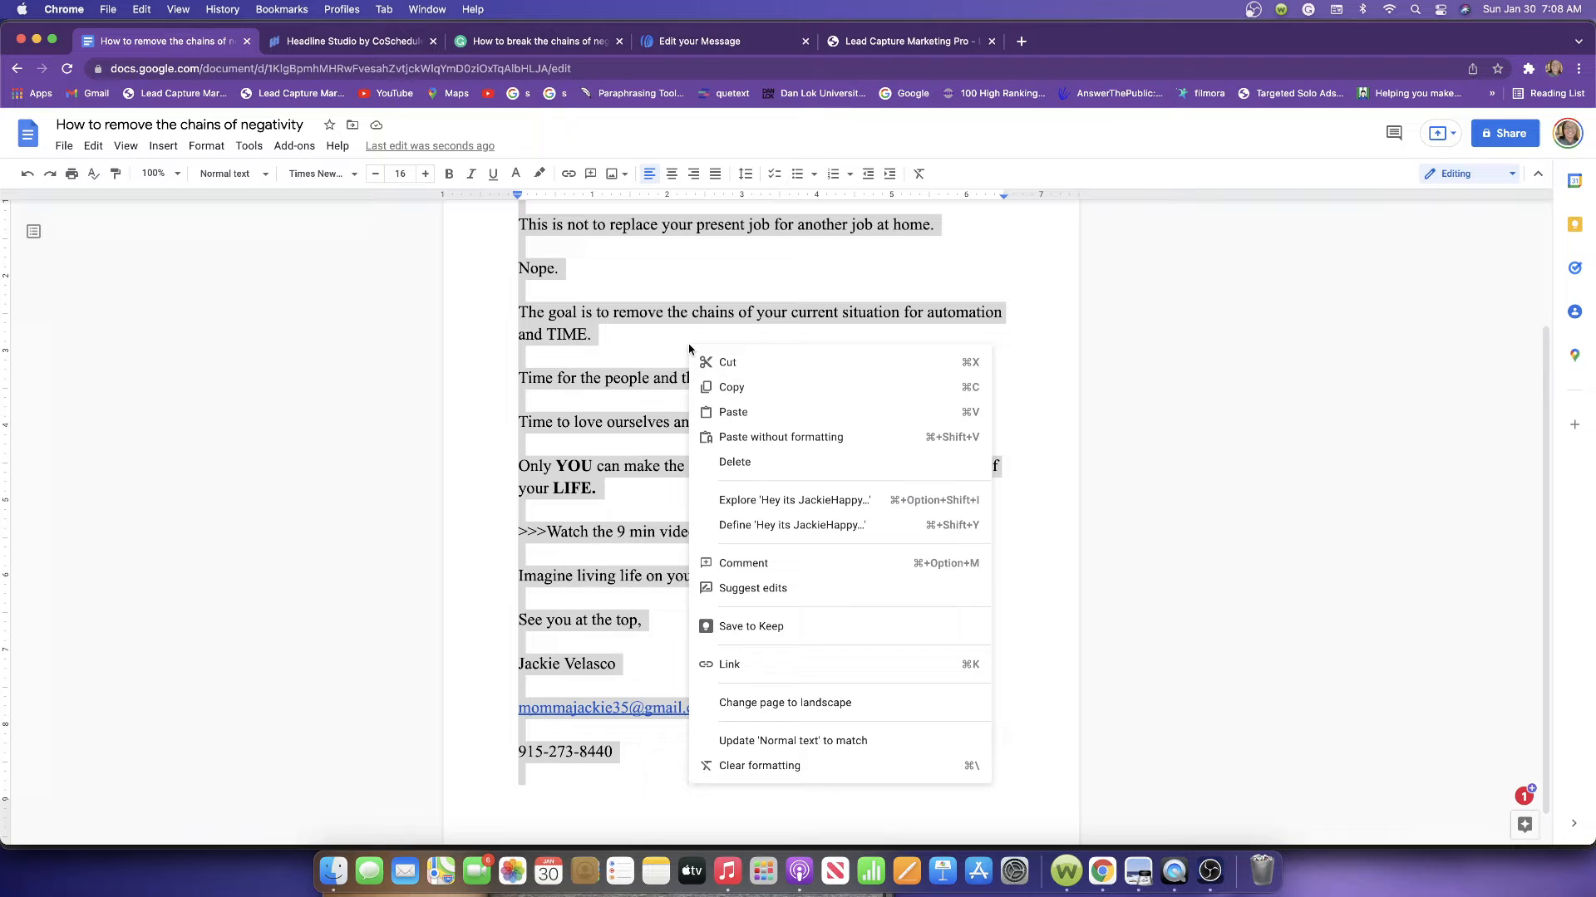
left_click(748, 388)
left_click(724, 44)
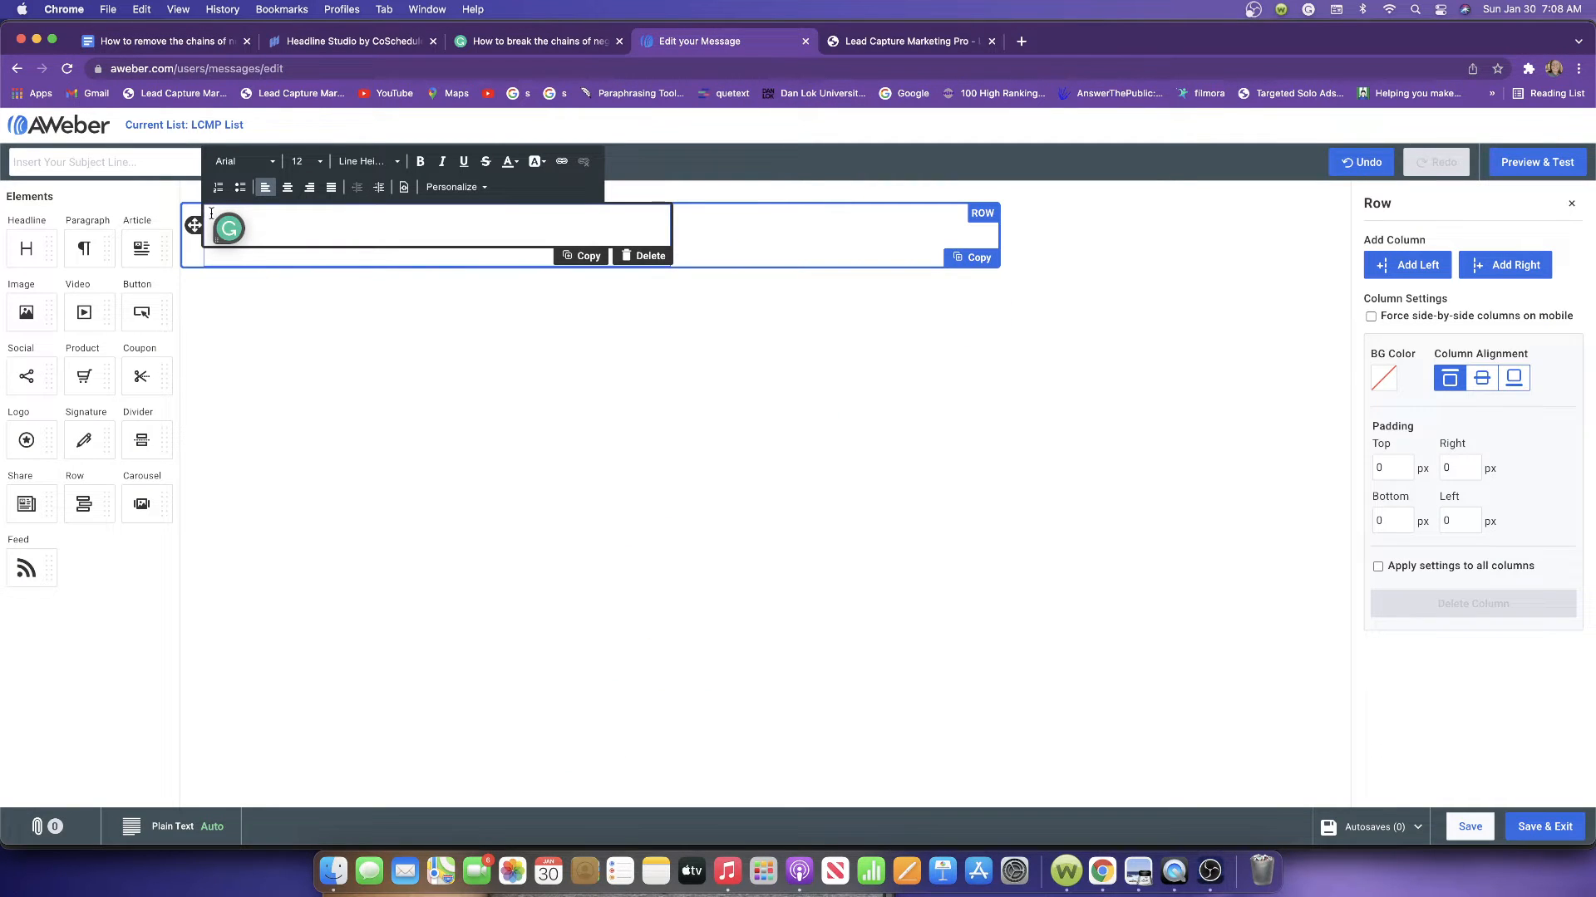
key("super+v")
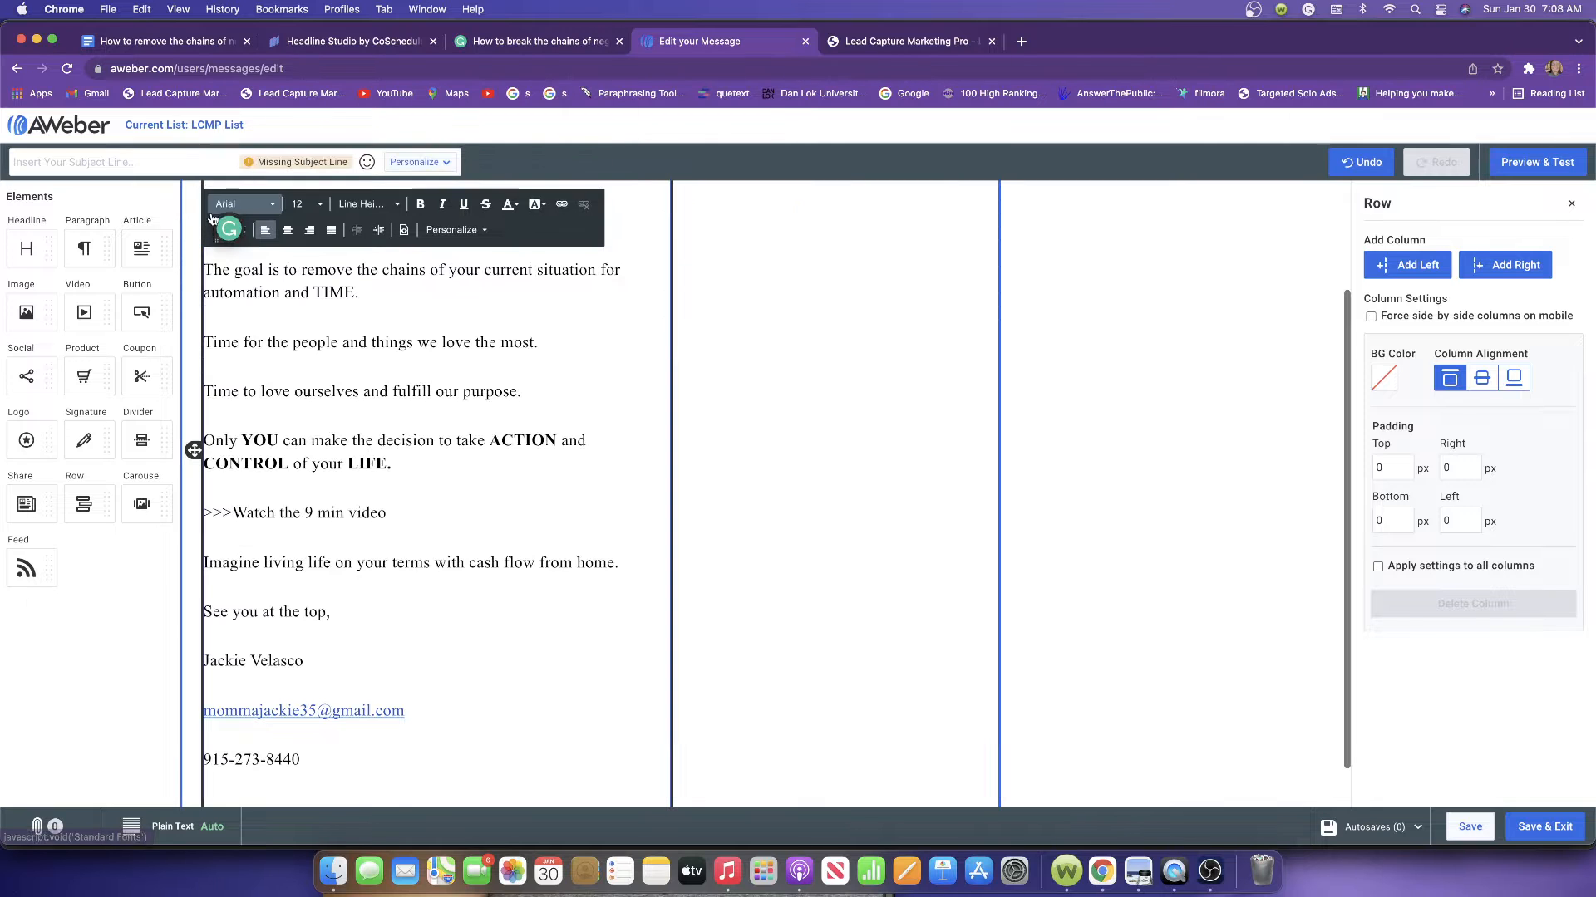
right_click(377, 379)
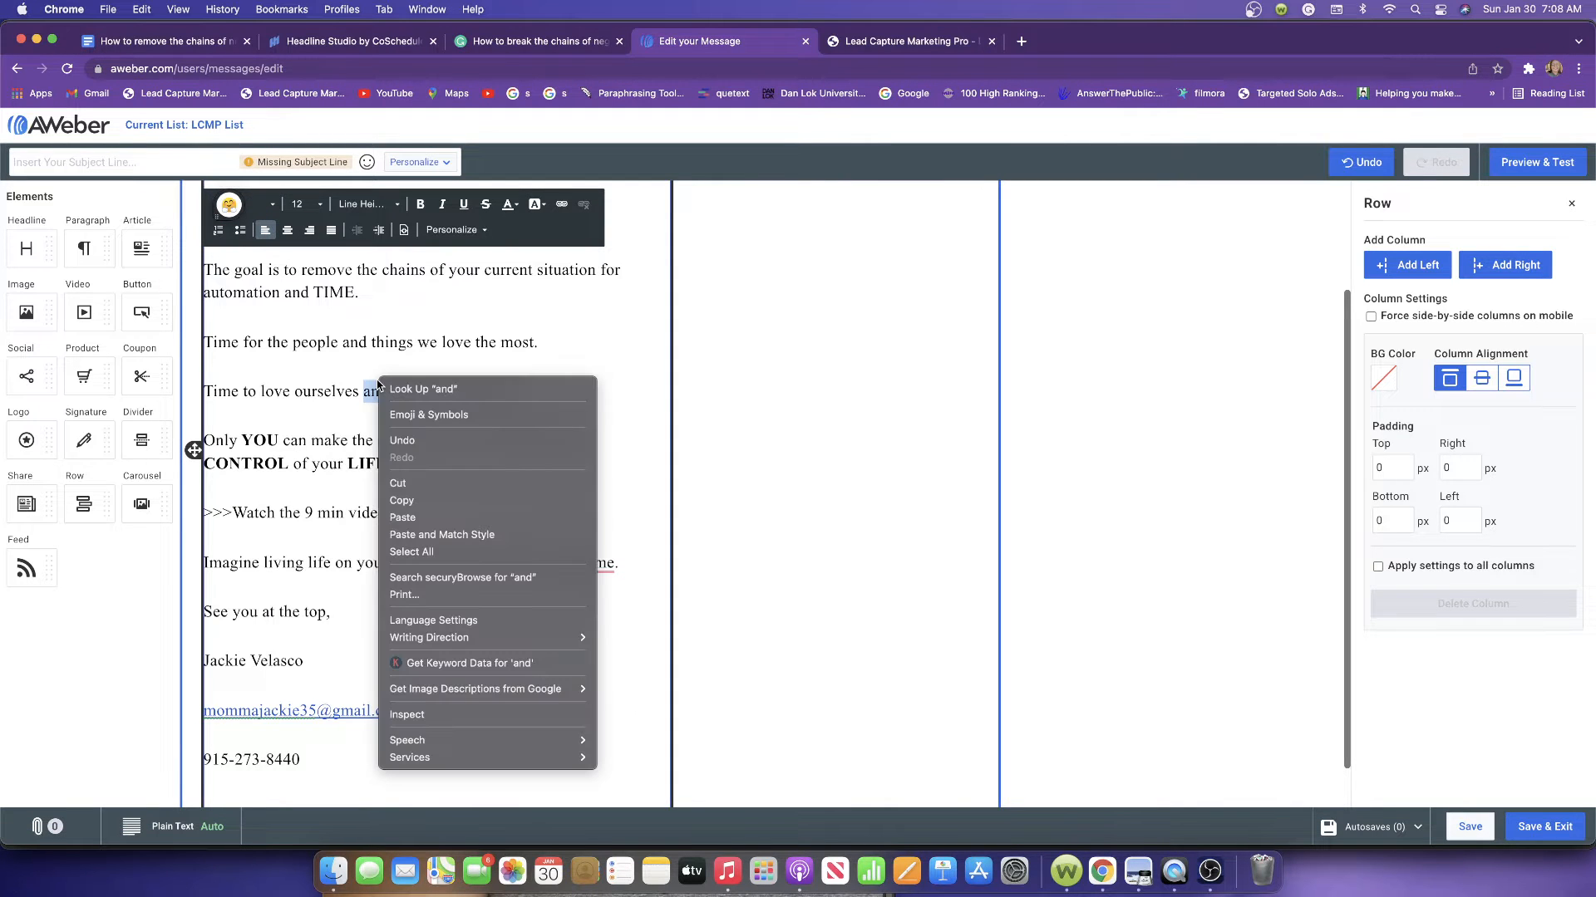
left_click(312, 364)
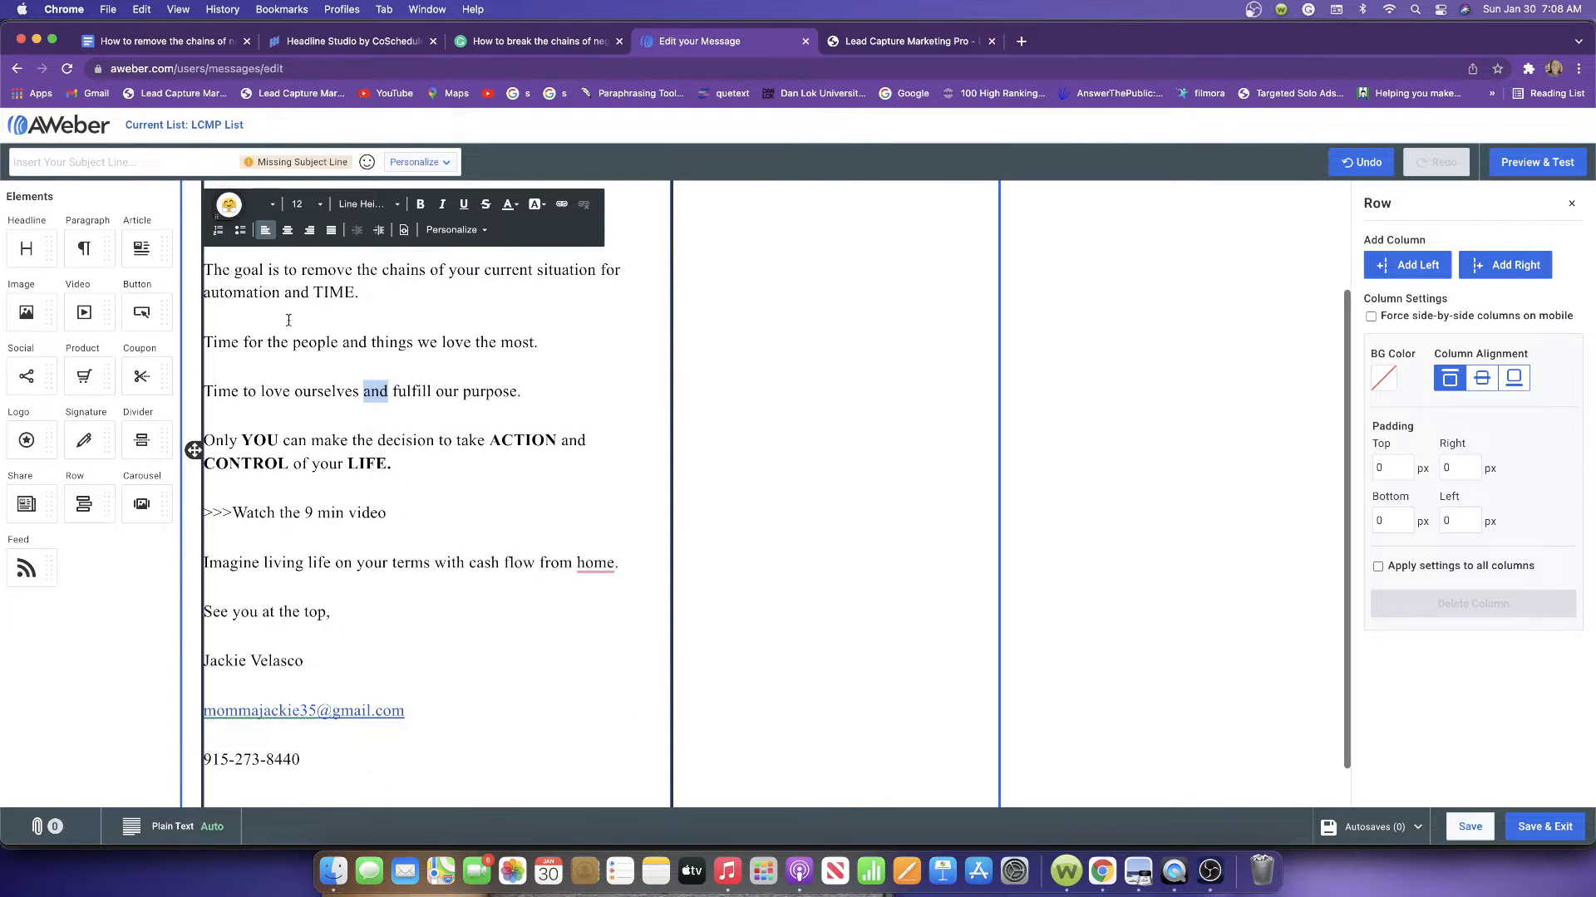
scroll(465, 483, "up", 3)
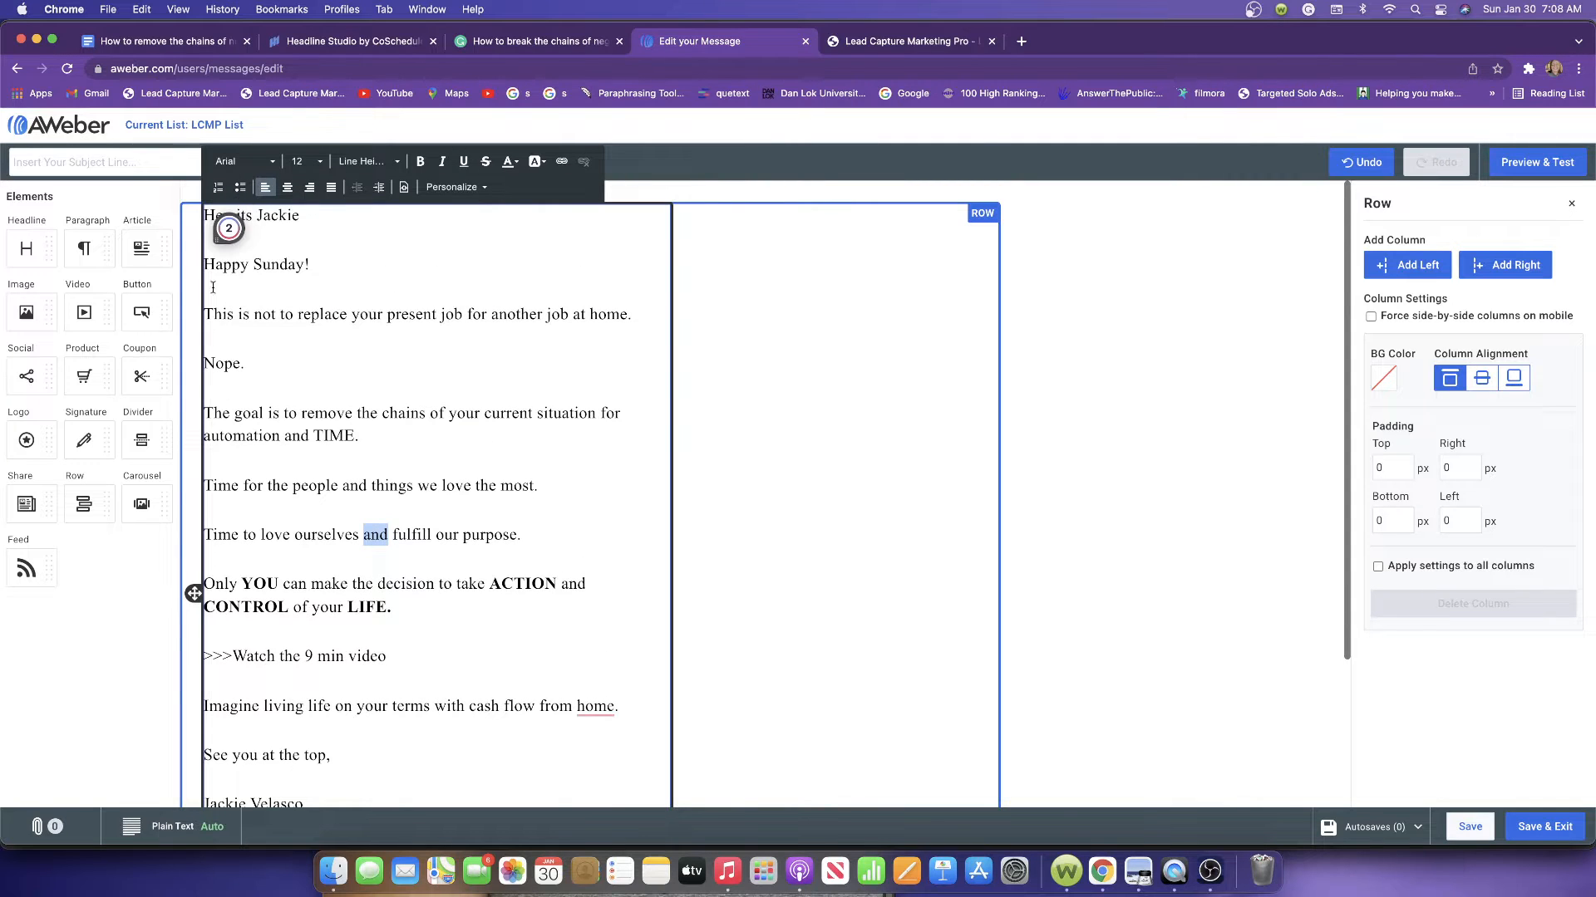
scroll(284, 399, "down", 5)
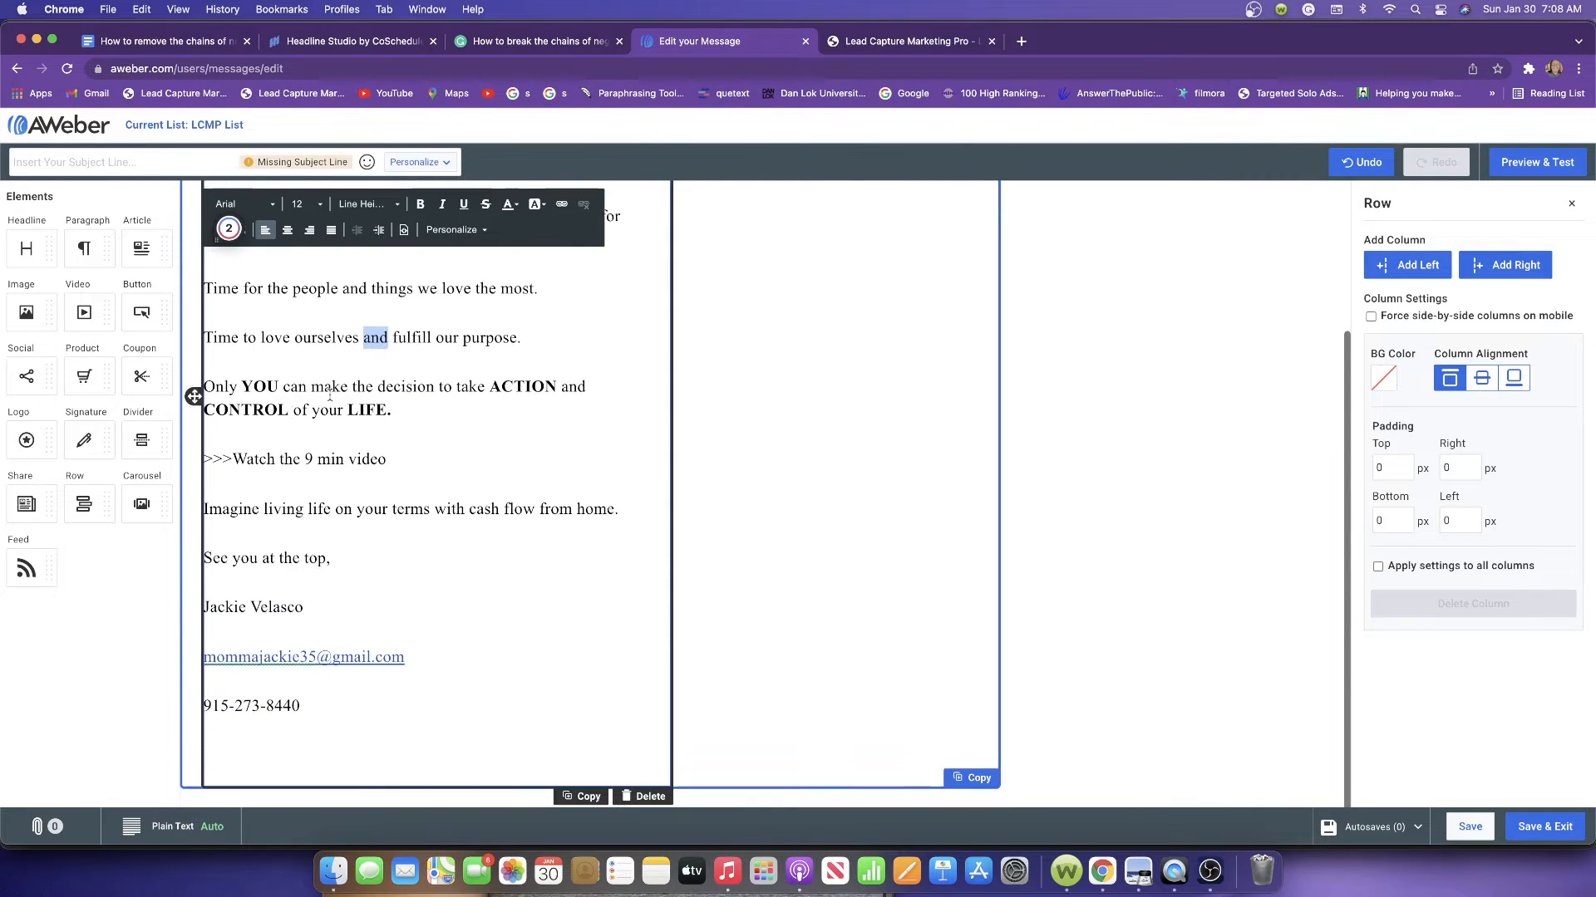
Enter "How to remove the chains of negativity" as the message's subject line
left_click(68, 166)
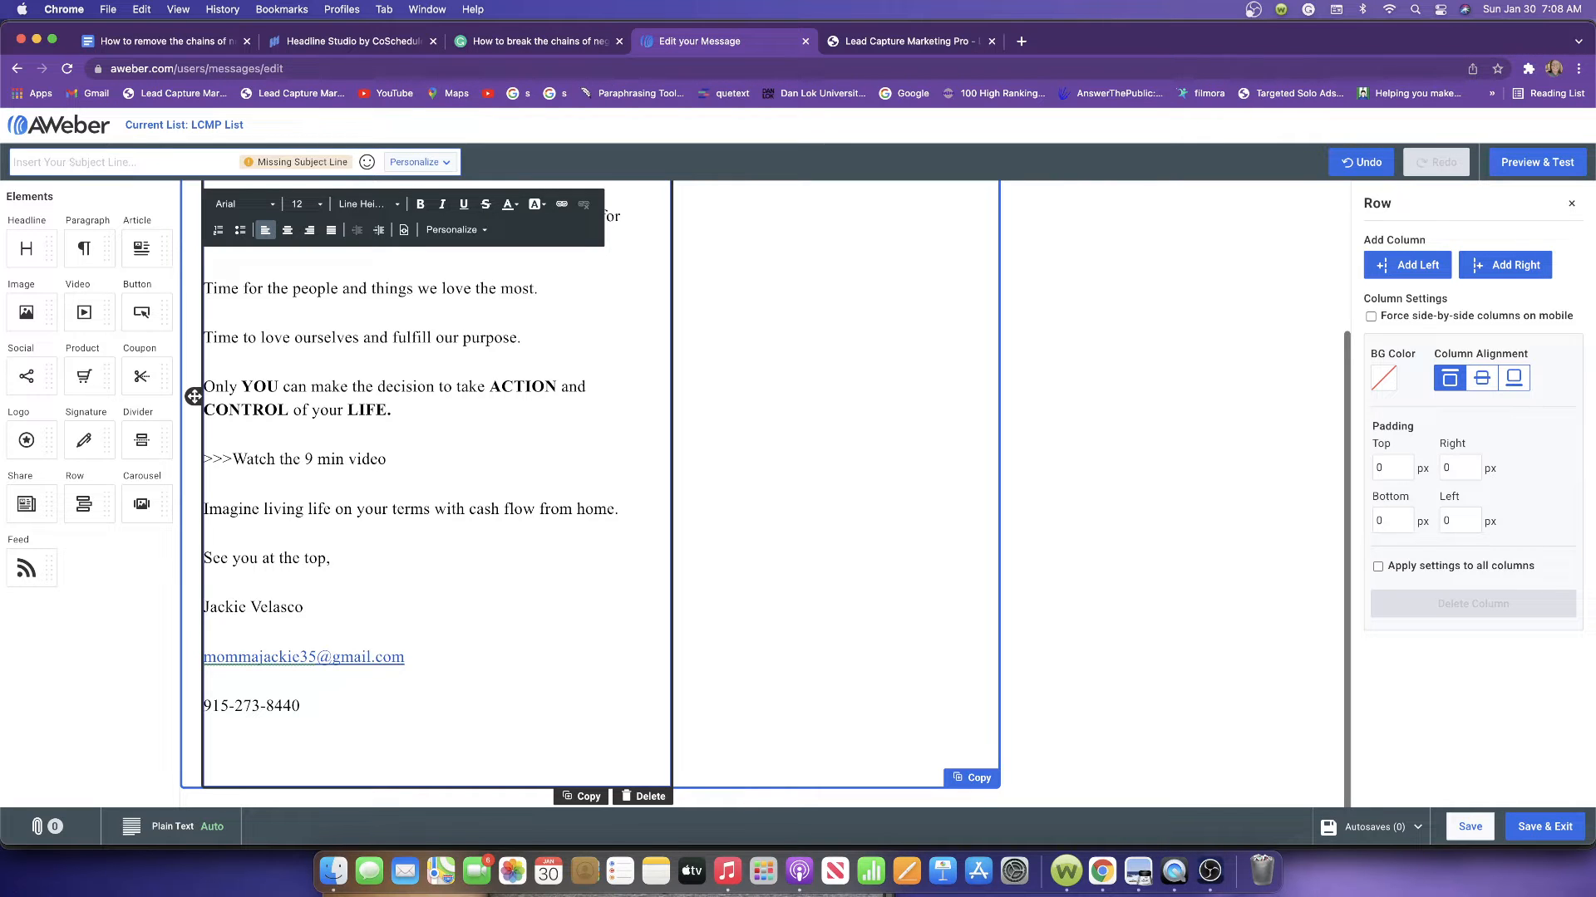
type("Ho")
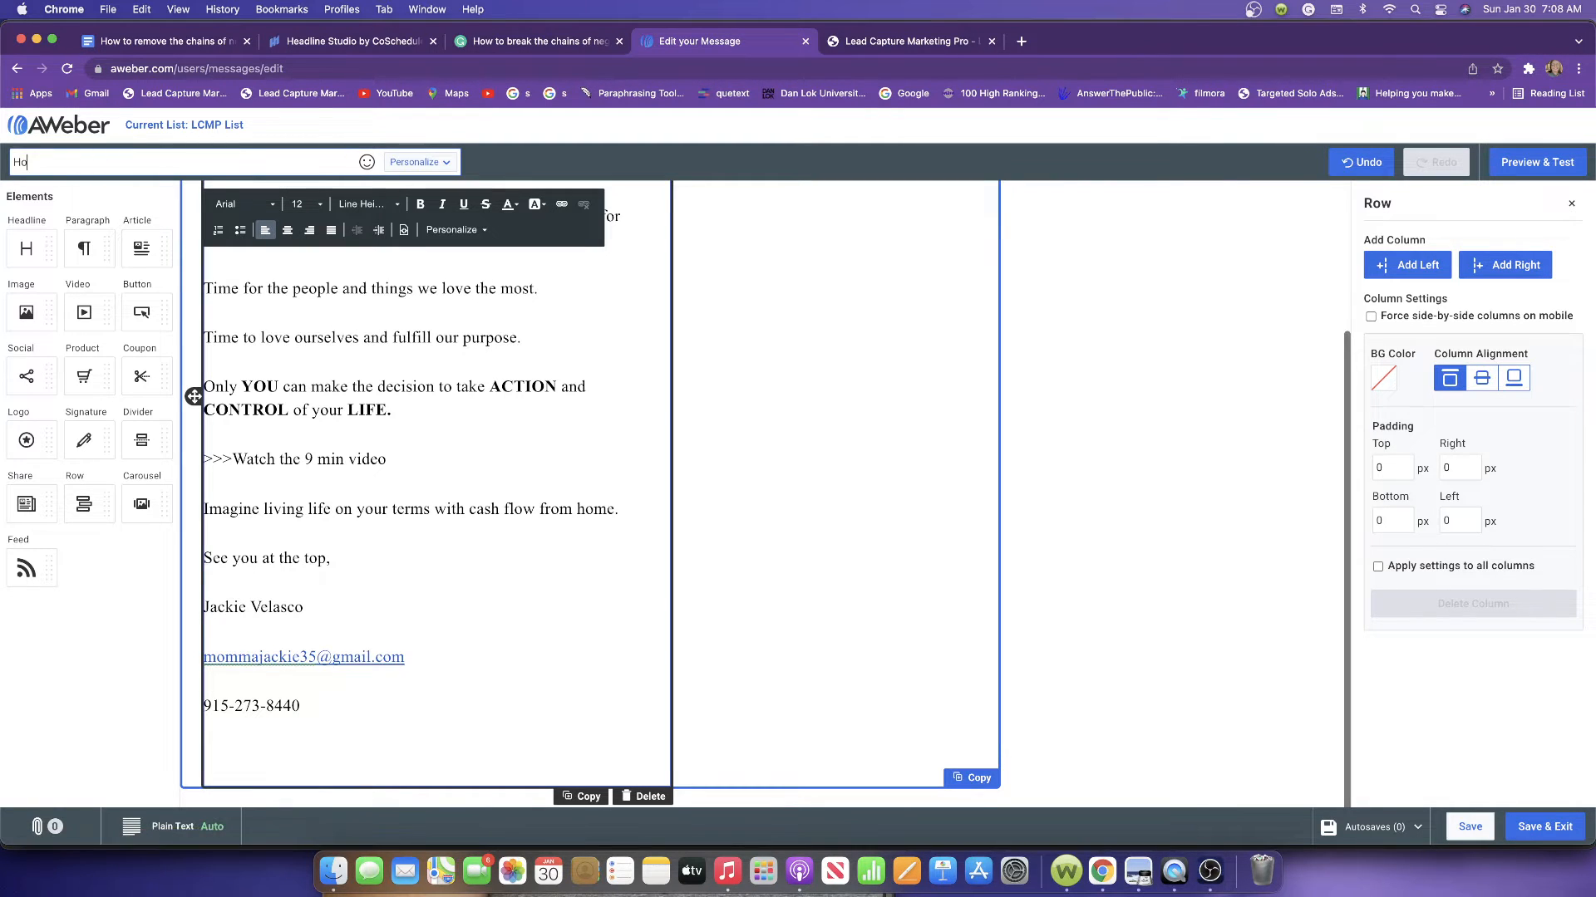
type("w to remove the chains of negativ")
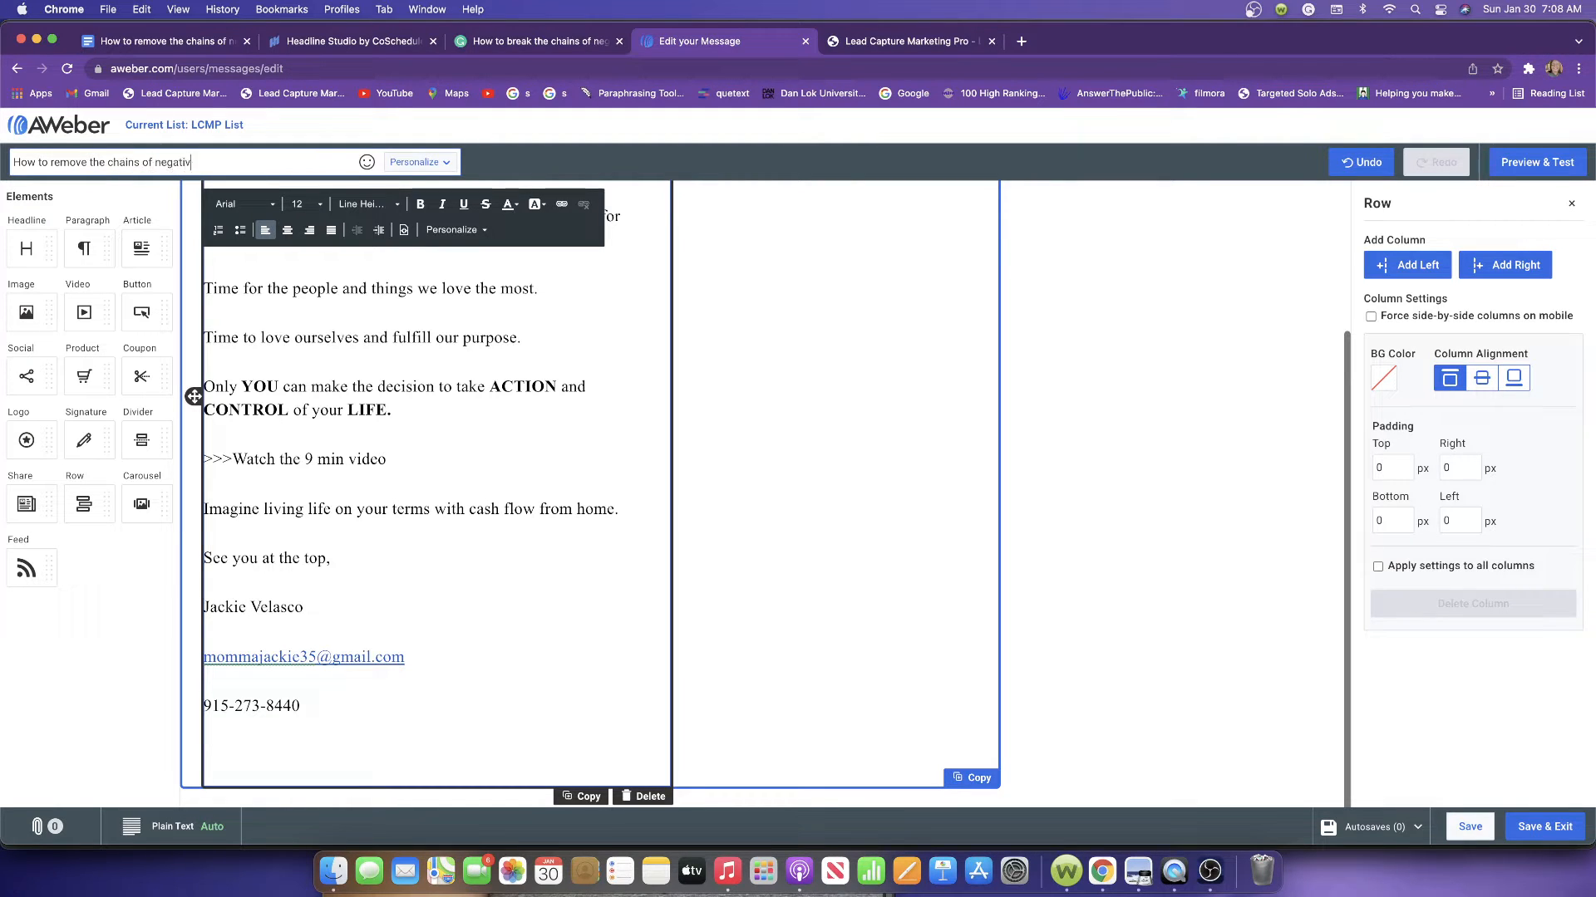
type("ity")
Start adding a URL link to the ">>>Watch the 9 min video" line in the message body
left_click(343, 356)
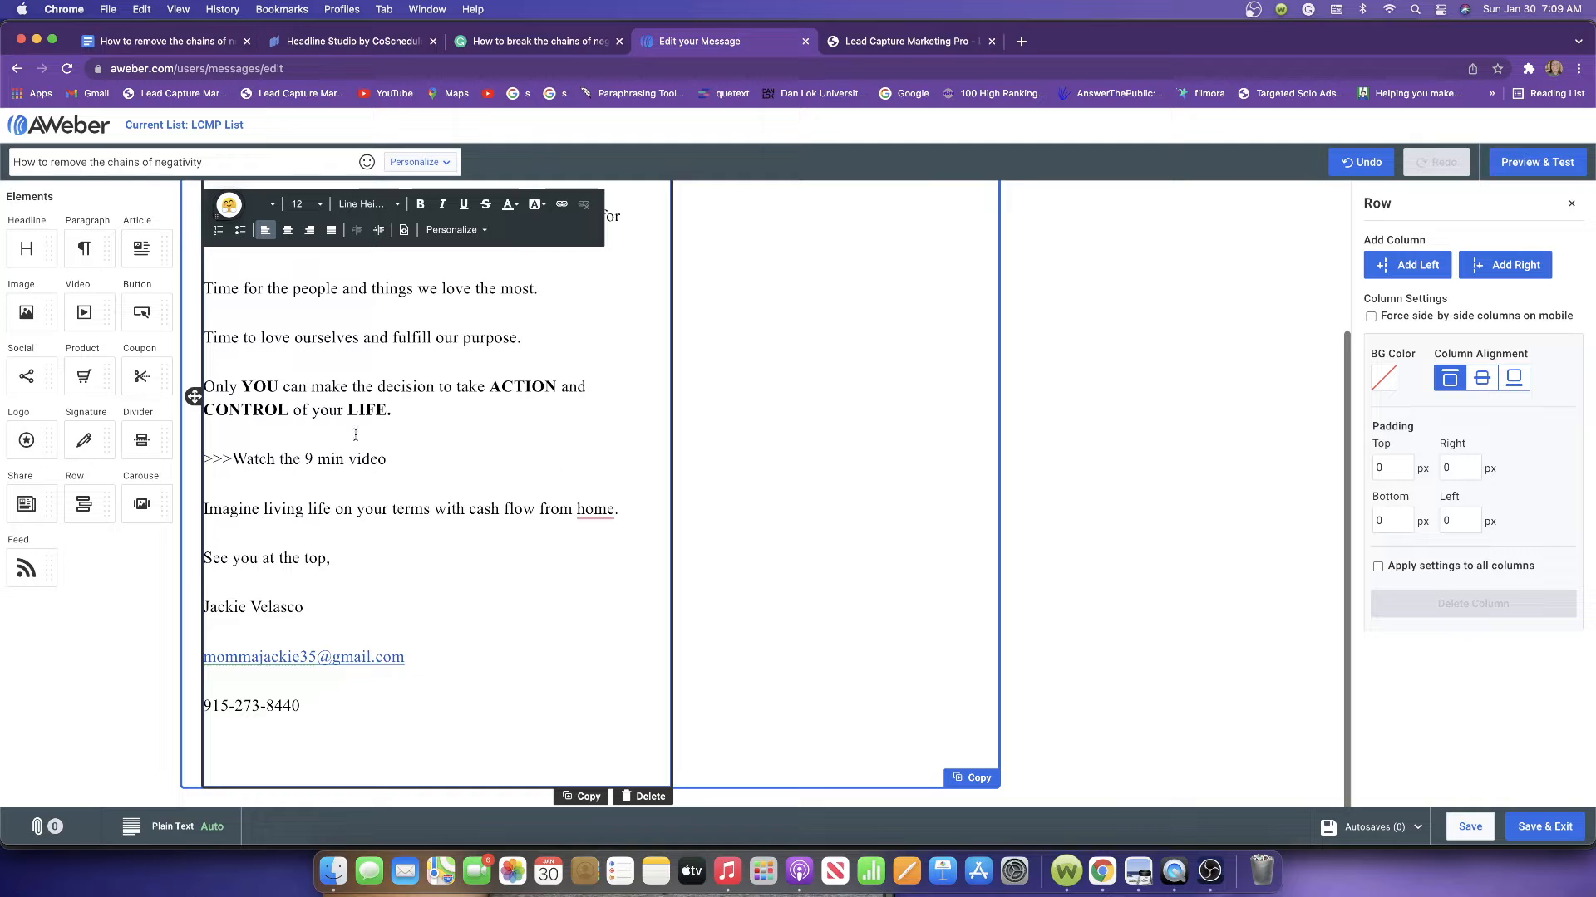
left_click_drag(389, 459, 190, 462)
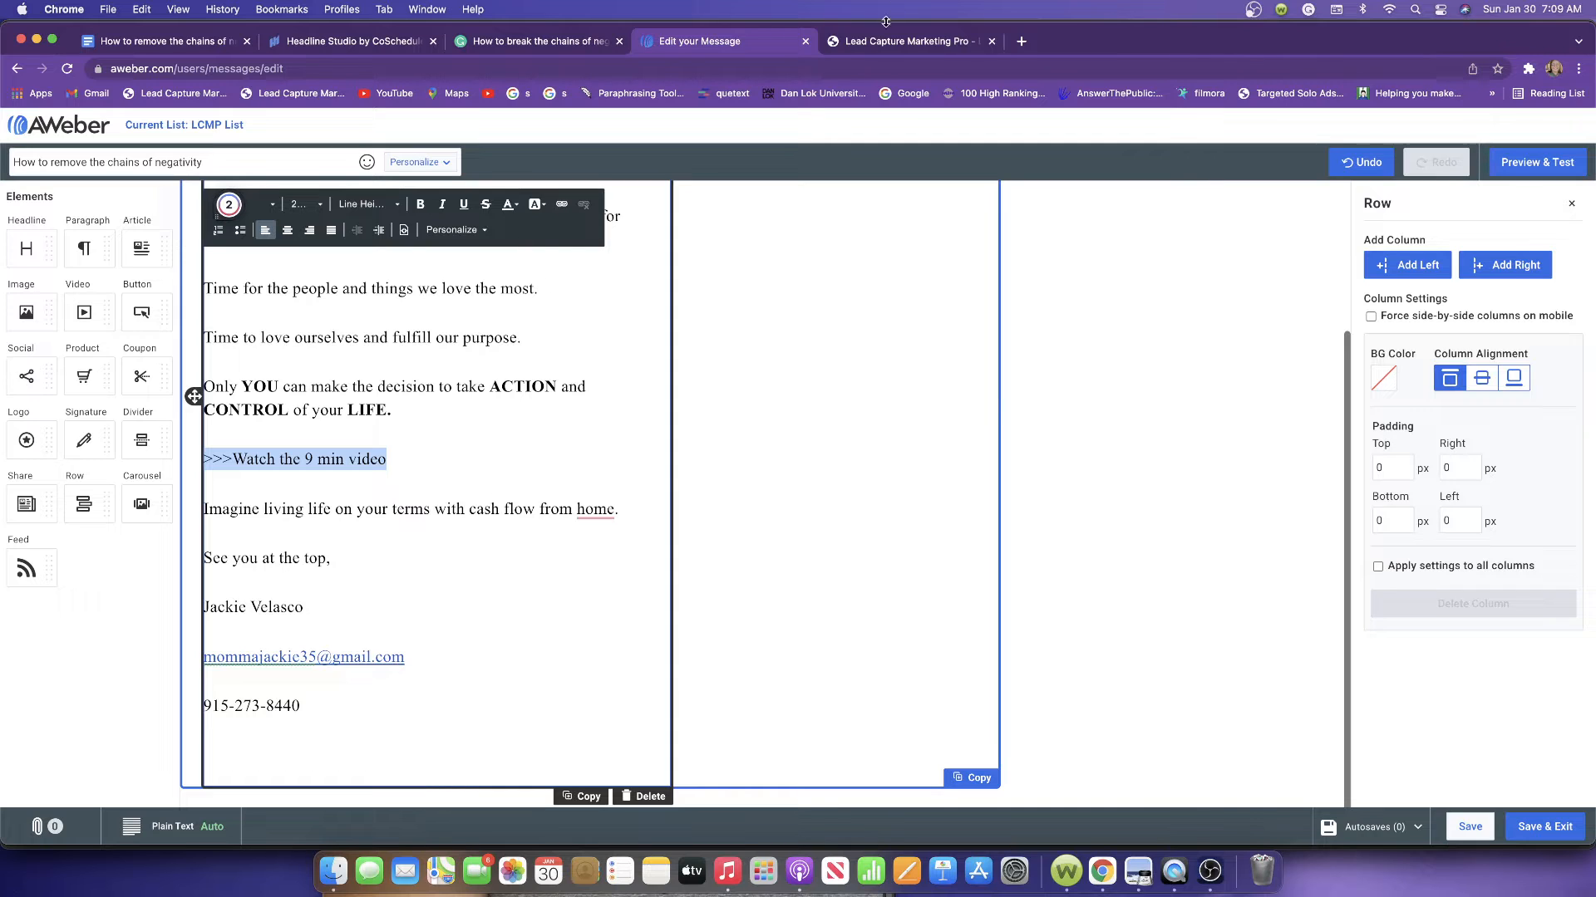
left_click(558, 212)
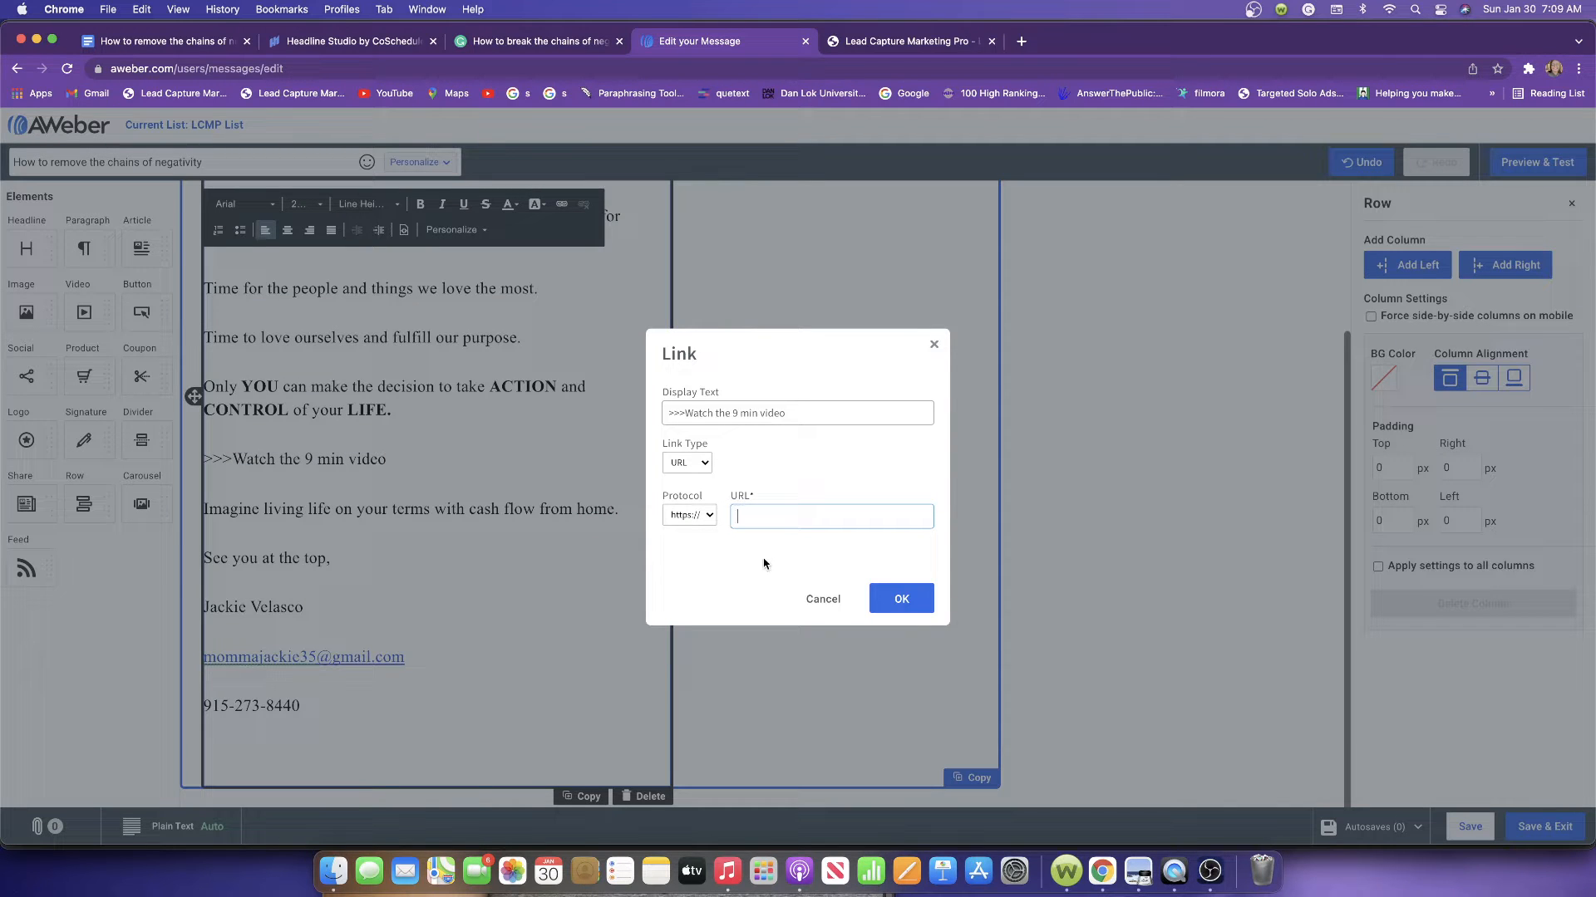
Switch to Lead Capture Marketing Pro, log in with the saved credentials and open the affiliate payment information
left_click(860, 40)
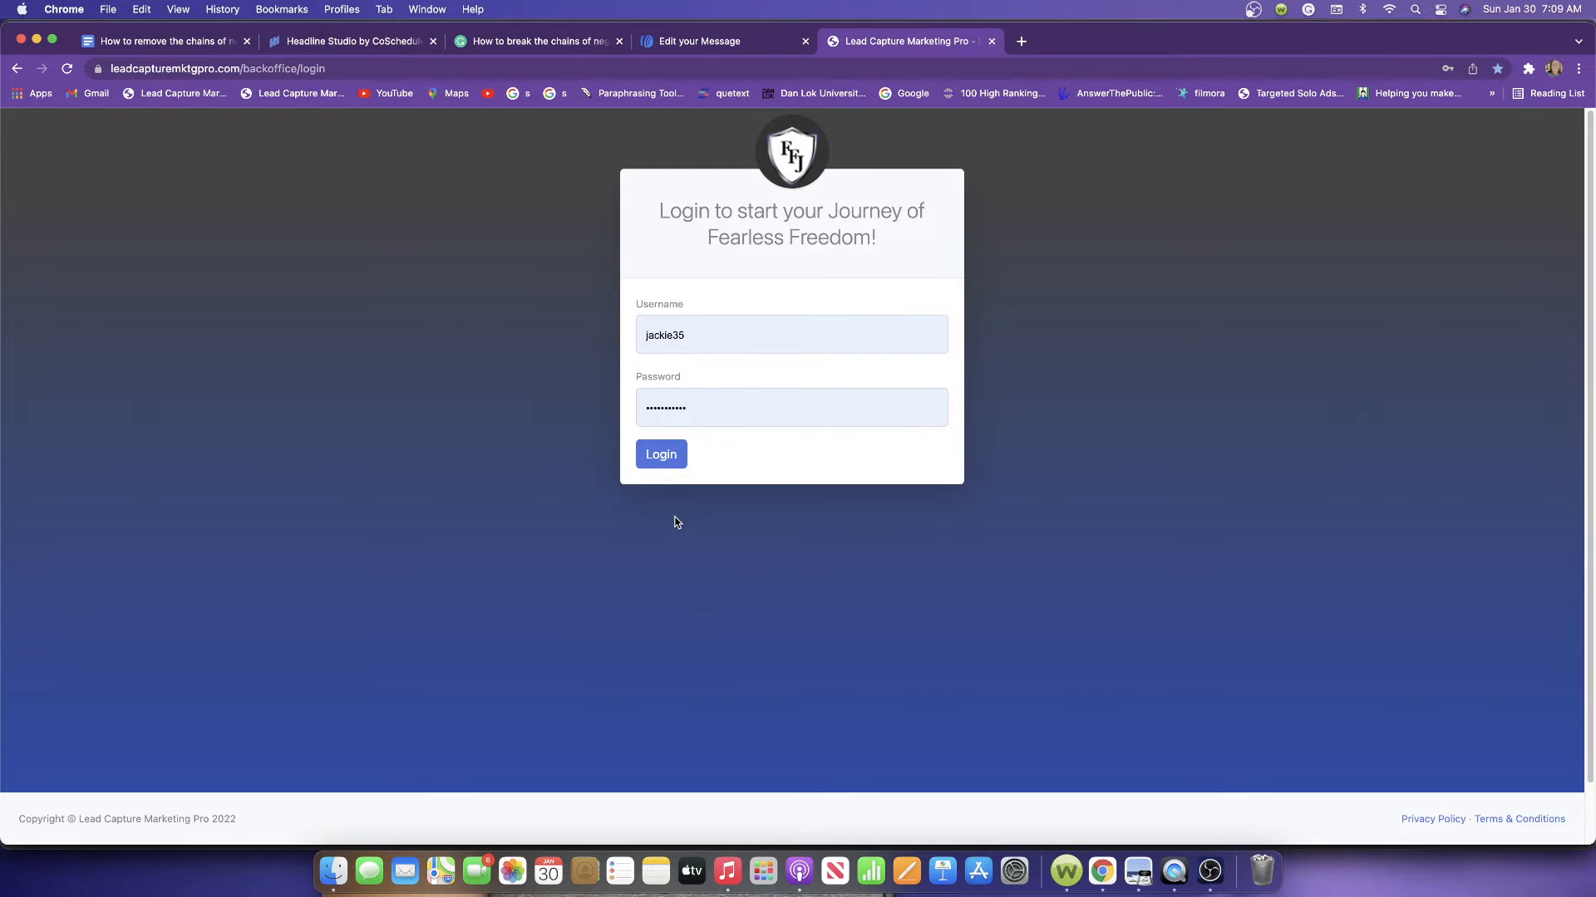
left_click(650, 456)
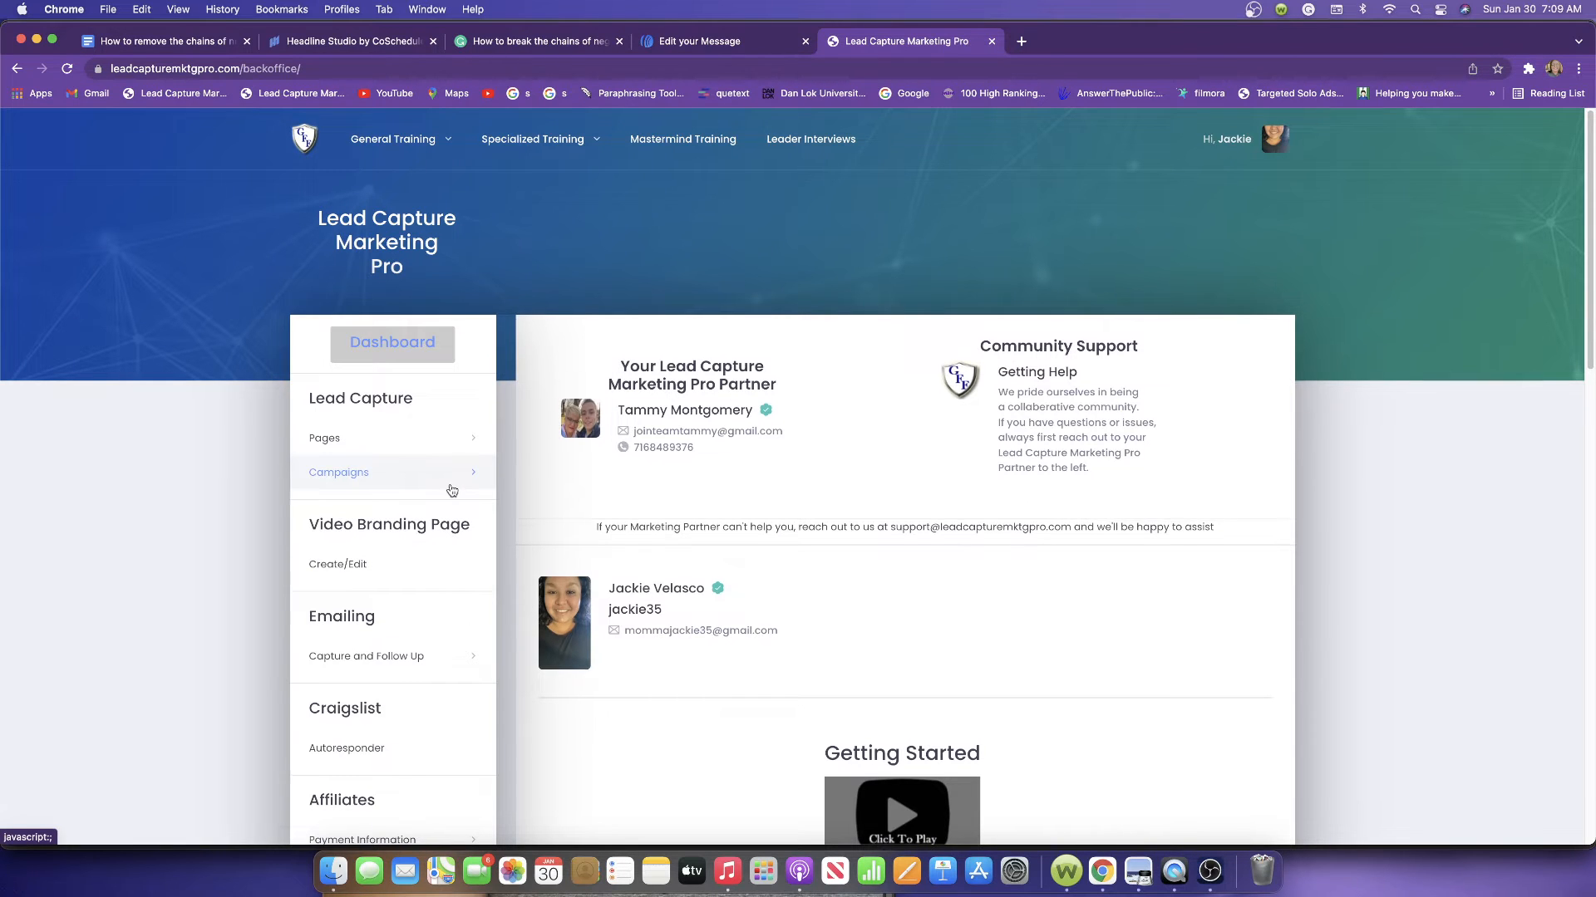
scroll(328, 652, "down", 10)
scroll(338, 526, "up", 2)
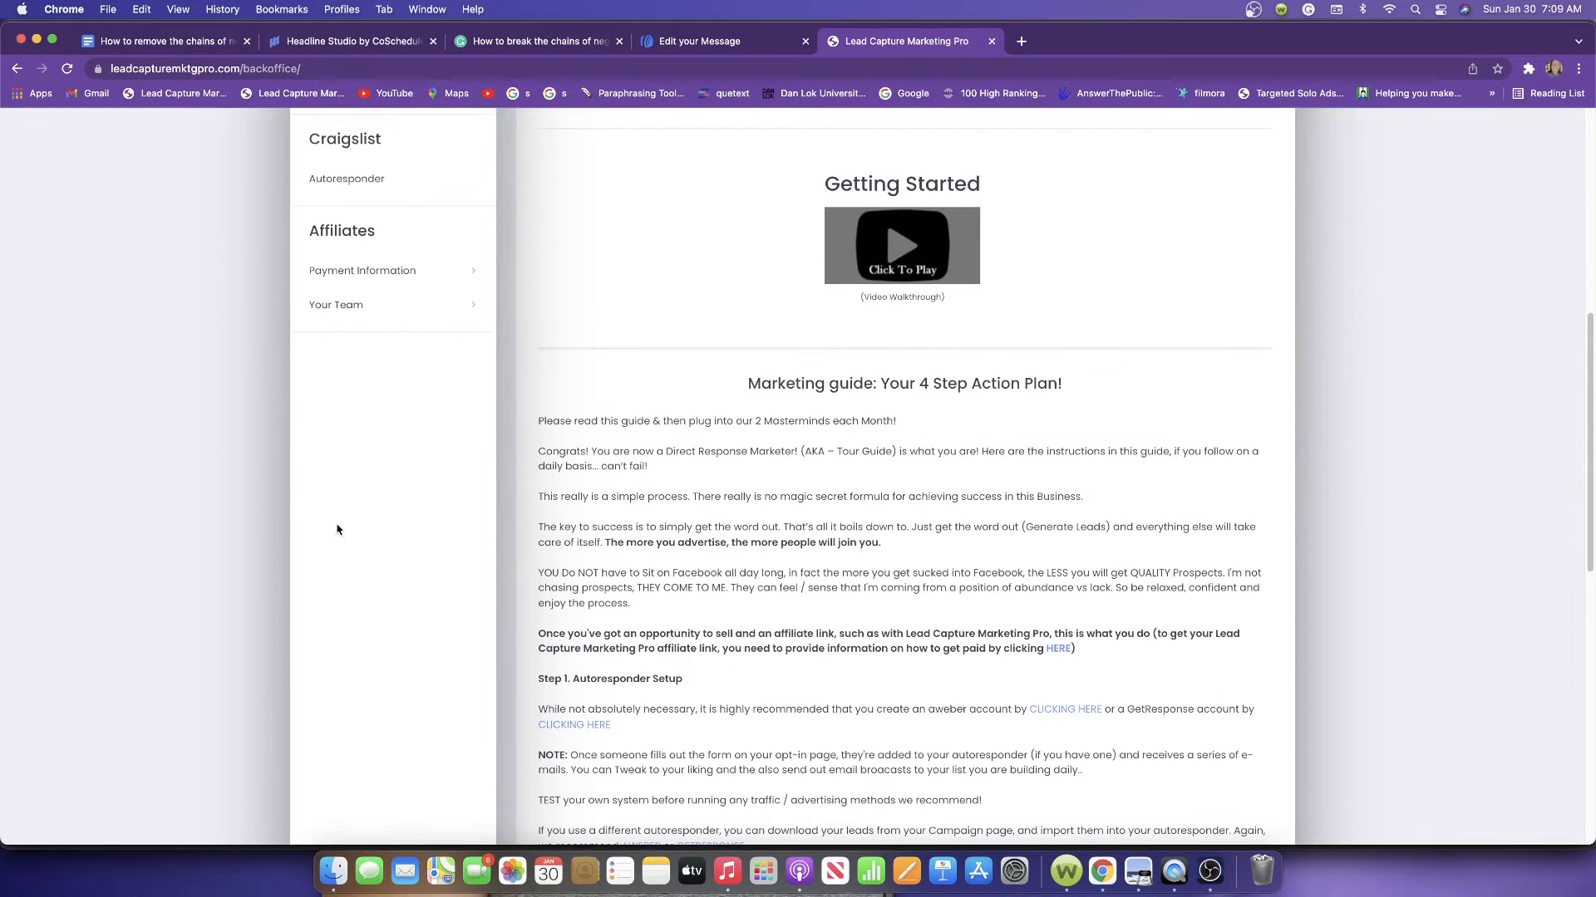
left_click(364, 281)
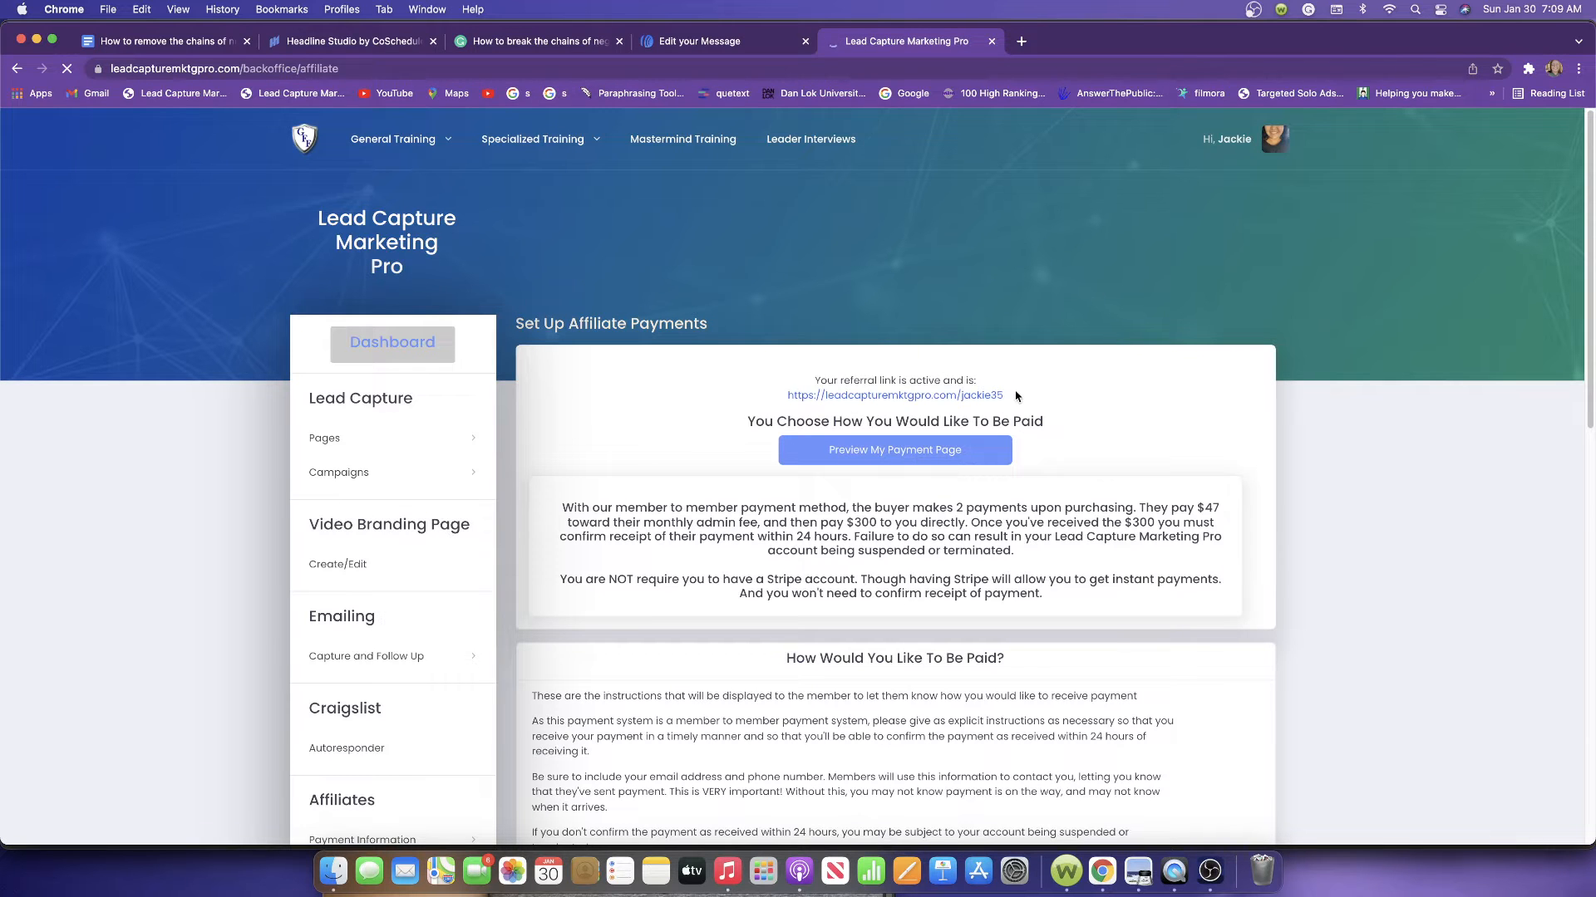
Copy the active referral link shown on the affiliate payments page
left_click_drag(1015, 397, 787, 397)
right_click(806, 398)
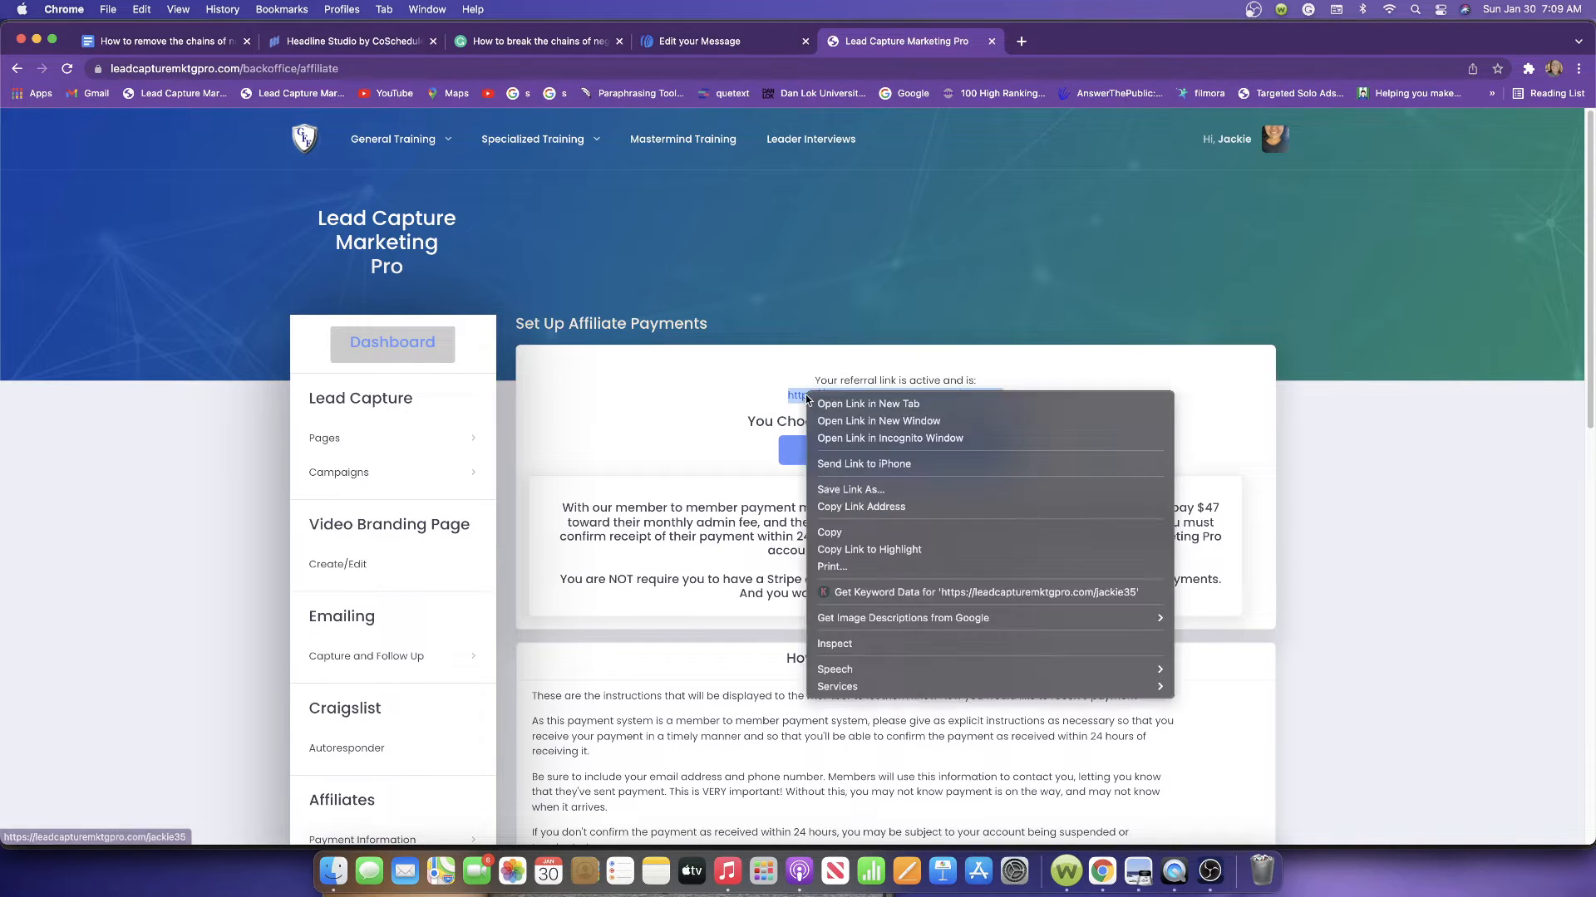
left_click(831, 533)
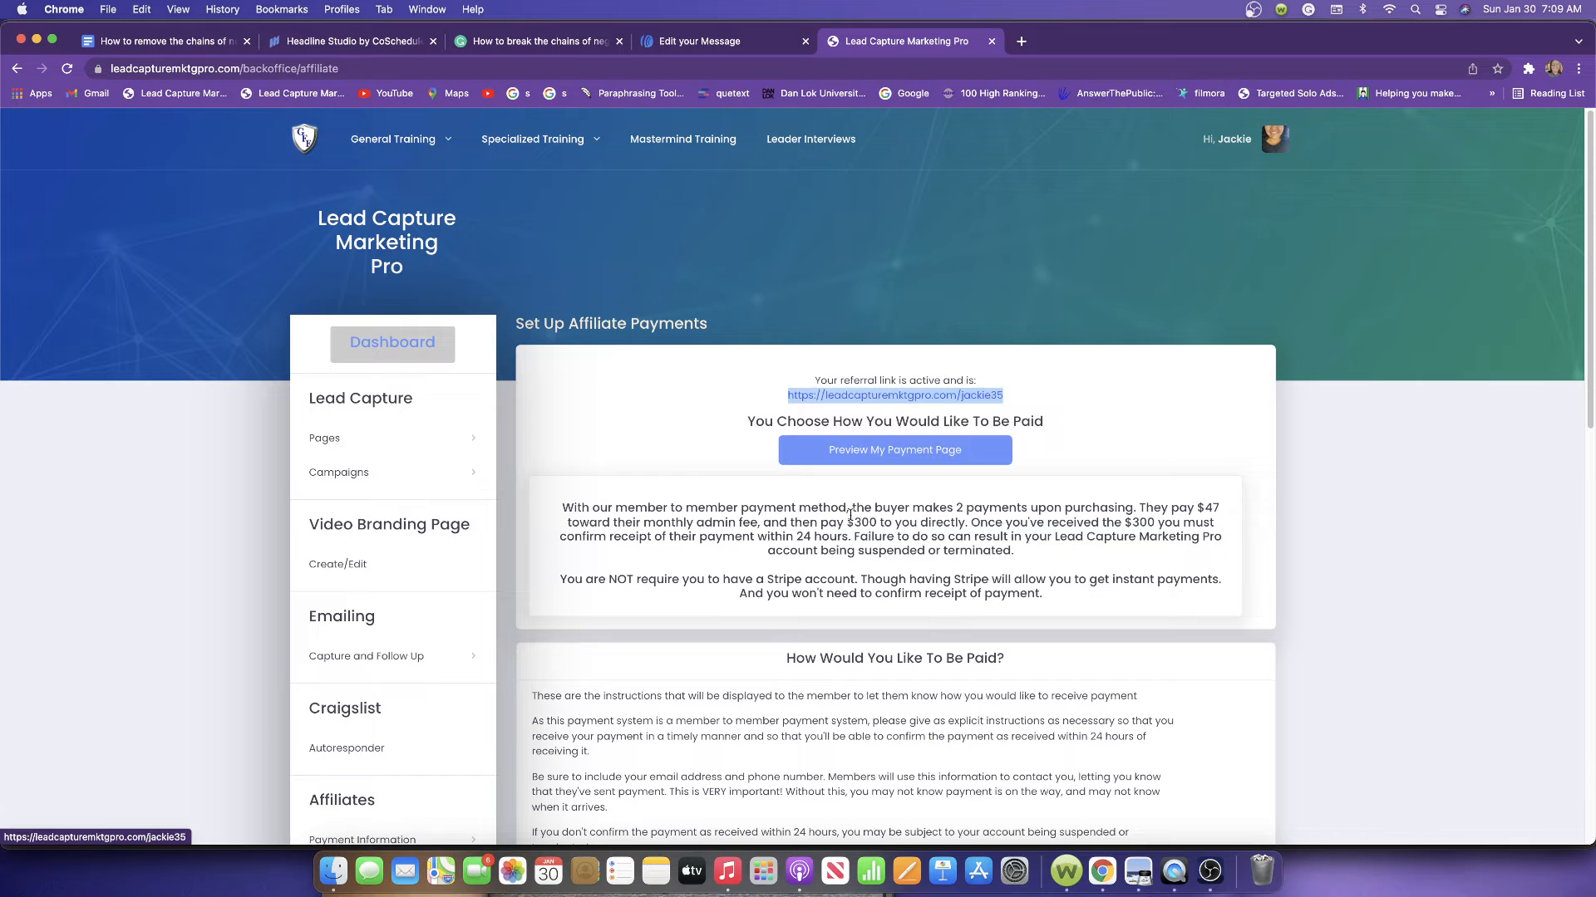
left_click(694, 42)
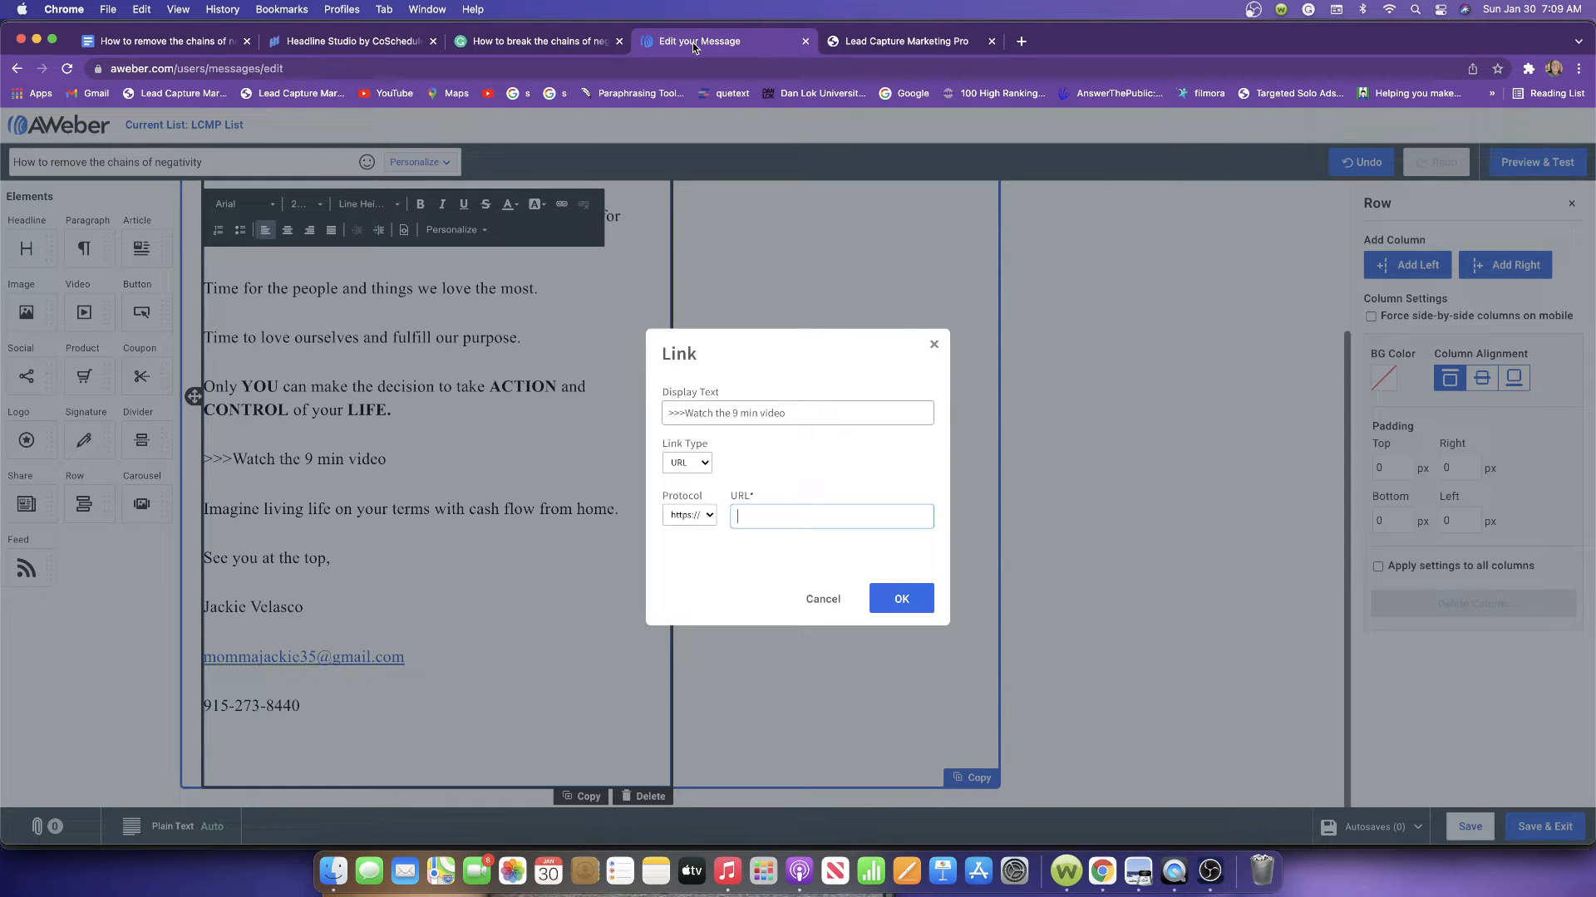
right_click(758, 517)
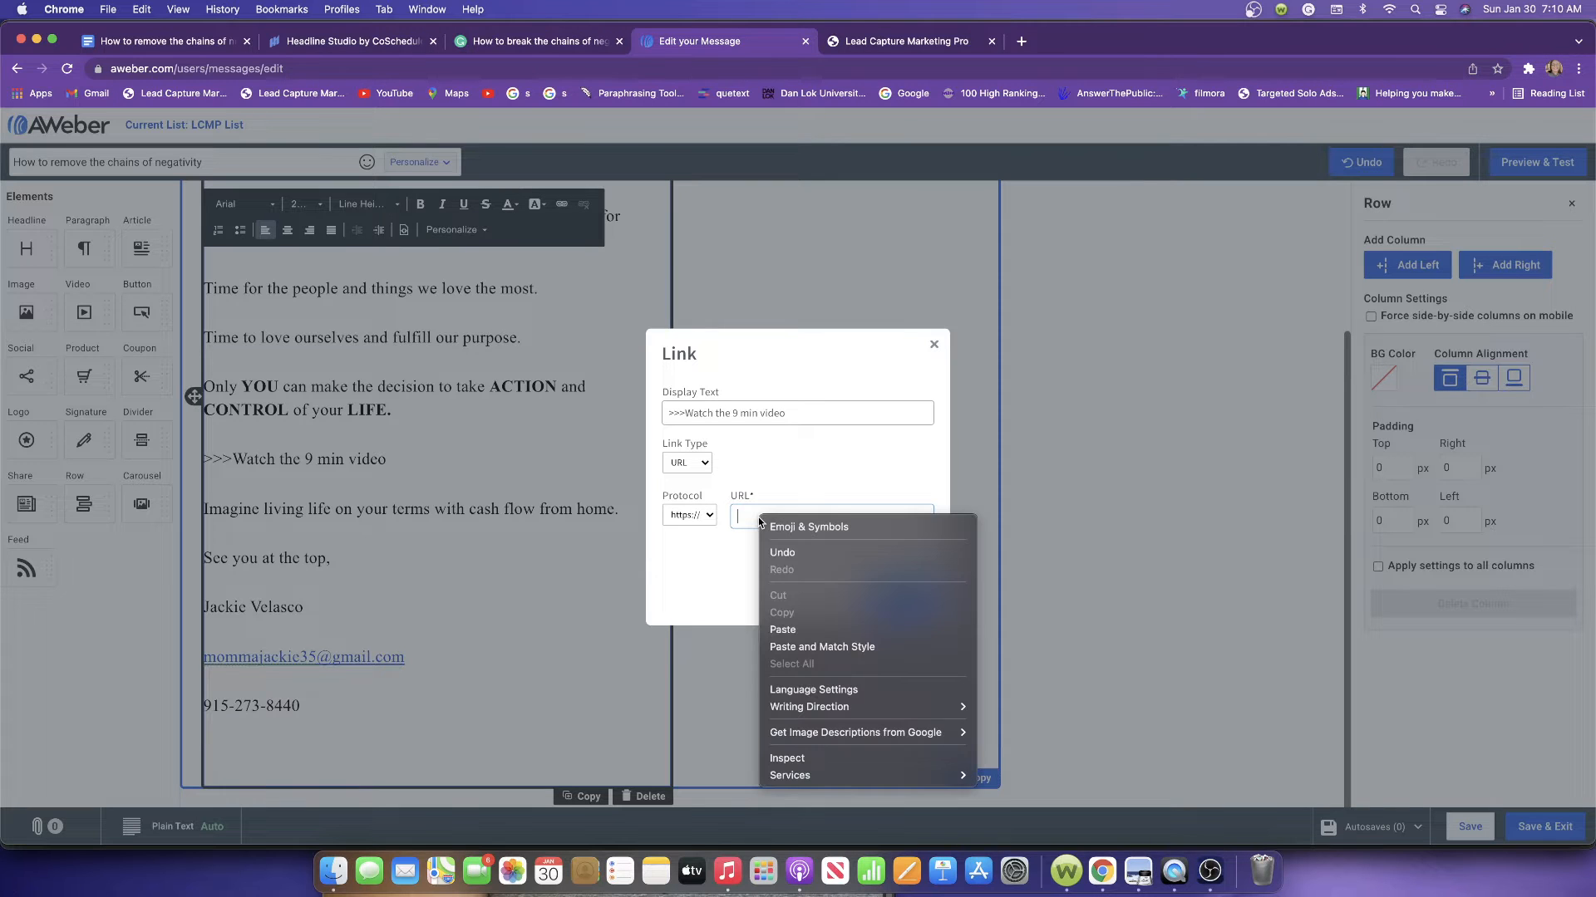
left_click(817, 630)
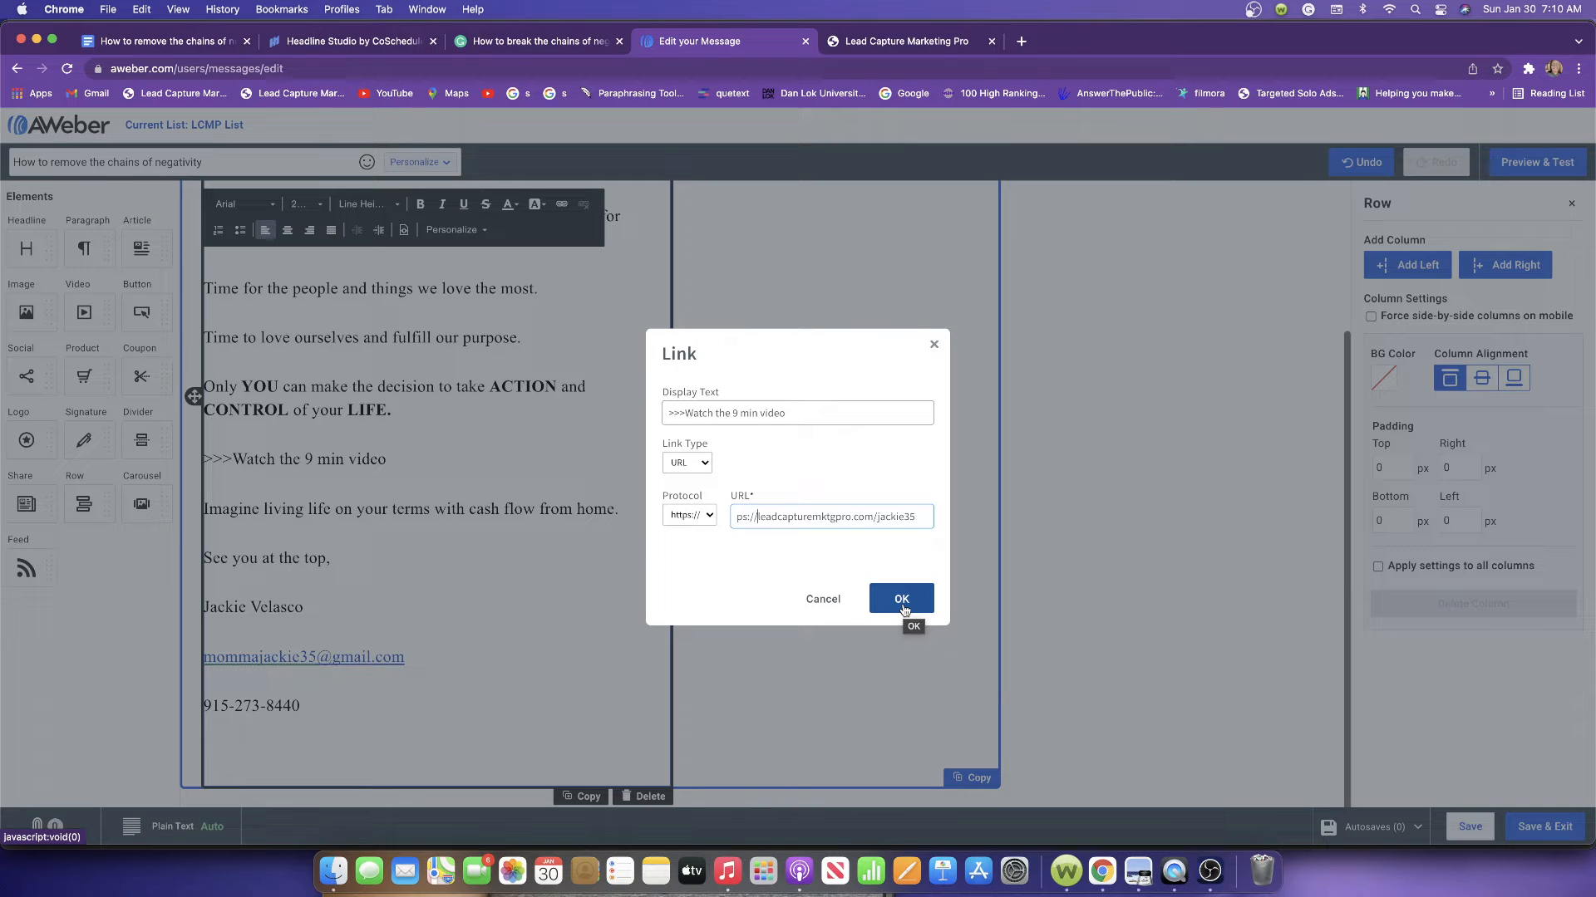
left_click(757, 517)
key("BackSpace")
key("BackSpace")
key("BackSpace")
key("BackSpace")
key("BackSpace")
key("BackSpace")
key("BackSpace")
key("BackSpace")
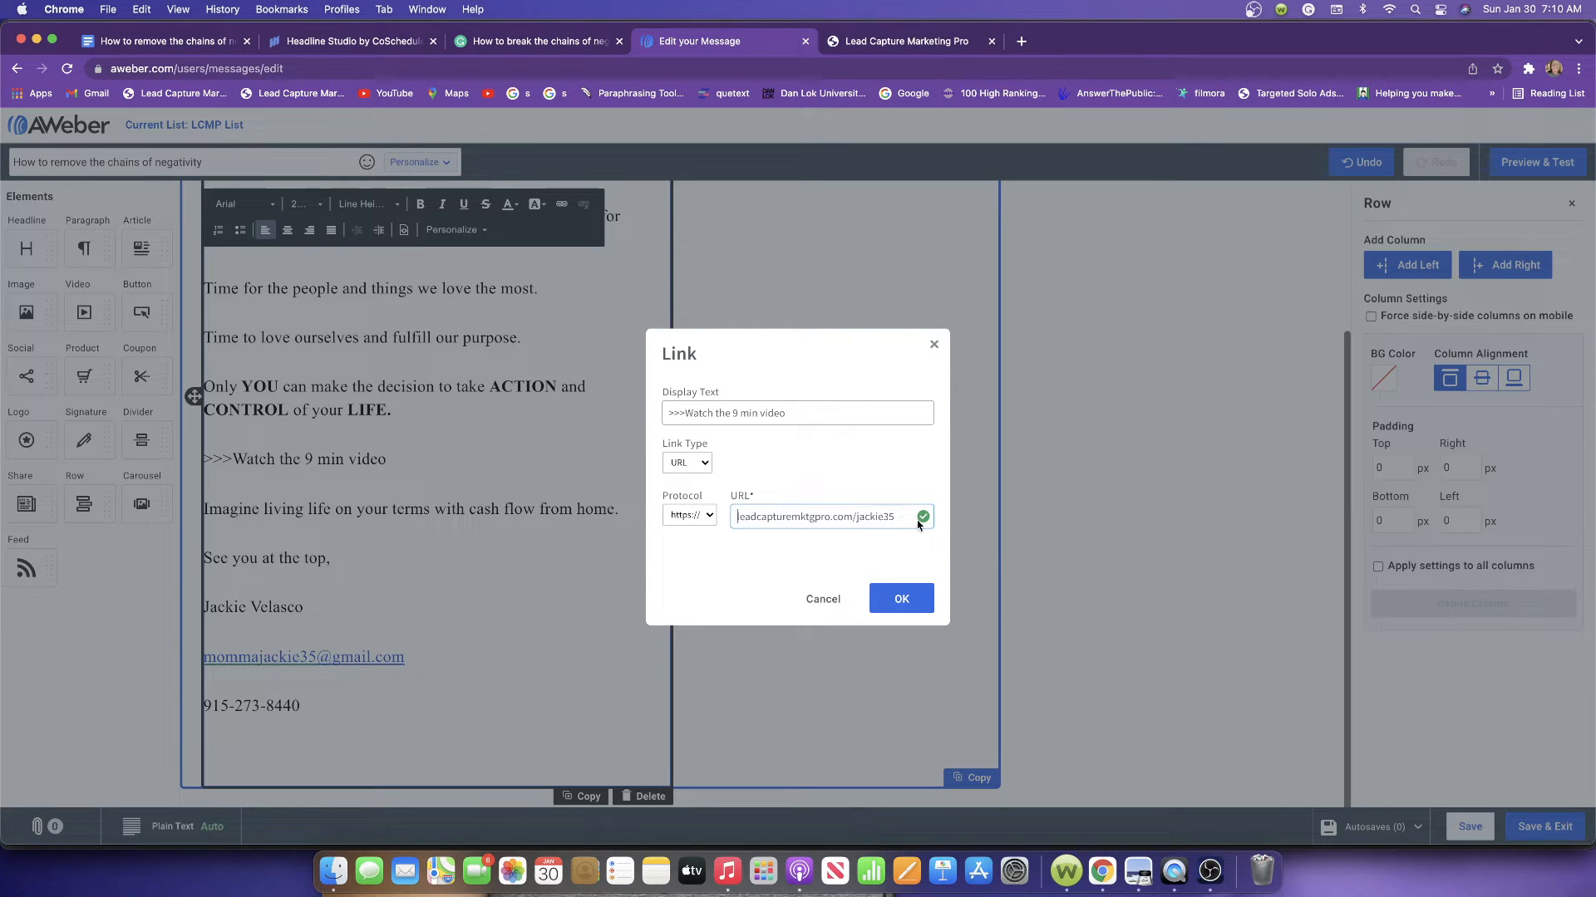
left_click(900, 598)
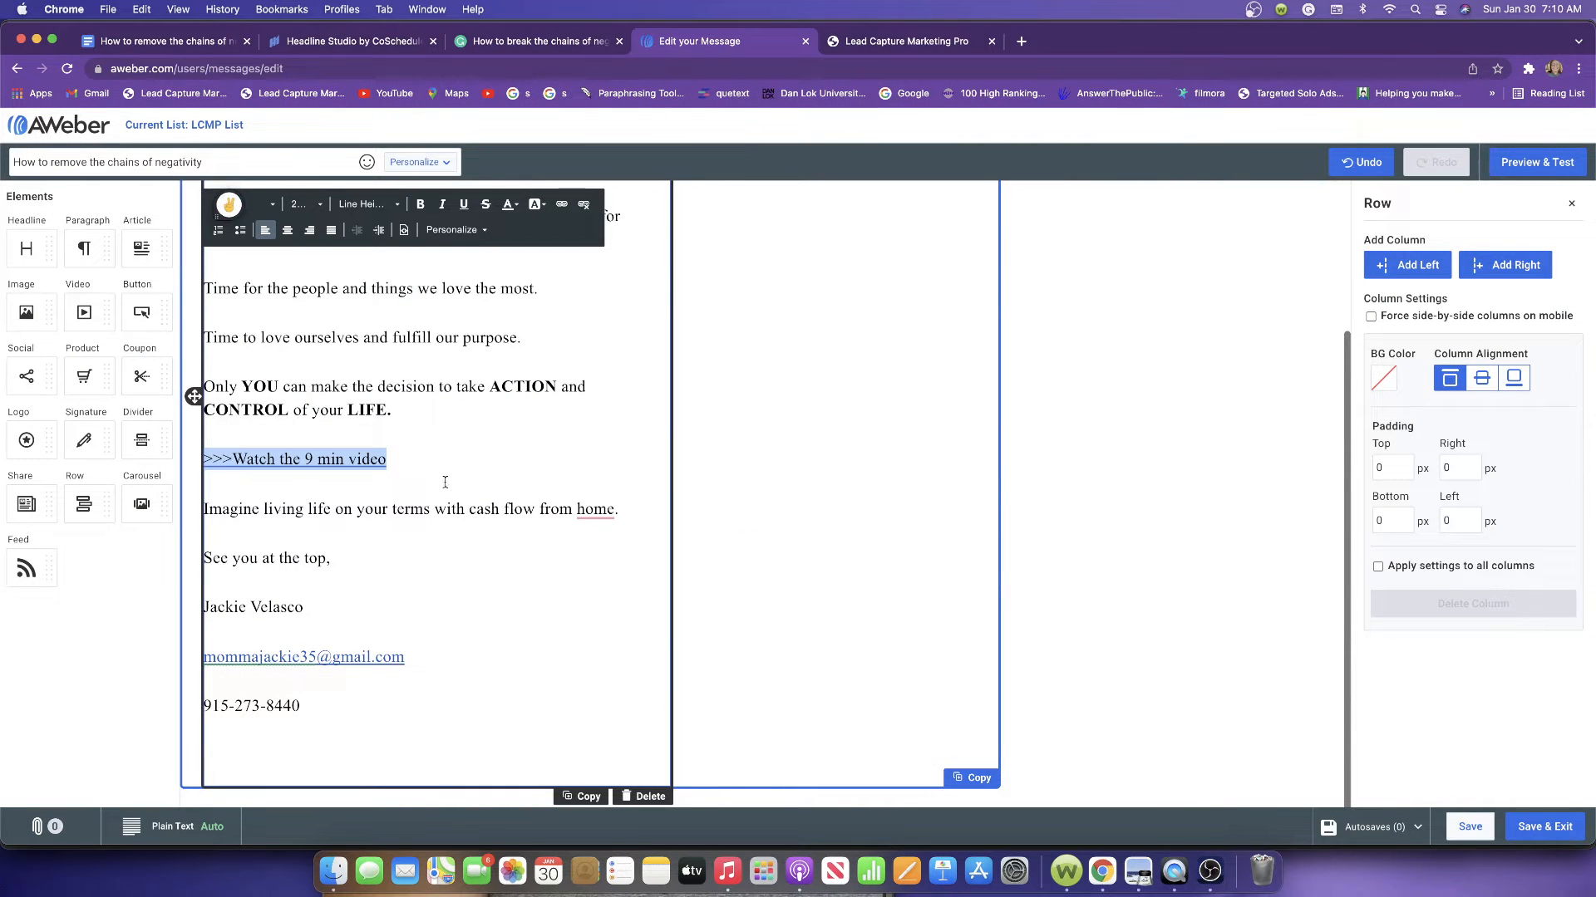
Color the ">>>Watch the 9 min video" link text blue
left_click(508, 214)
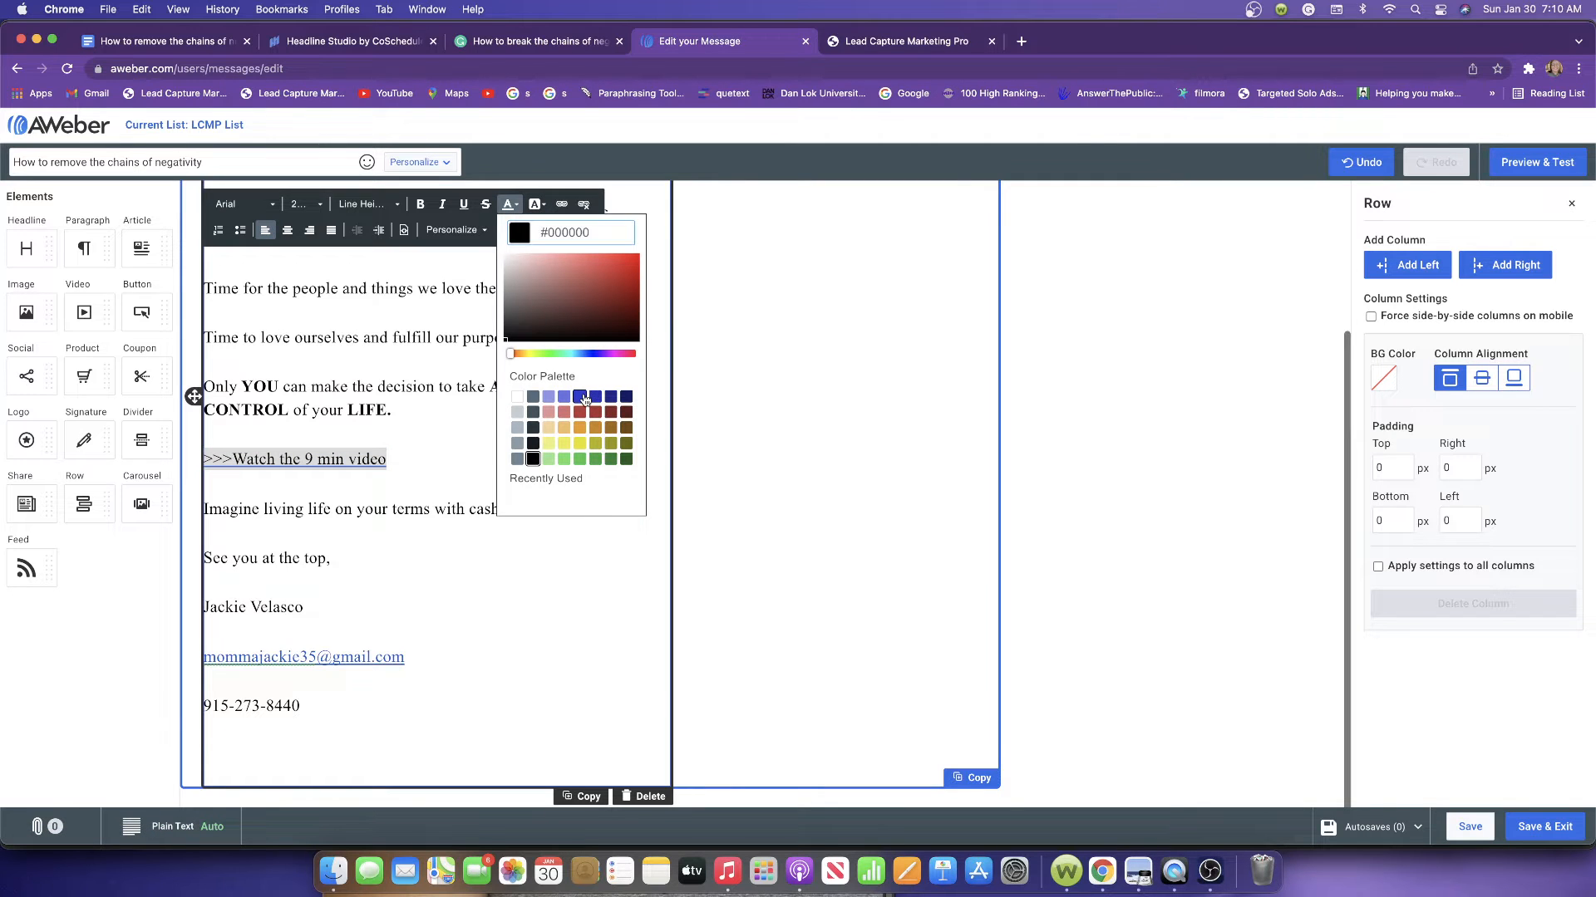
left_click(442, 454)
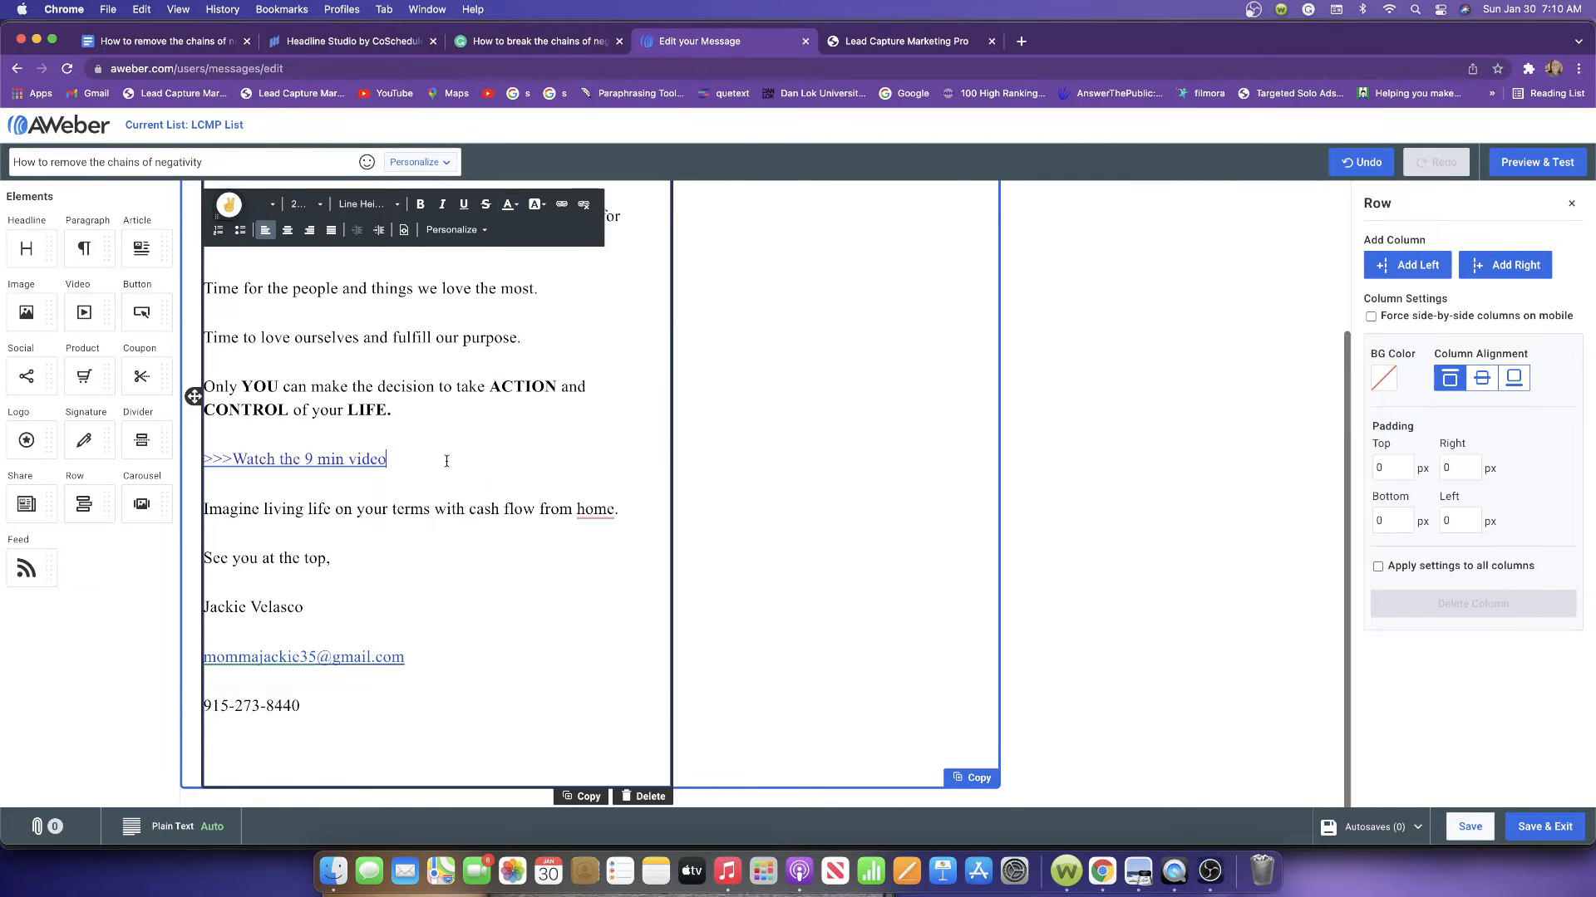
Make the word "TIME" bold in the sentence about removing the chains of your current situation
scroll(451, 503, "up", 5)
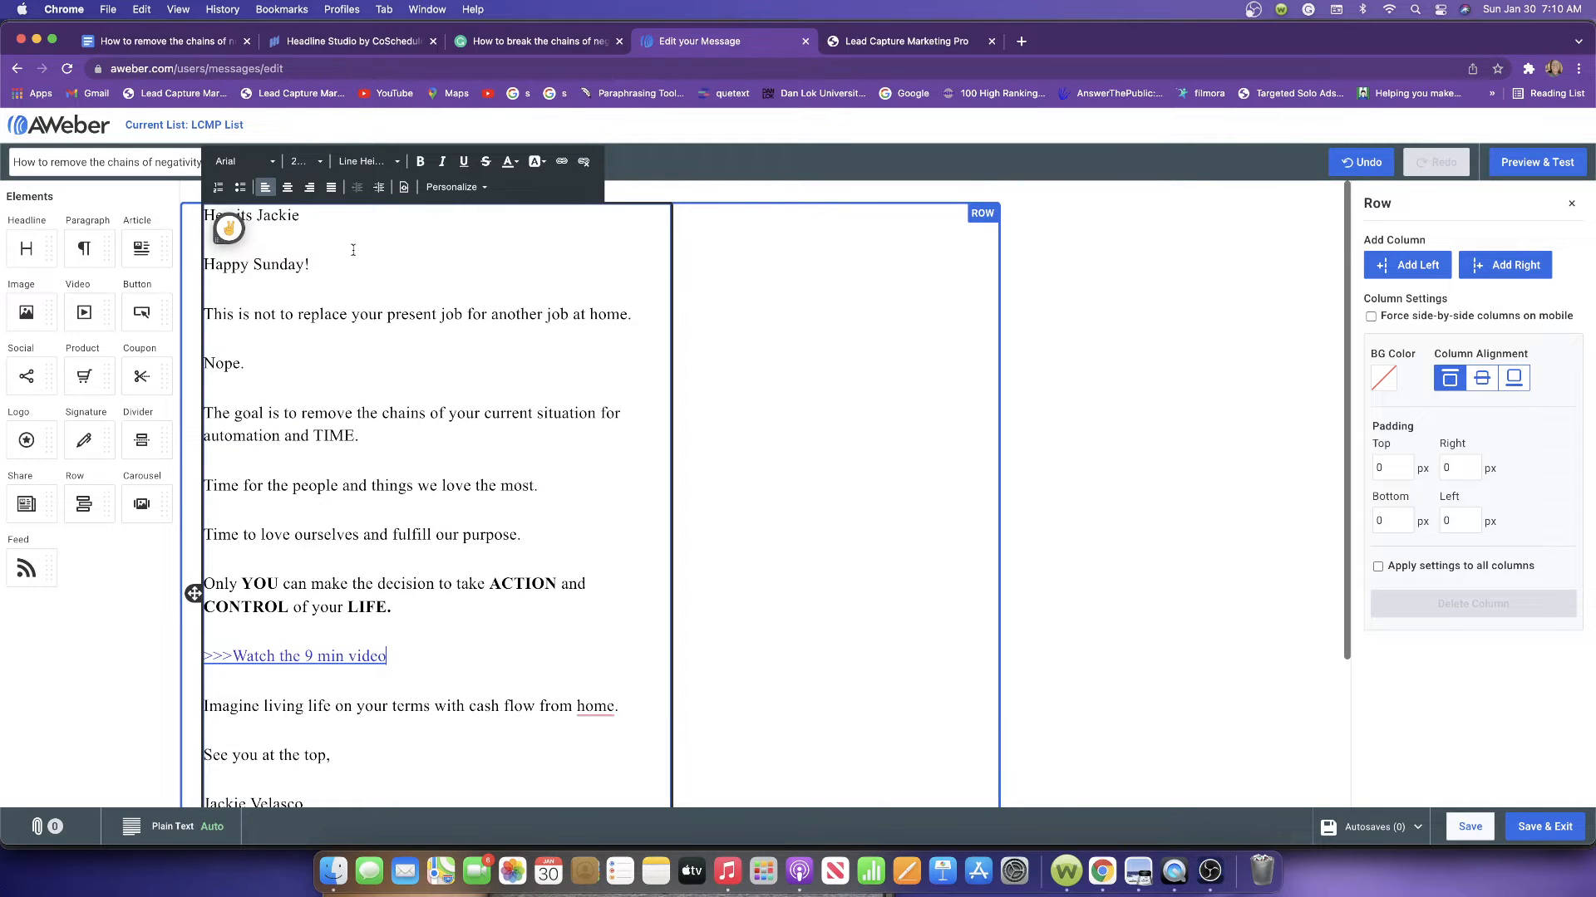
scroll(490, 548, "down", 3)
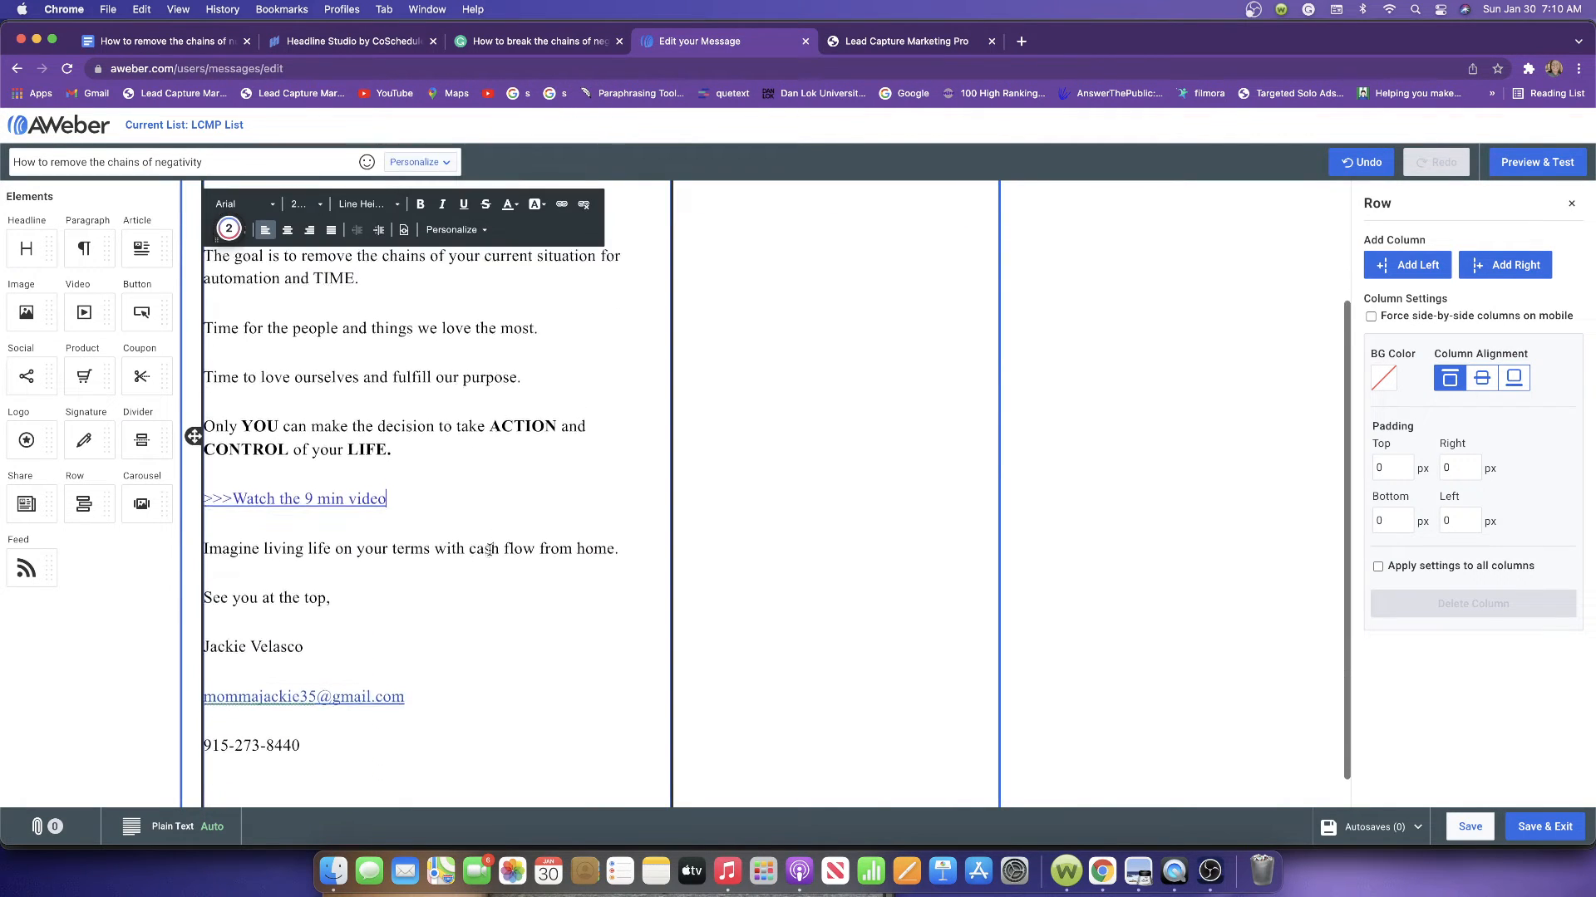
scroll(490, 549, "down", 1)
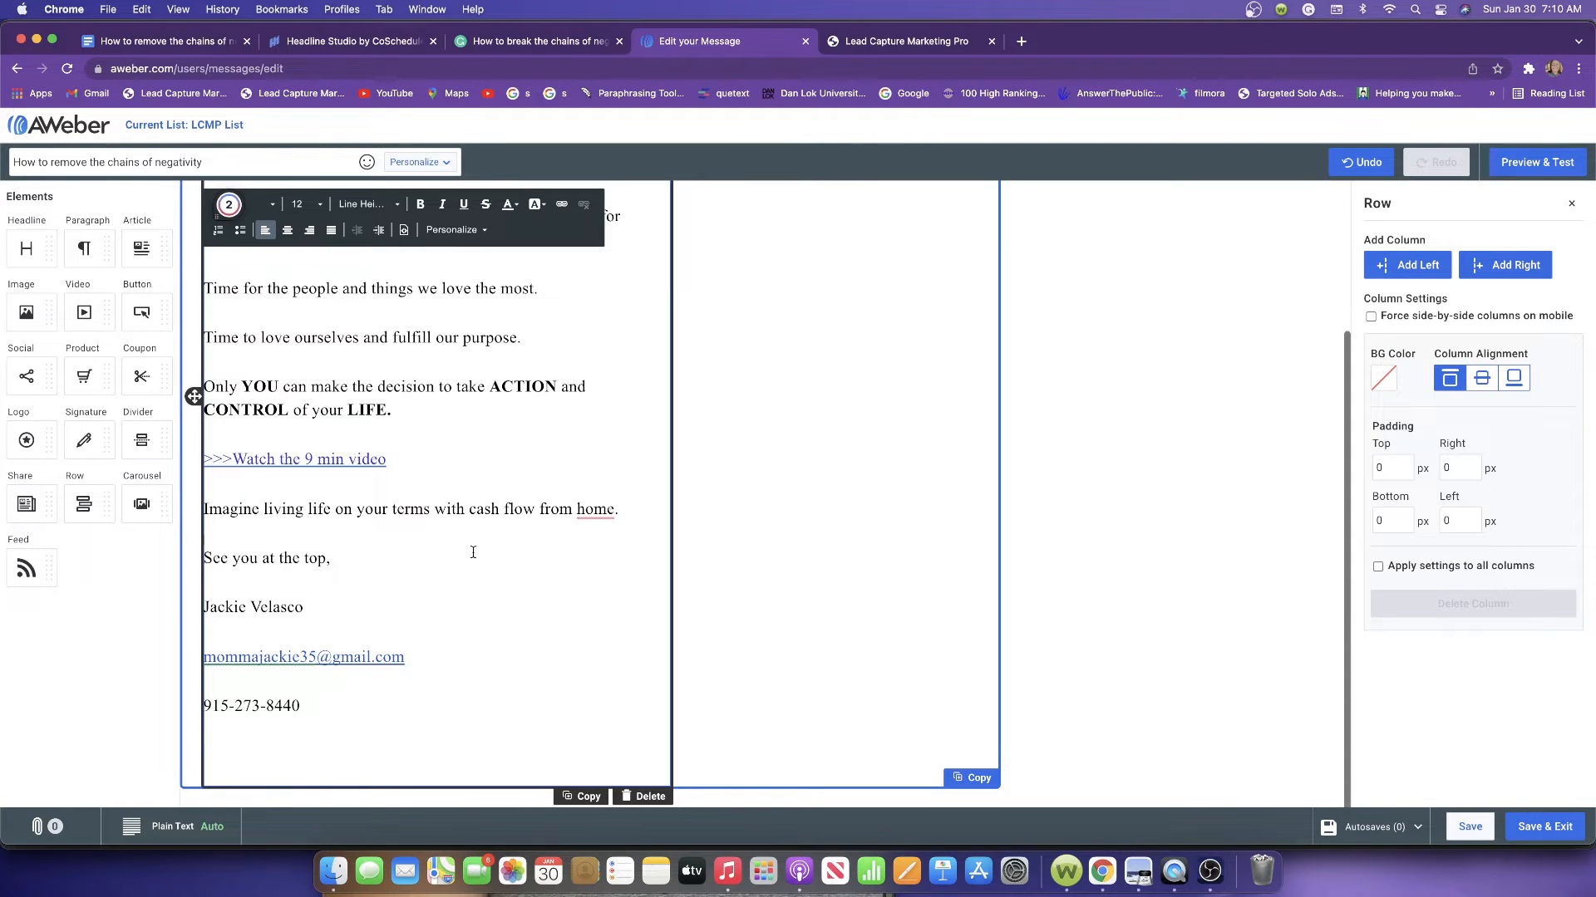
scroll(386, 586, "up", 5)
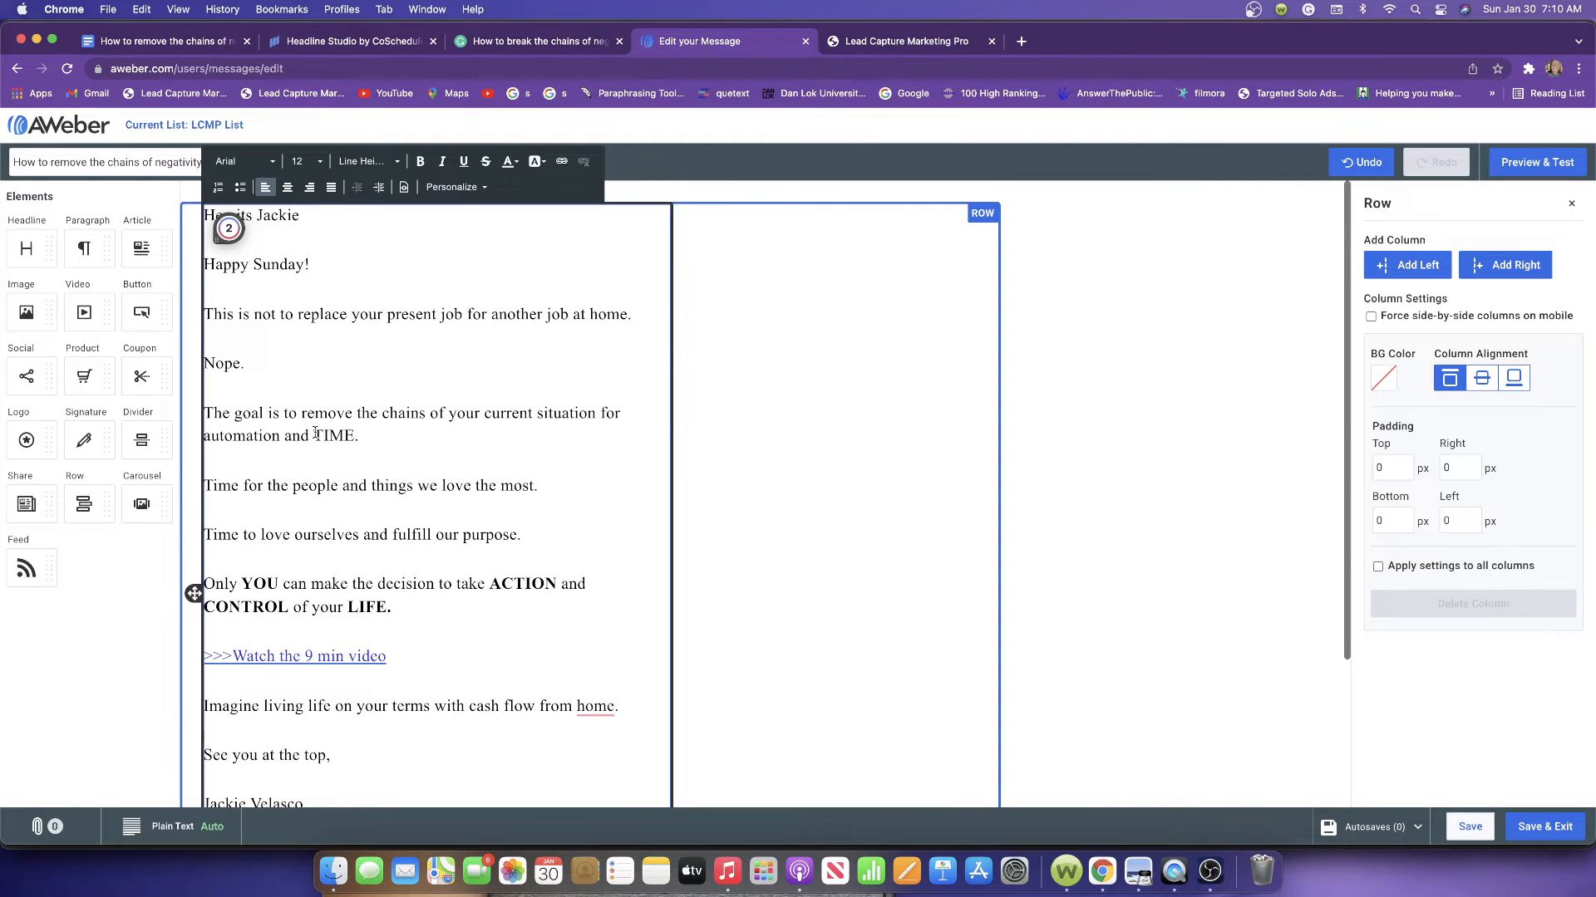
double_click(325, 436)
left_click(421, 163)
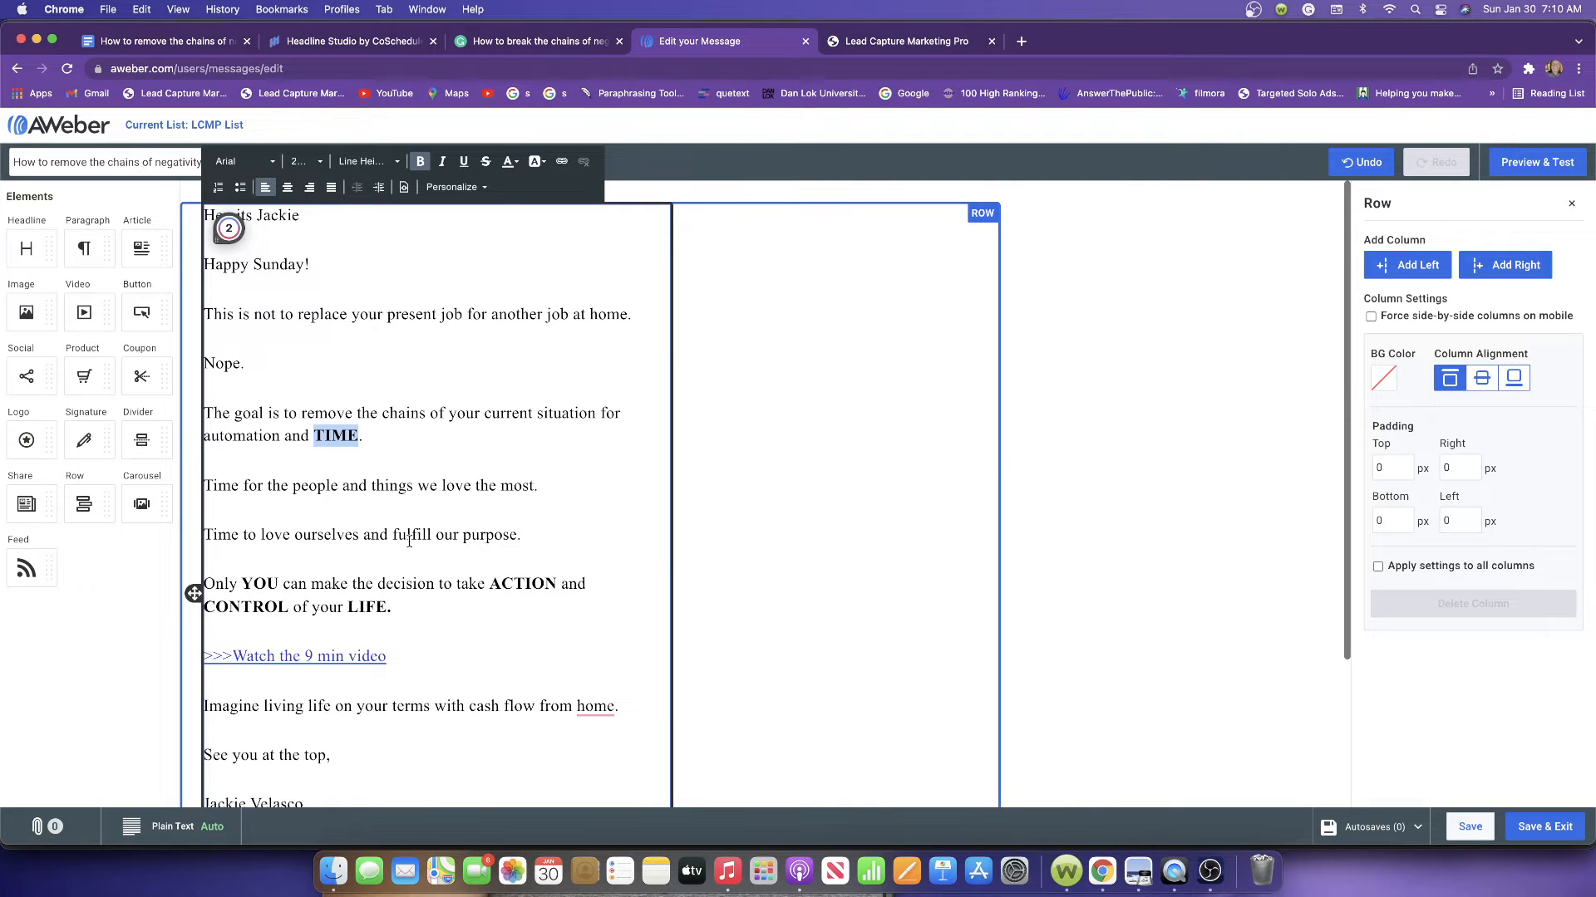
Add an image element below the phone number and fill it with the saved selfie in the grey fleece jacket
scroll(407, 546, "down", 5)
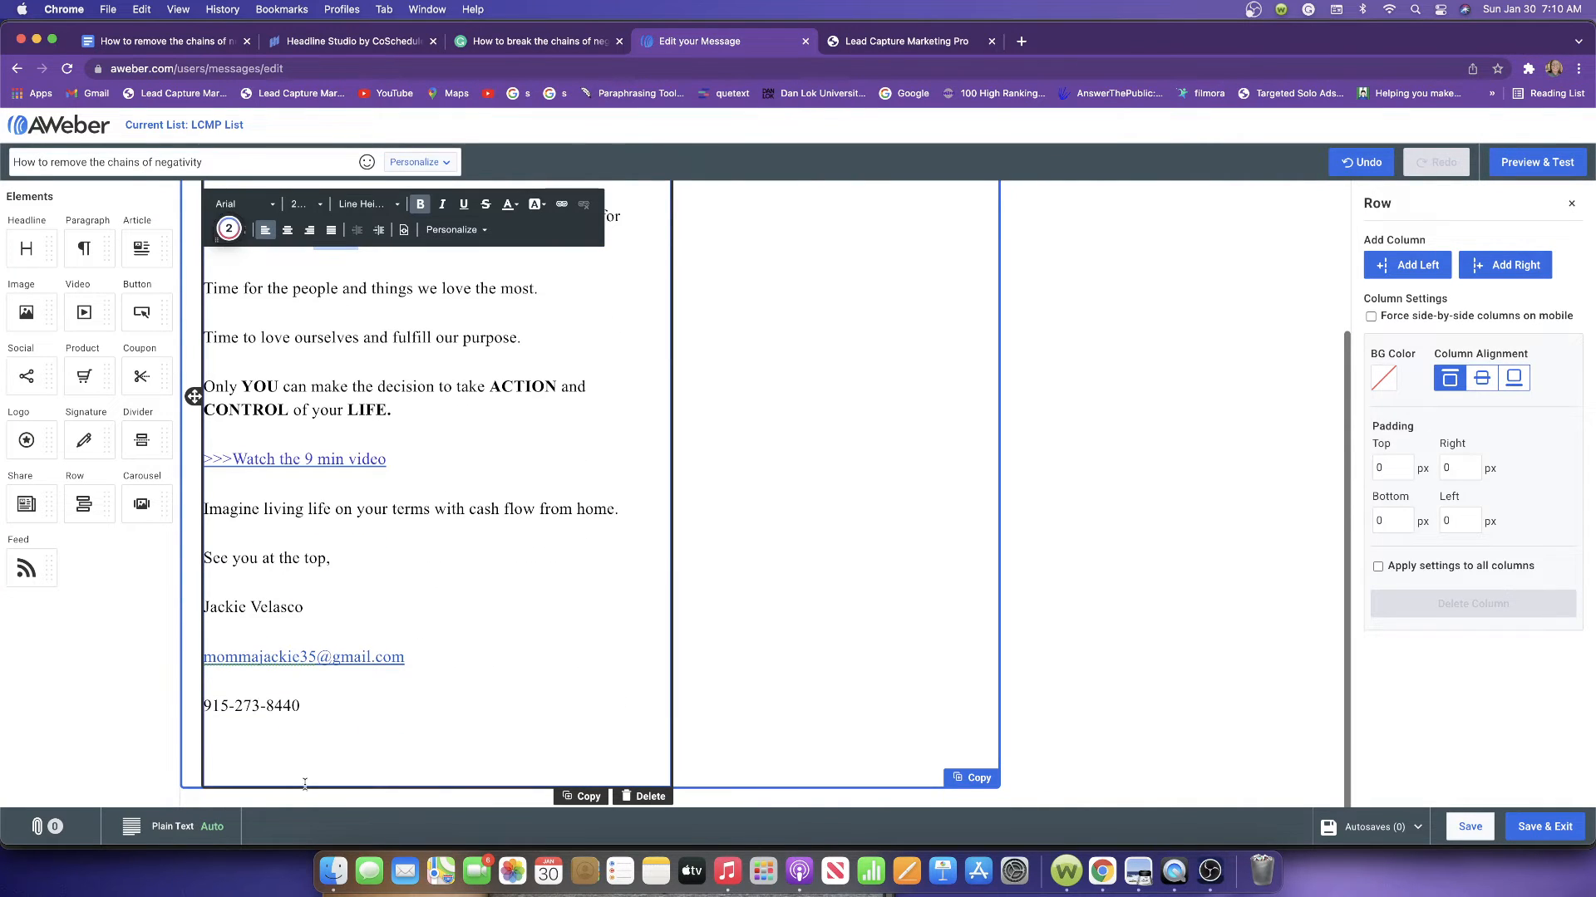
left_click(265, 741)
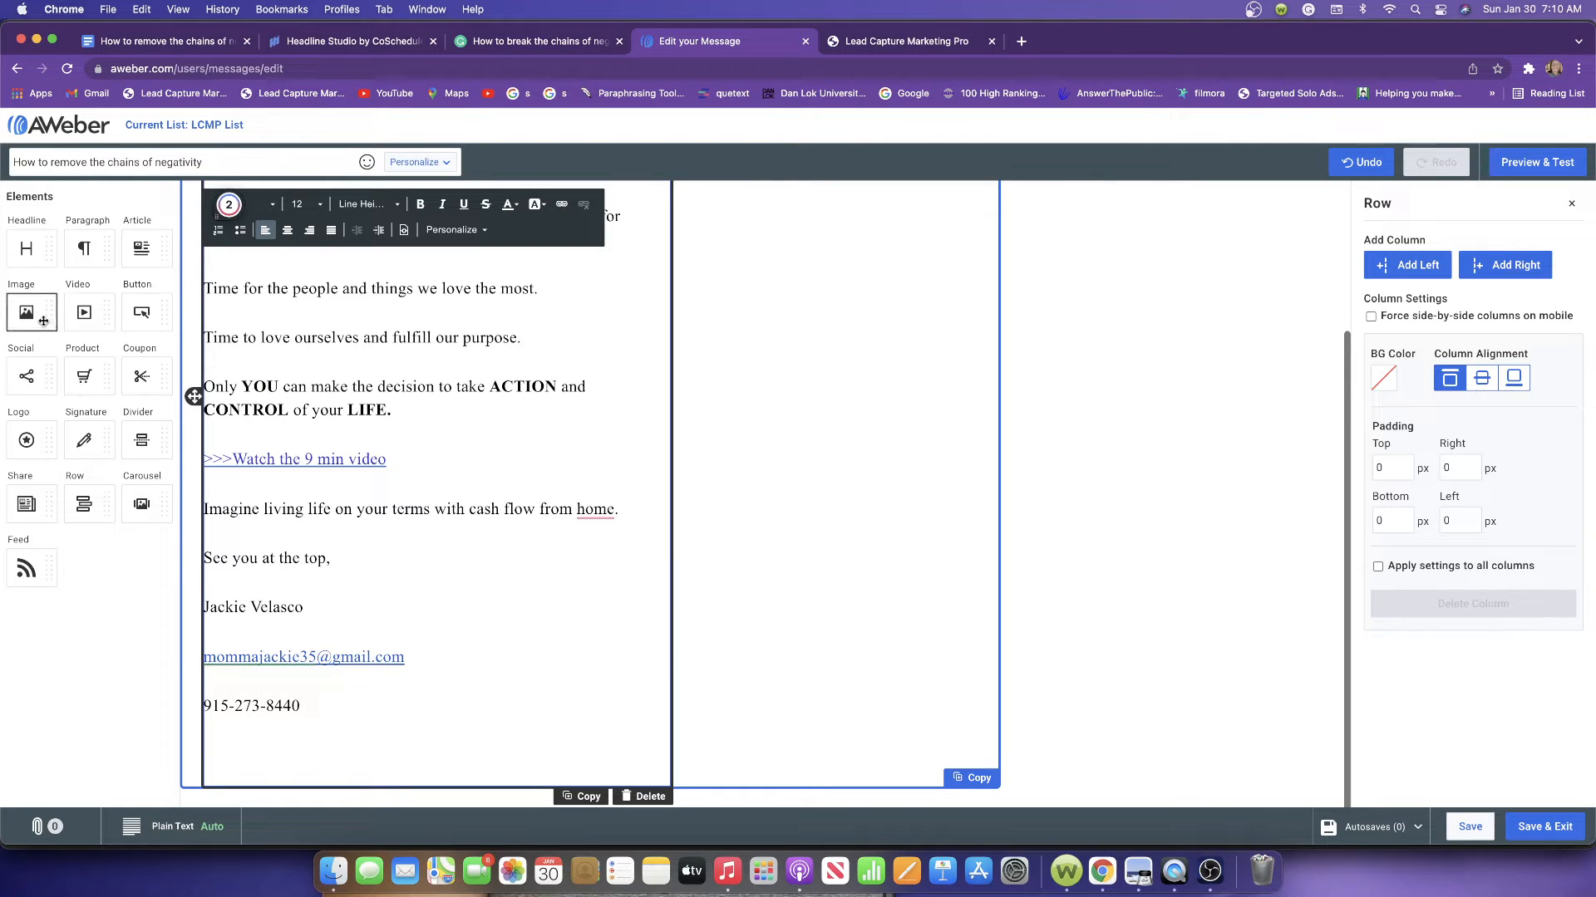
left_click_drag(44, 321, 336, 720)
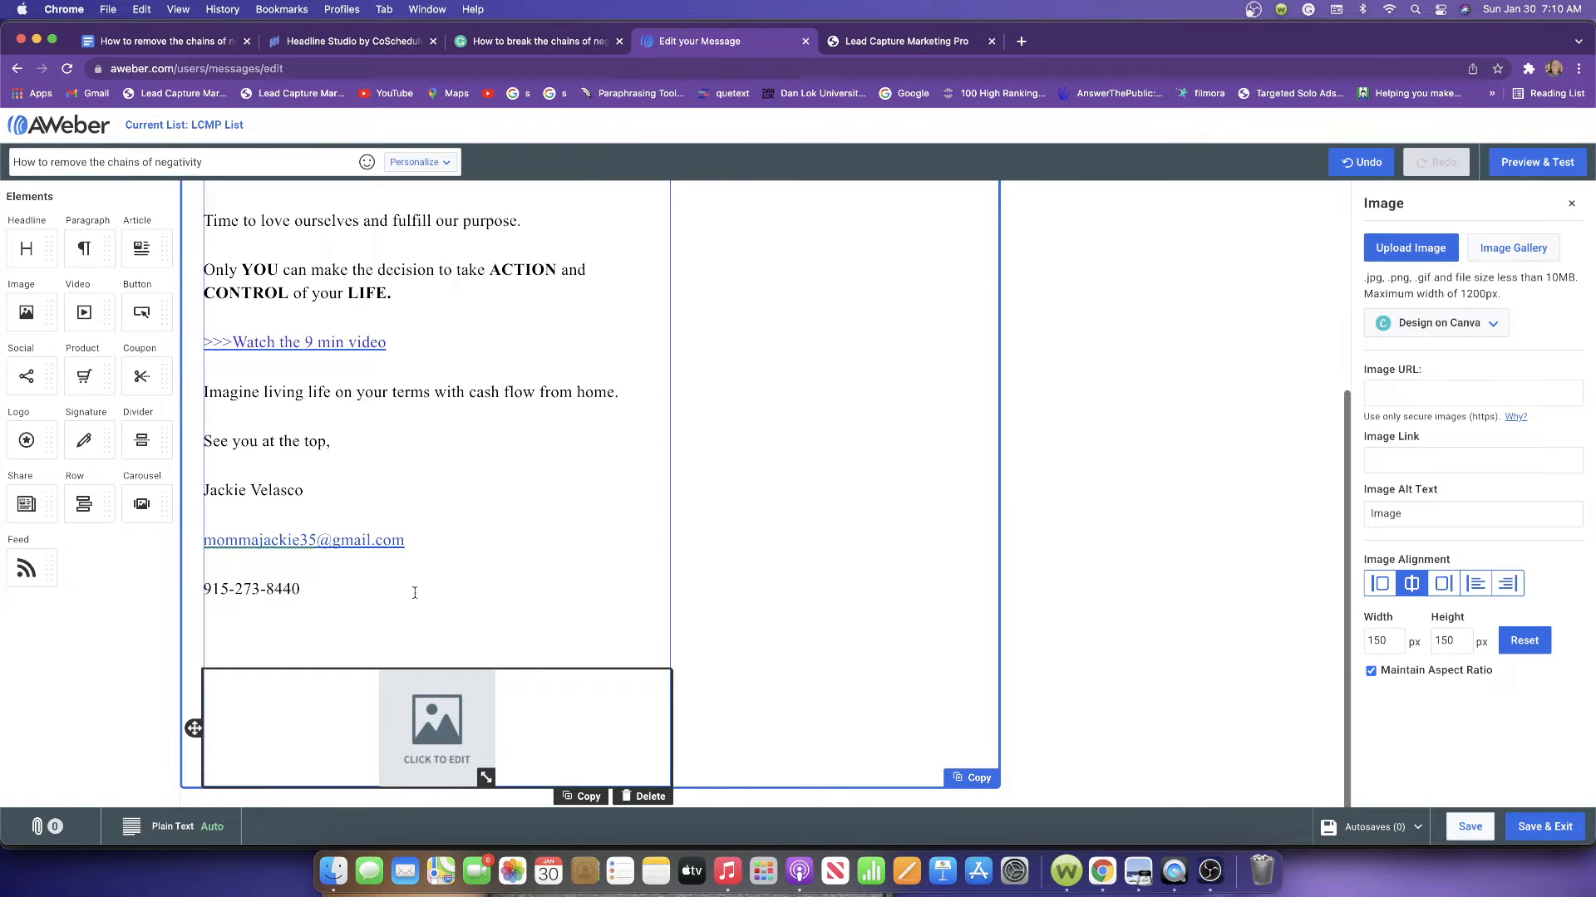
left_click(1514, 262)
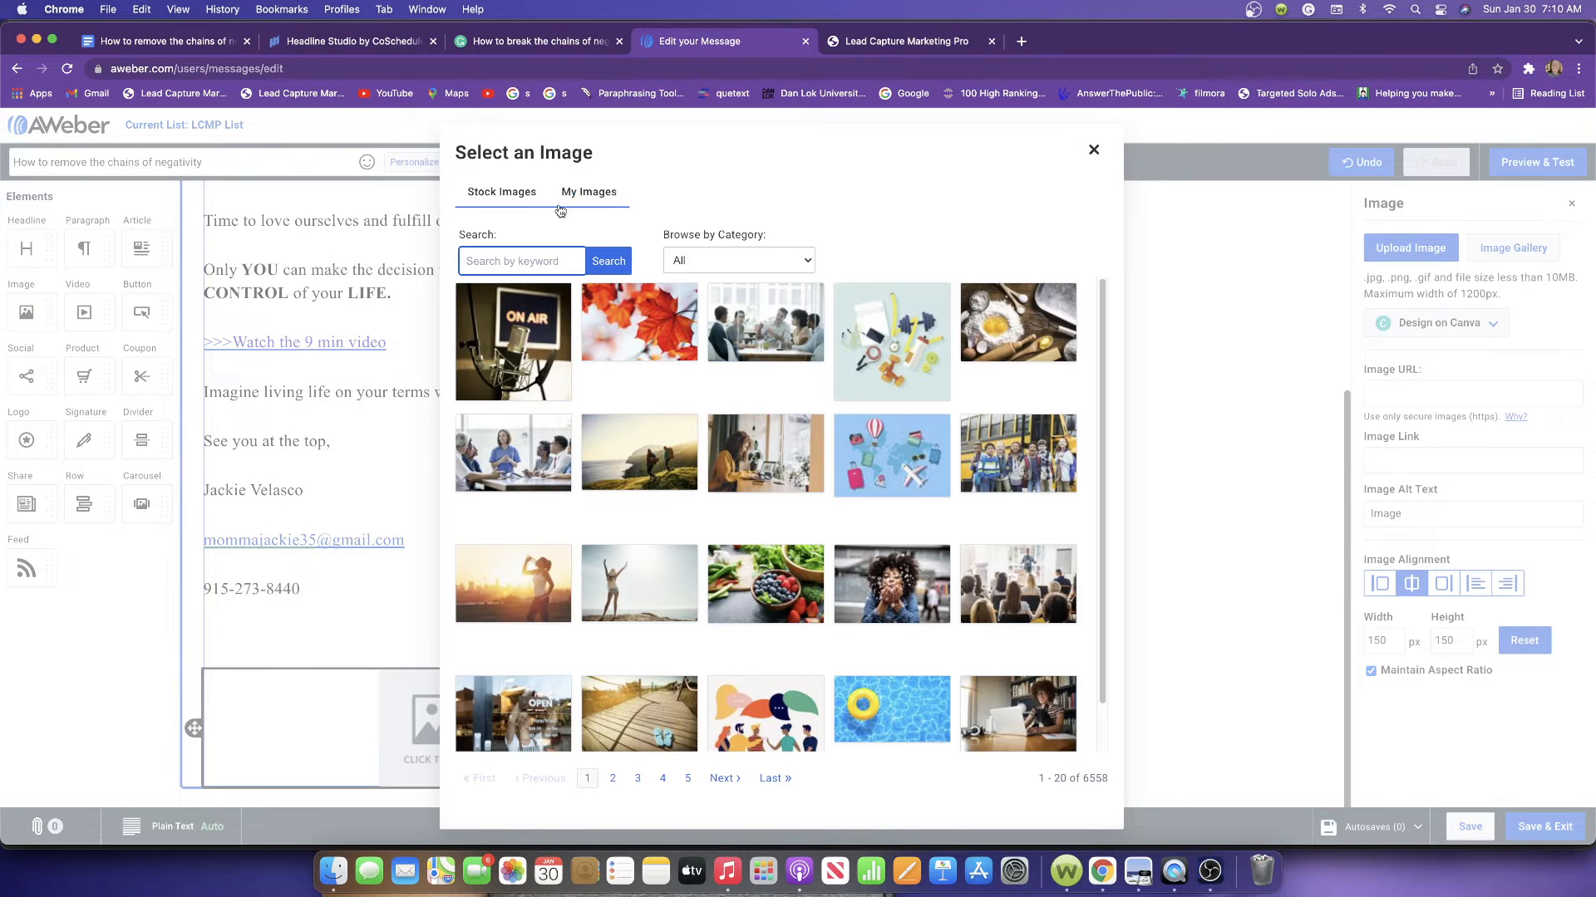
left_click(570, 198)
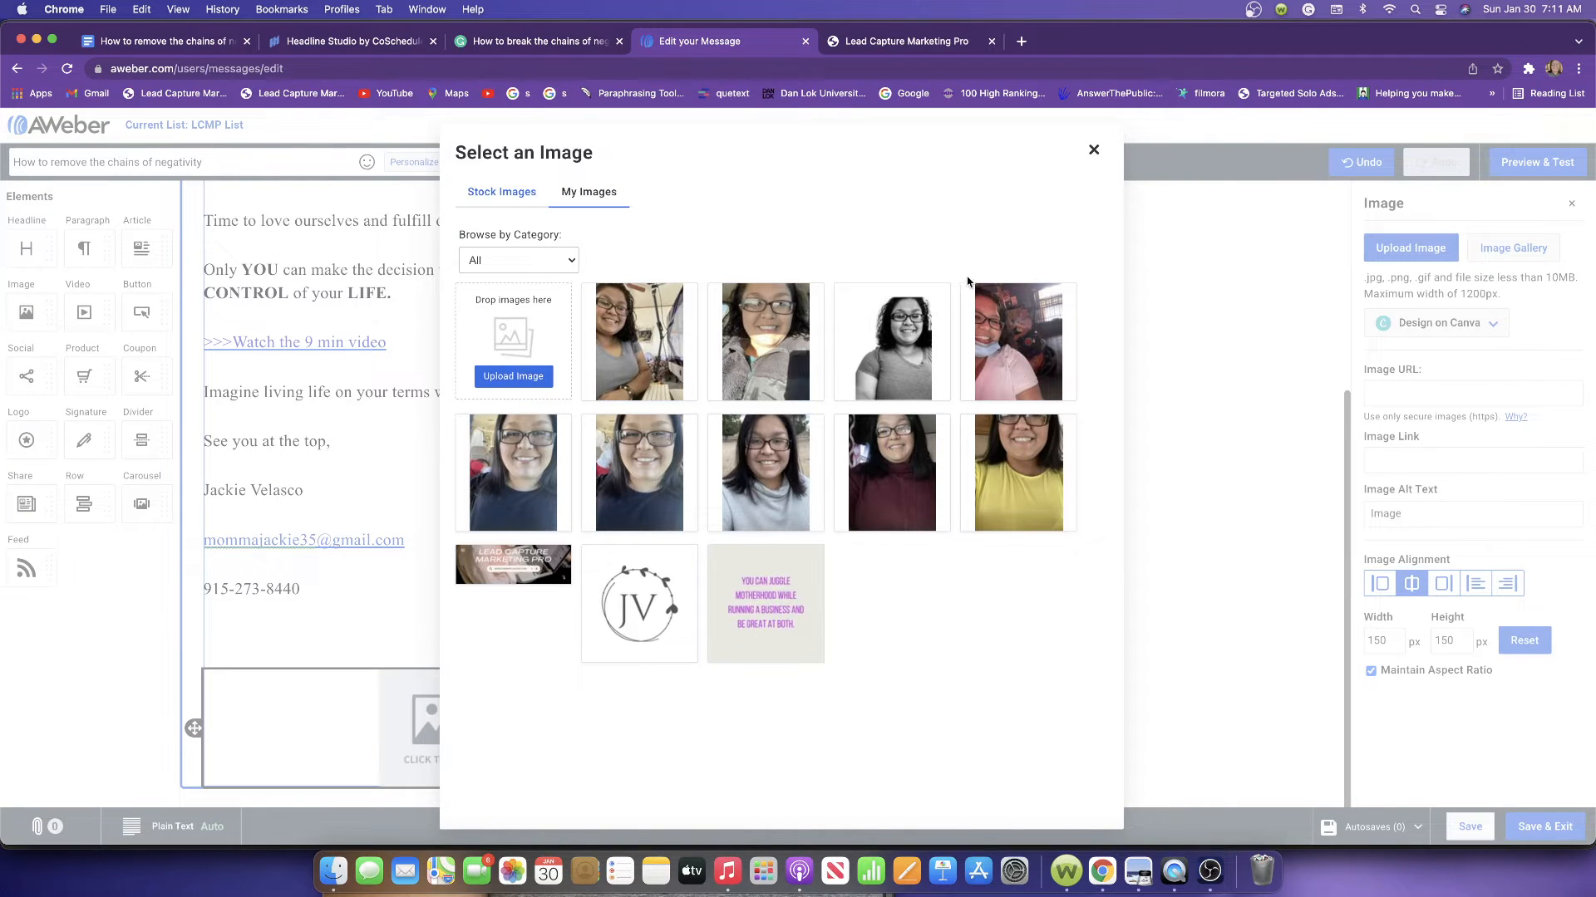
left_click(735, 316)
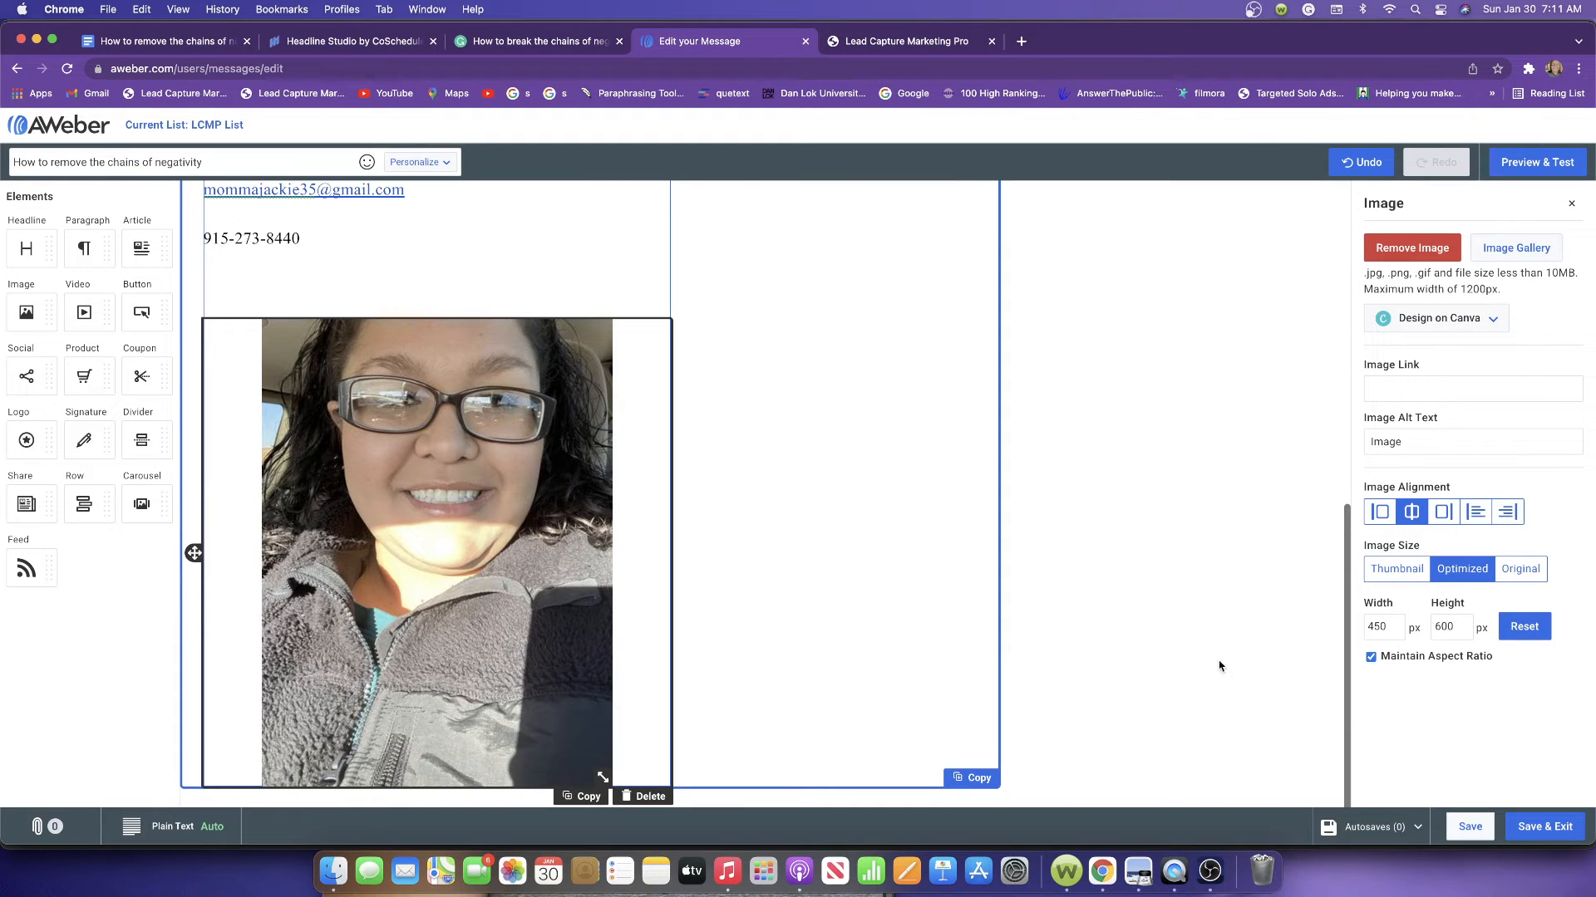
Set the photo to Thumbnail size and align it to the left of the message column
left_click(1410, 574)
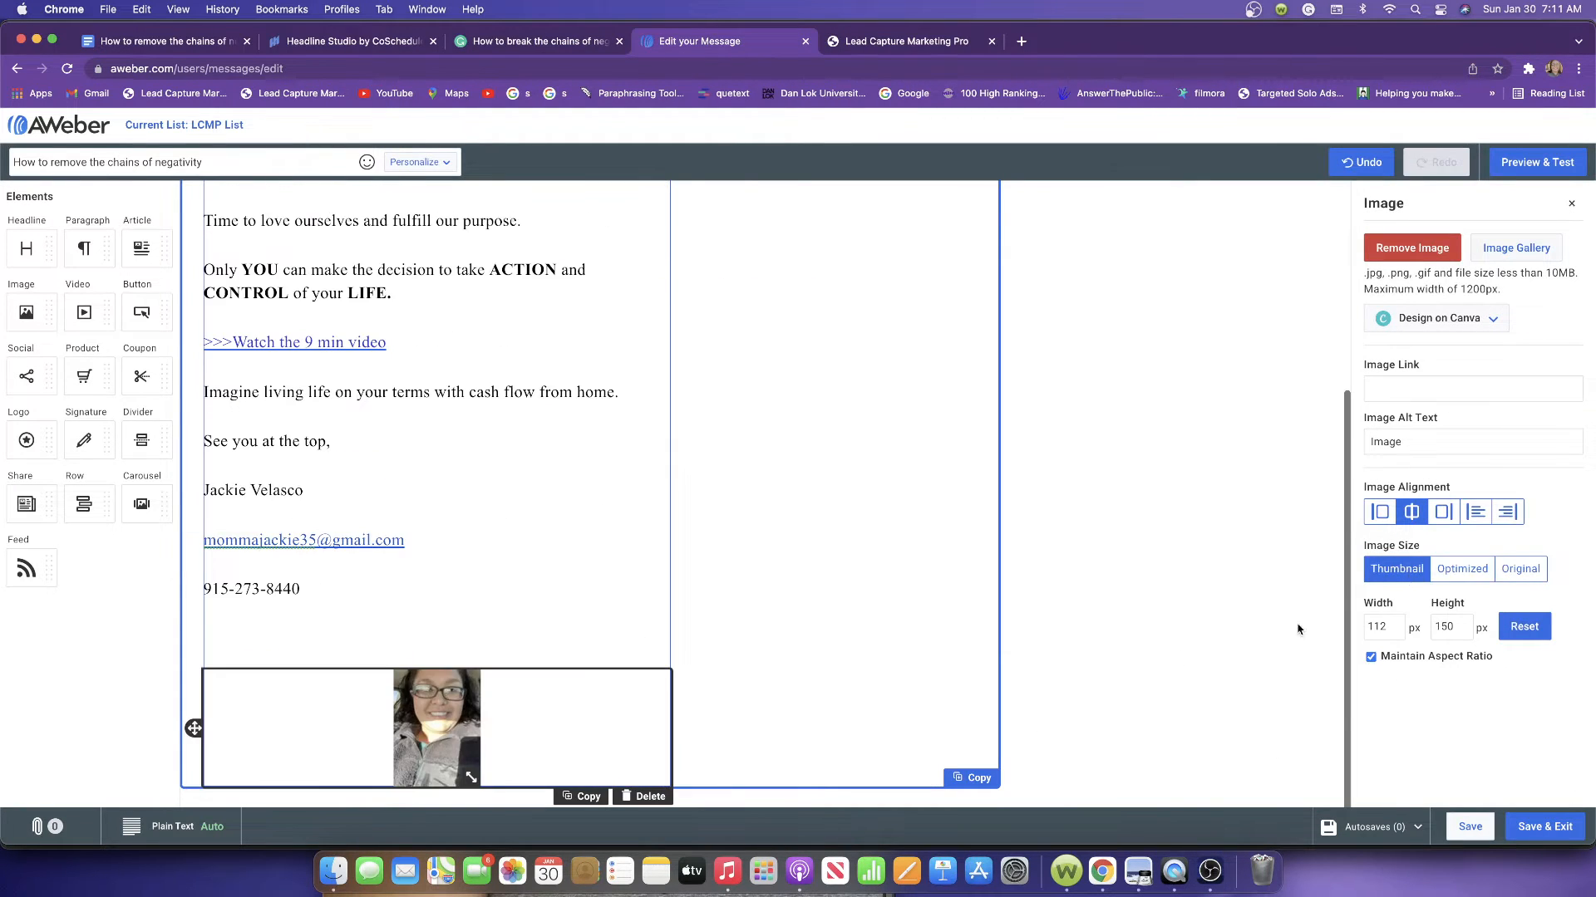
left_click_drag(464, 739, 274, 738)
left_click(1378, 508)
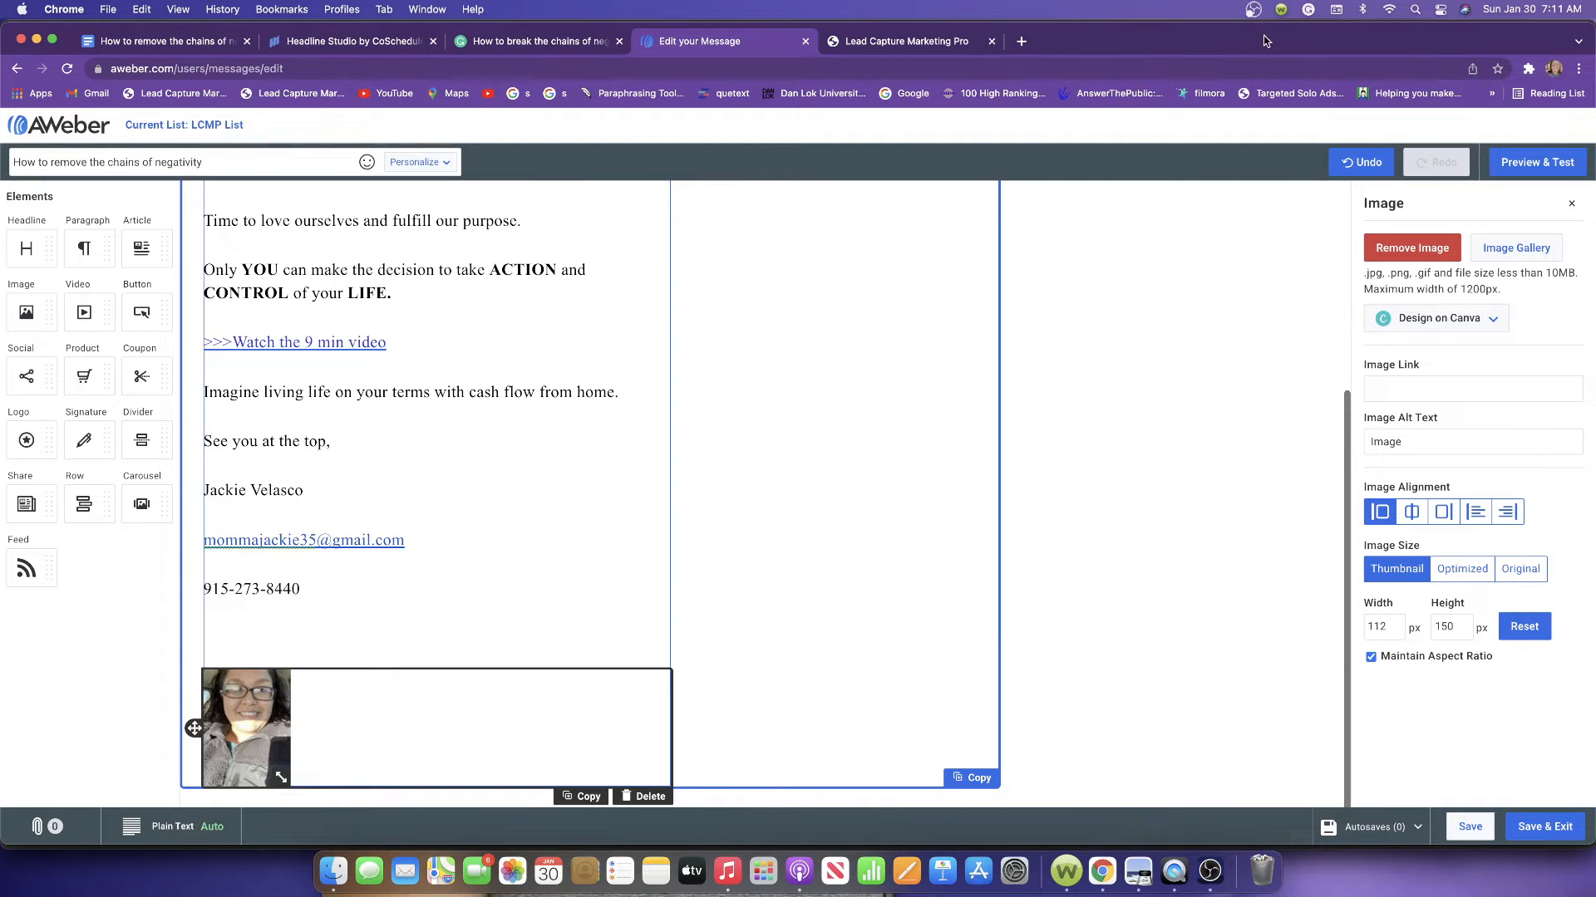
Link the photo to the referral link copied from the Lead Capture Marketing Pro affiliate page, and save the AWeber message
left_click(932, 47)
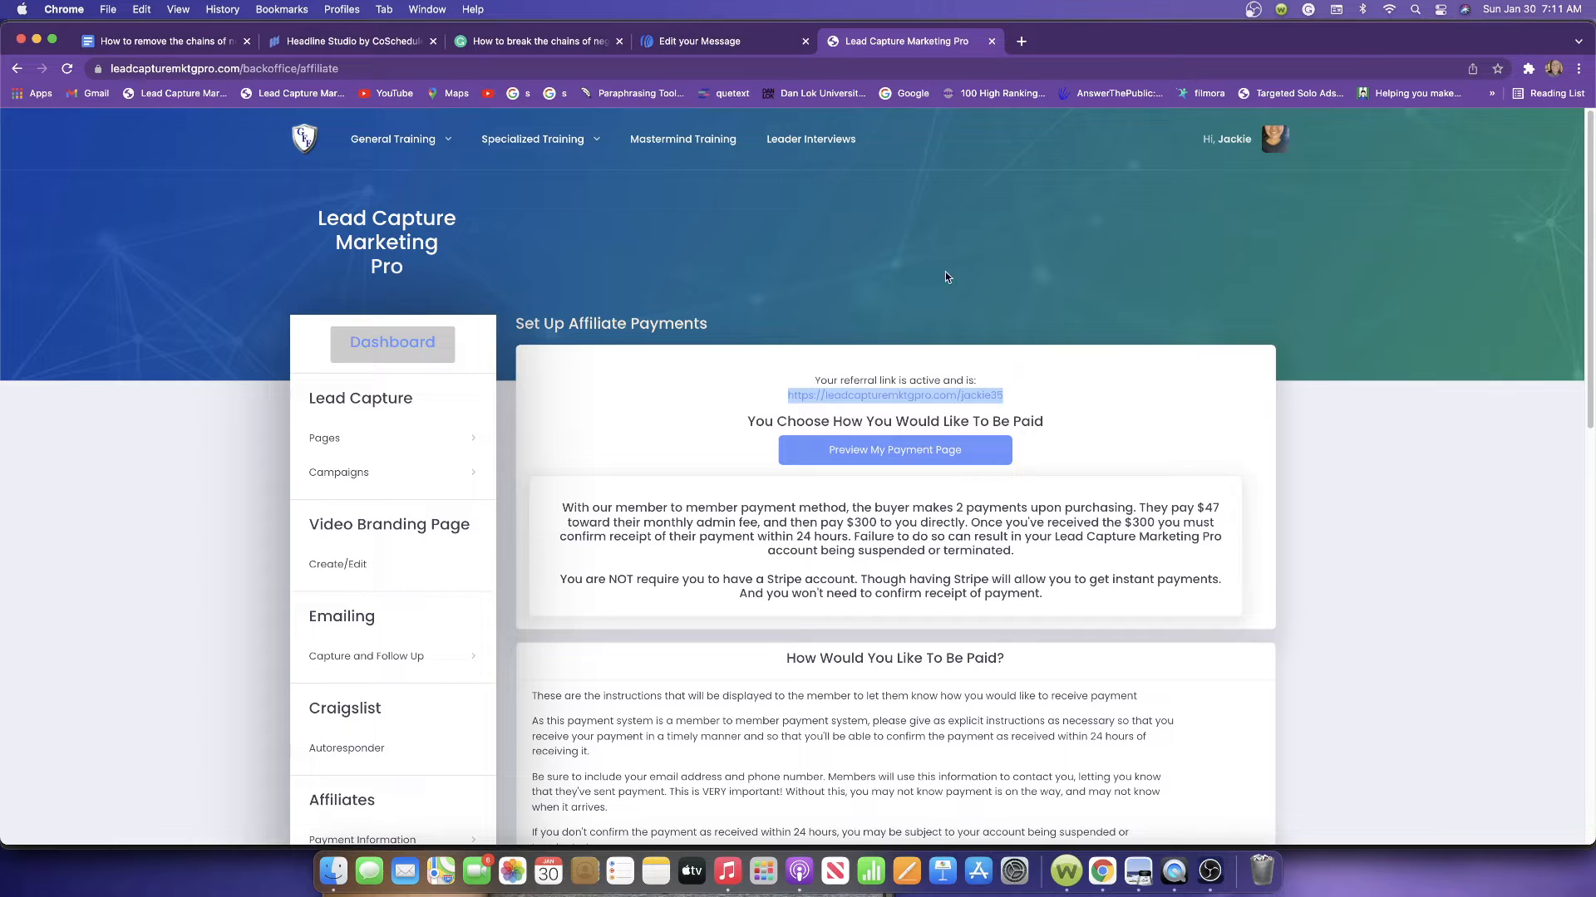
right_click(908, 397)
left_click(996, 532)
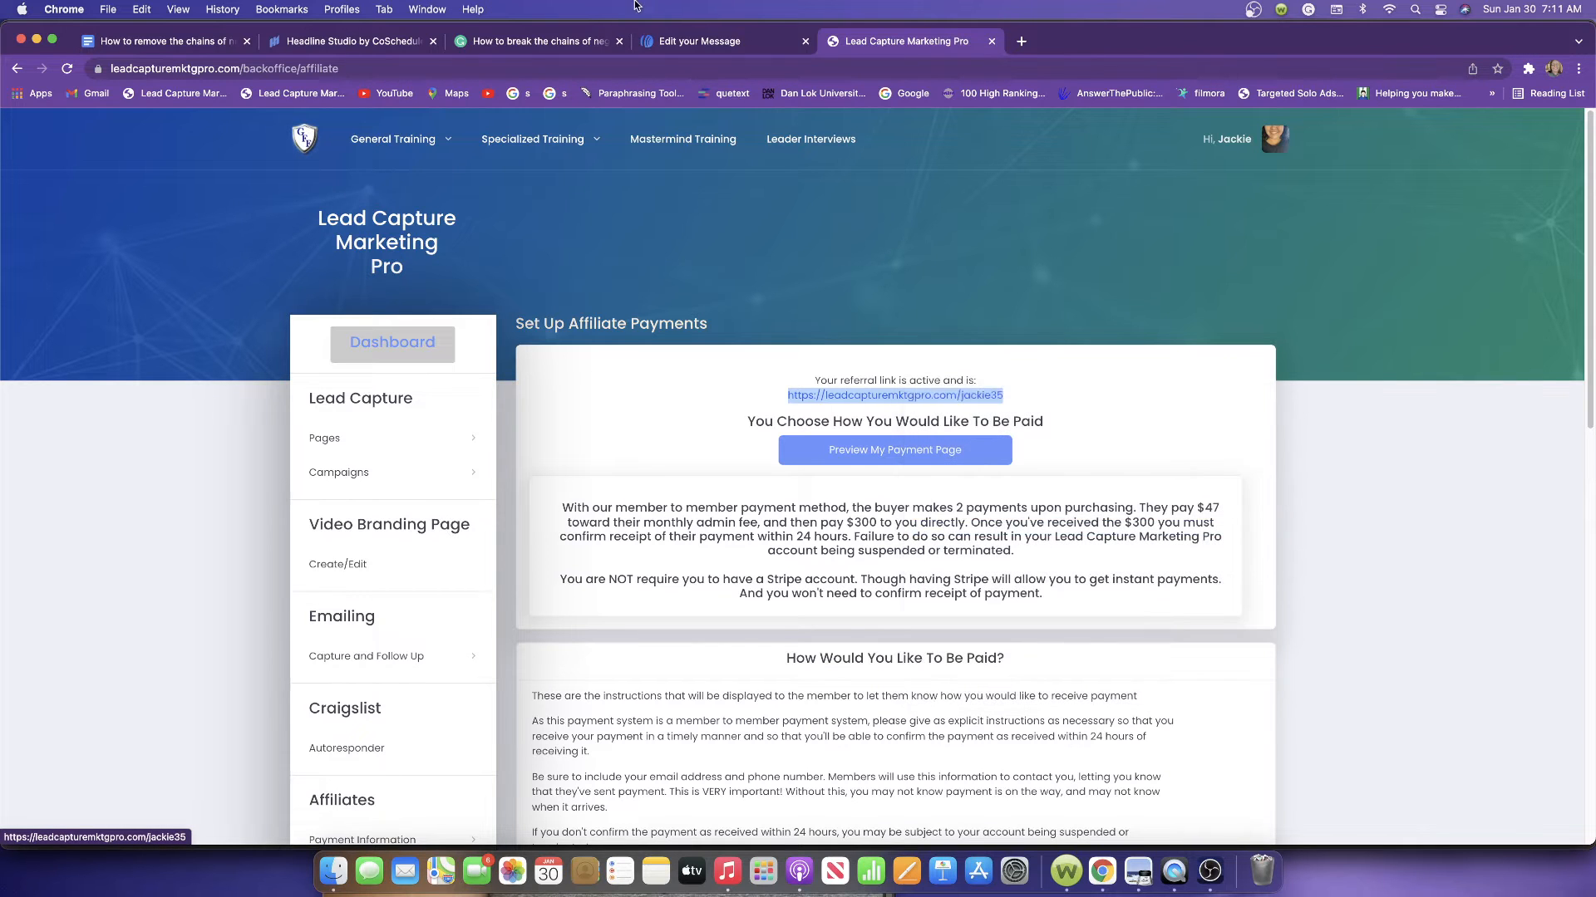
left_click(690, 62)
left_click(696, 47)
left_click(1417, 391)
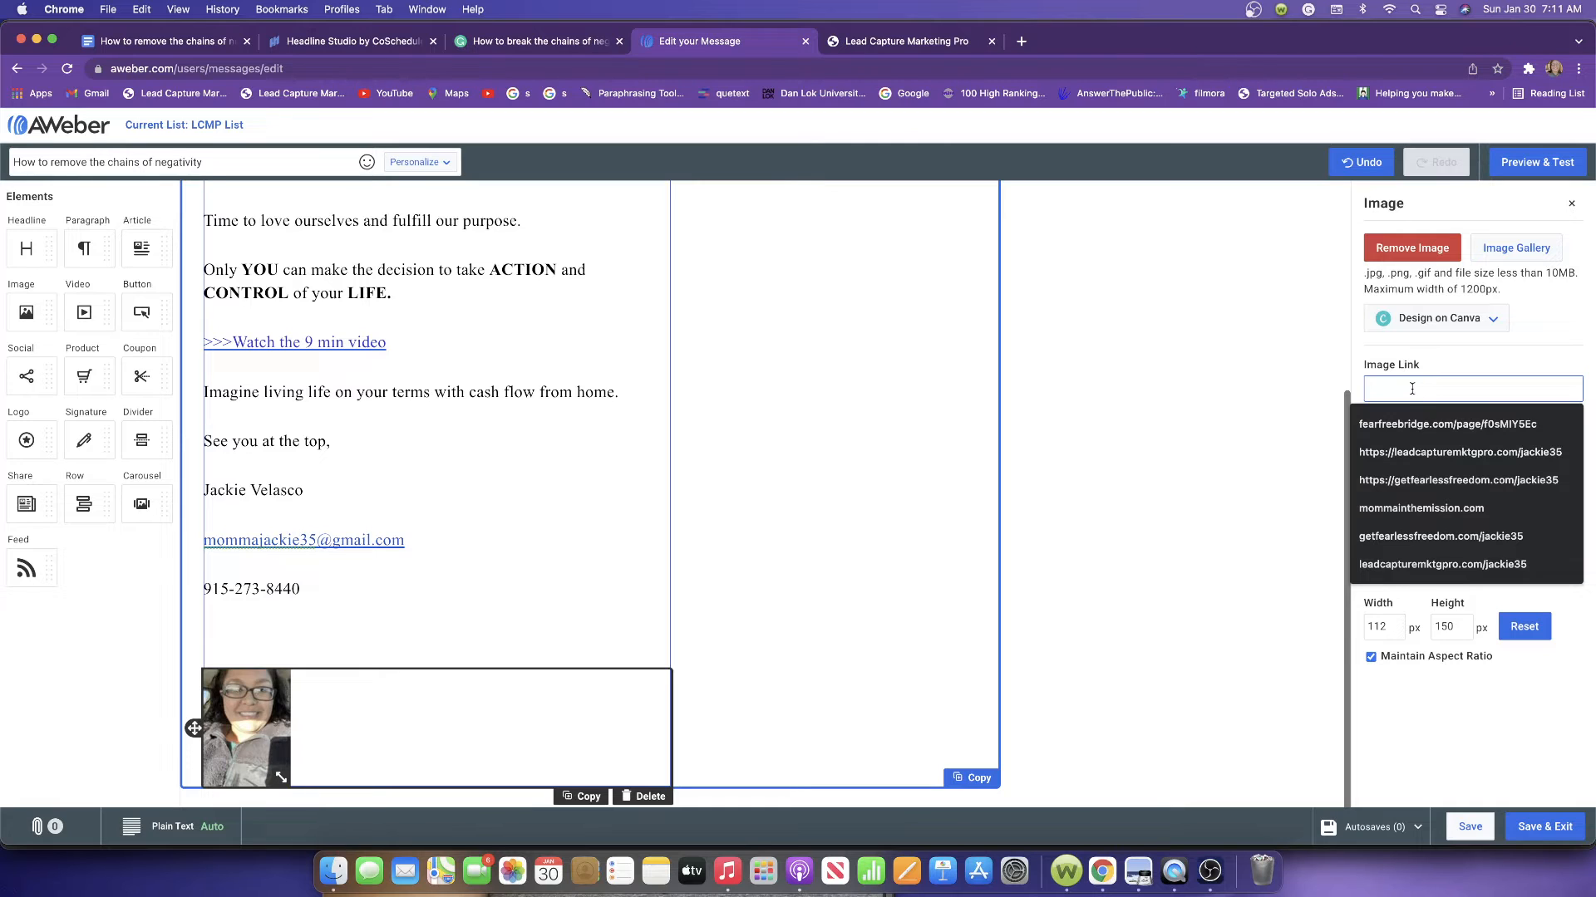
right_click(1412, 389)
left_click(1265, 502)
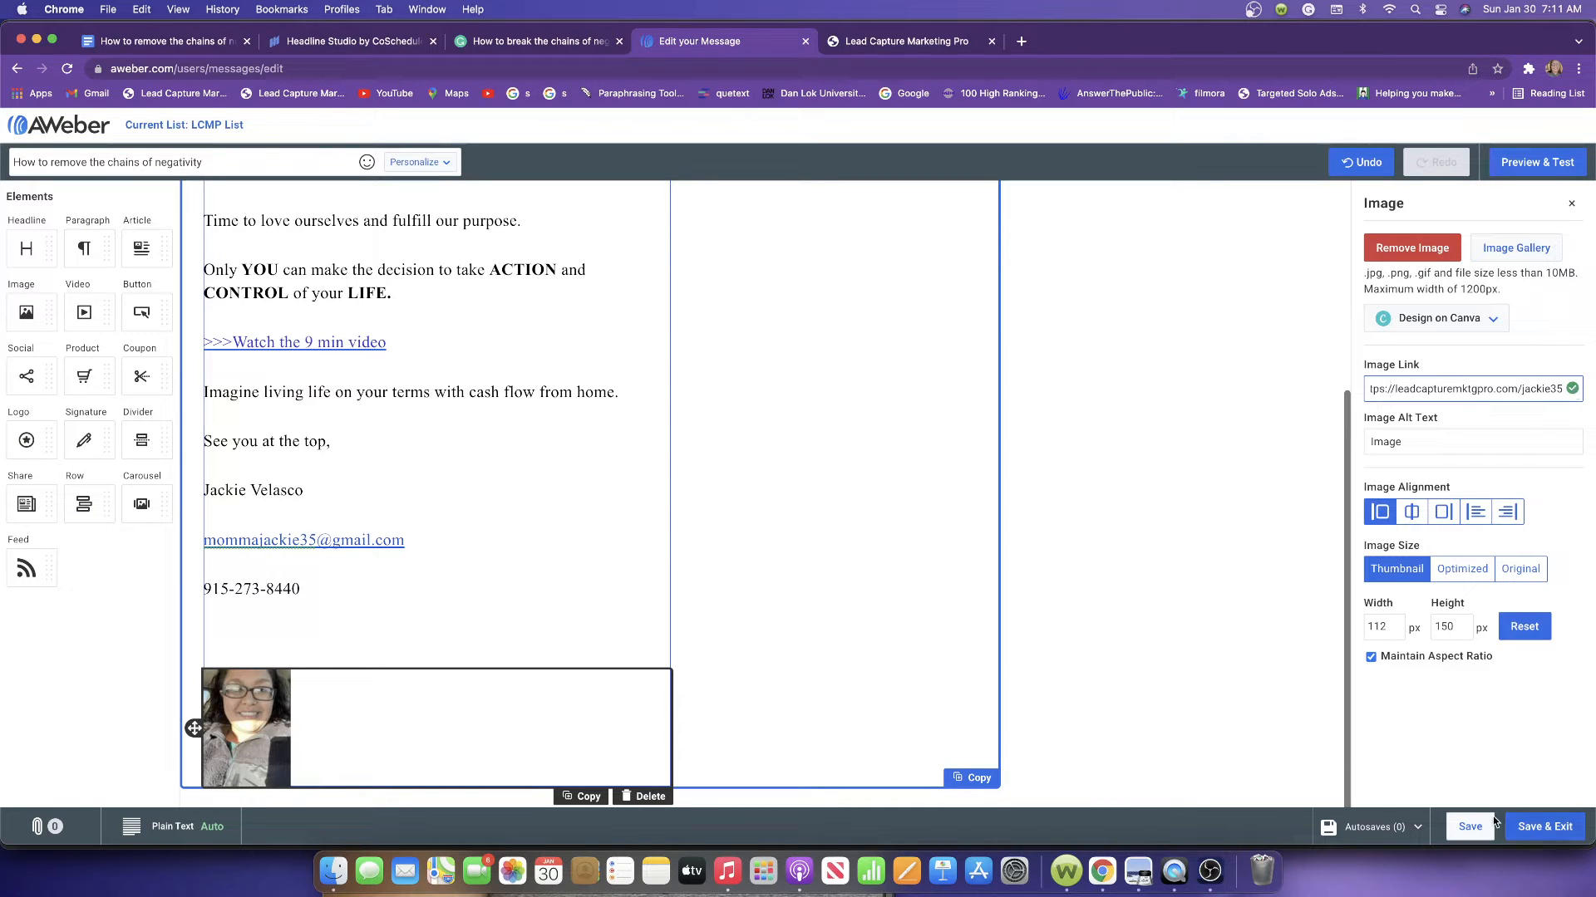
left_click(1468, 826)
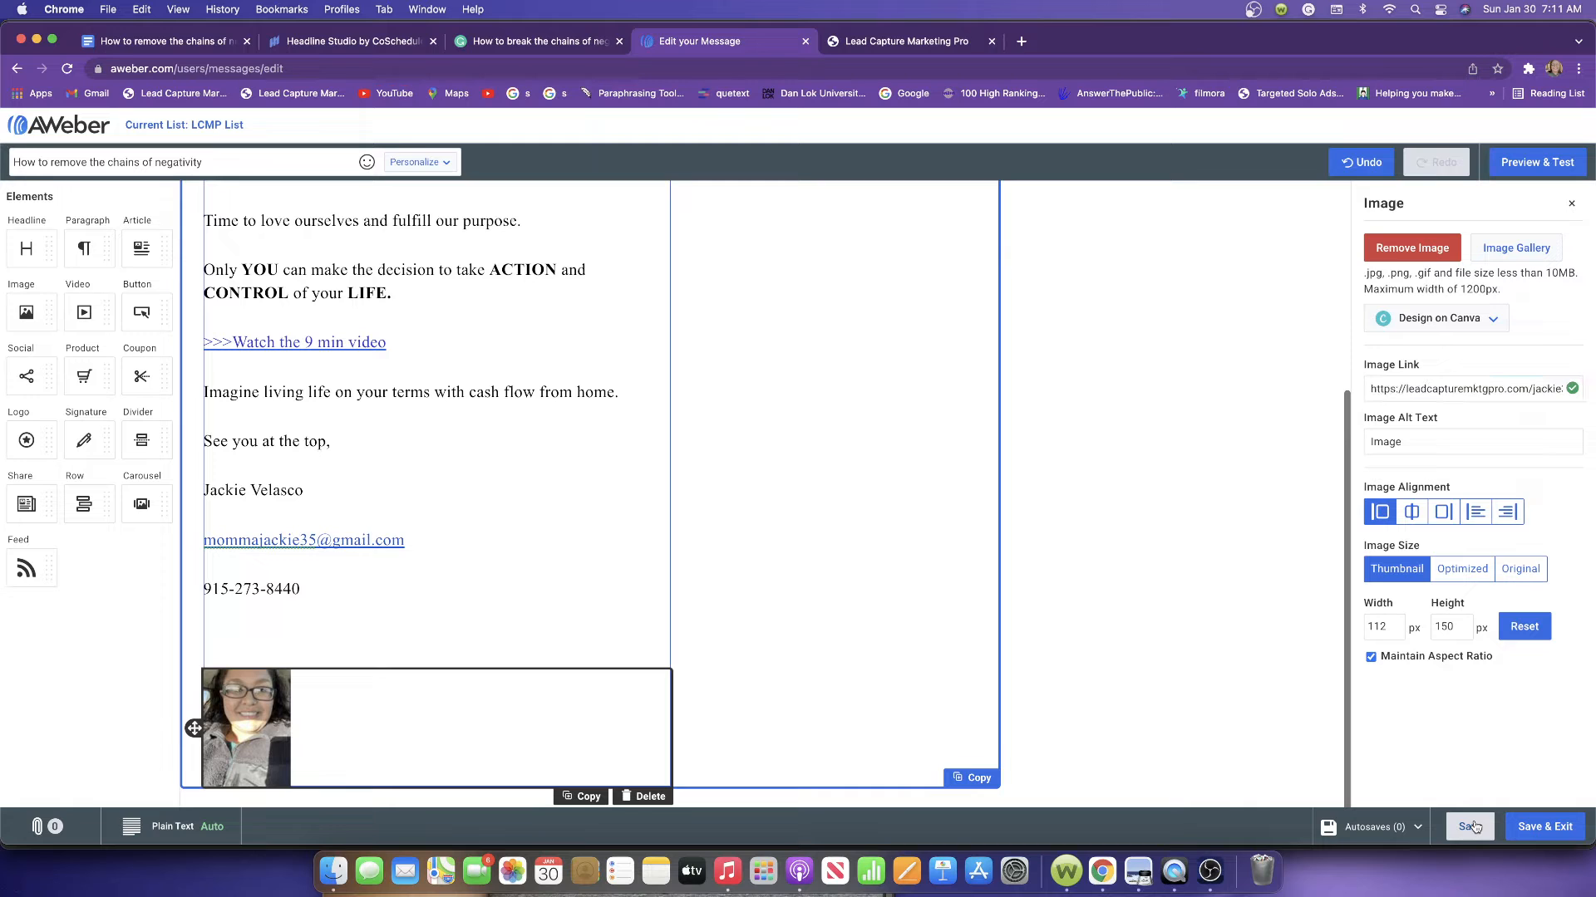
Review the message body from the greeting down to the linked photo, and save the message again
scroll(449, 395, "up", 4)
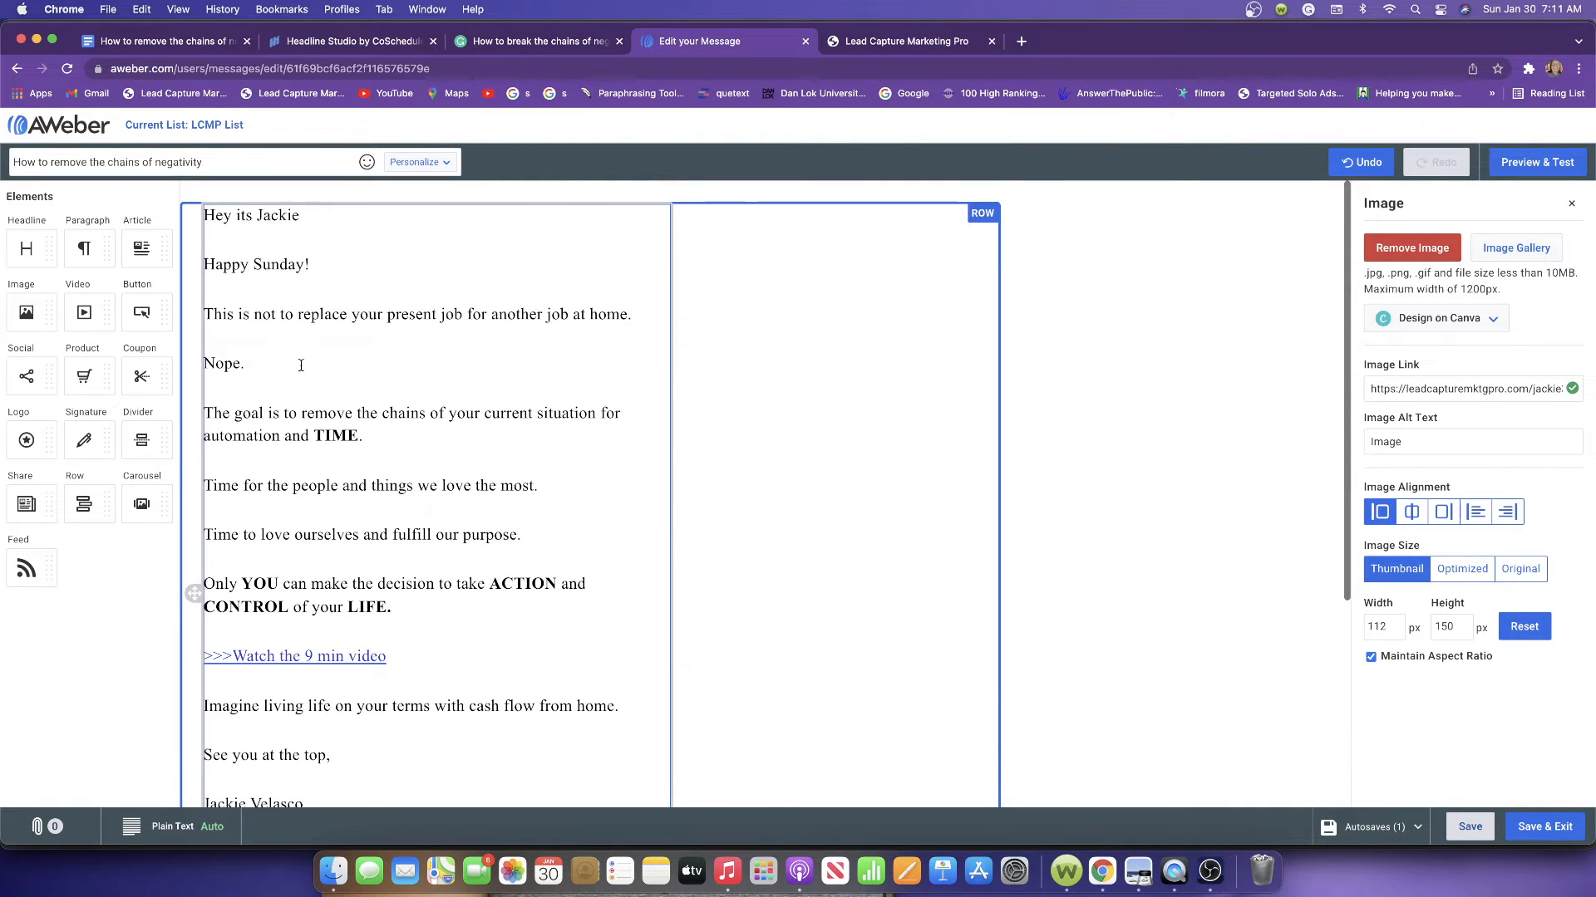
scroll(301, 366, "down", 3)
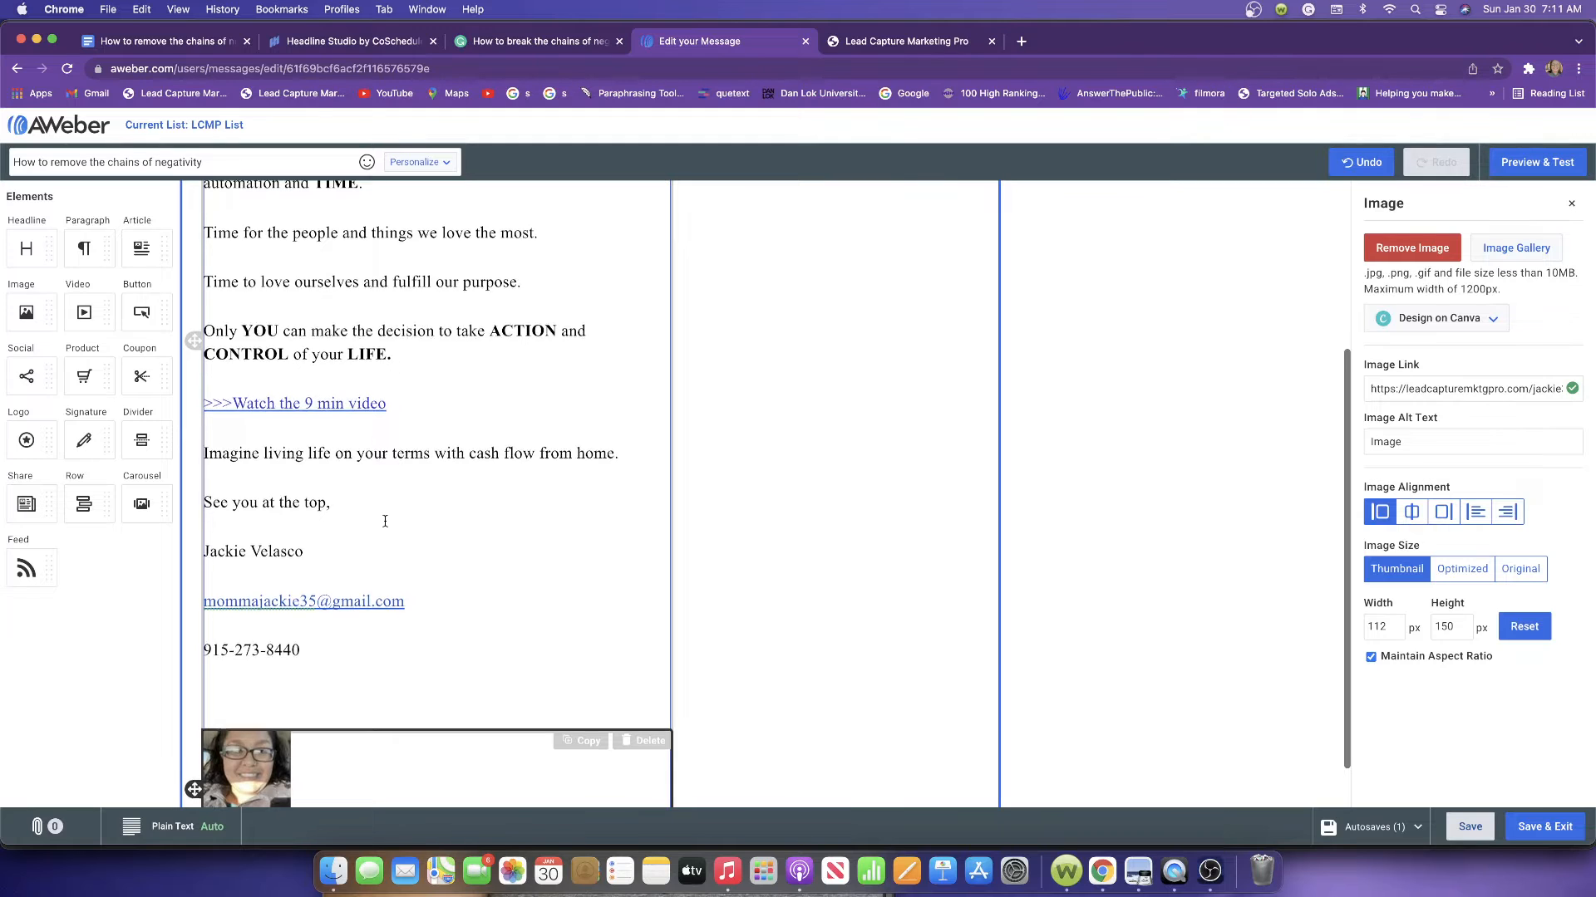
scroll(415, 349, "down", 1)
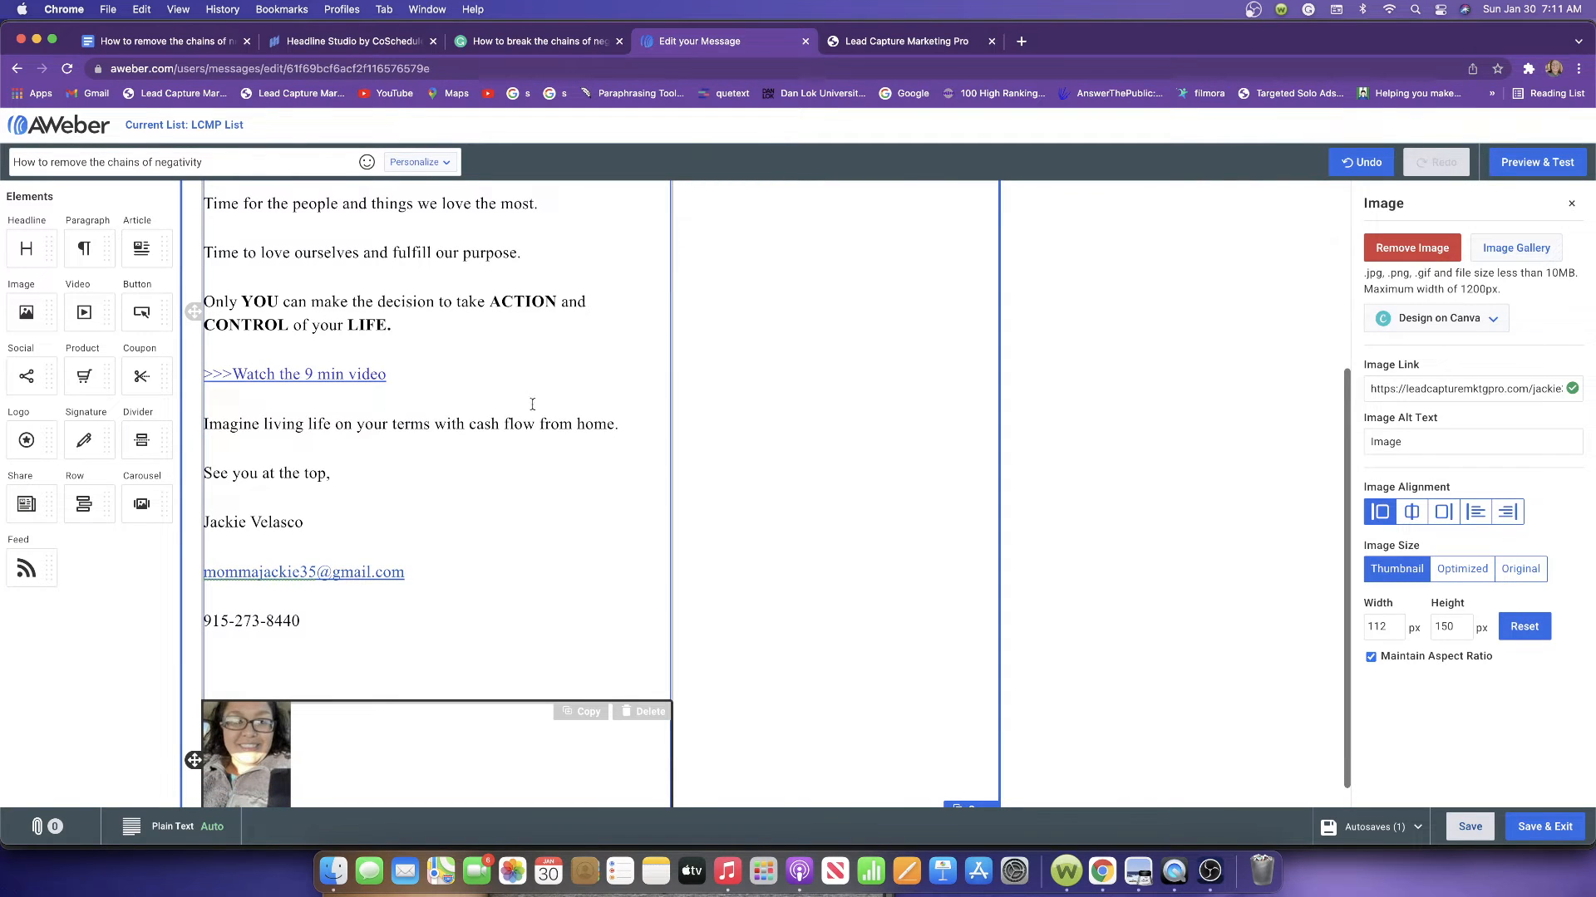
scroll(573, 640, "down", 1)
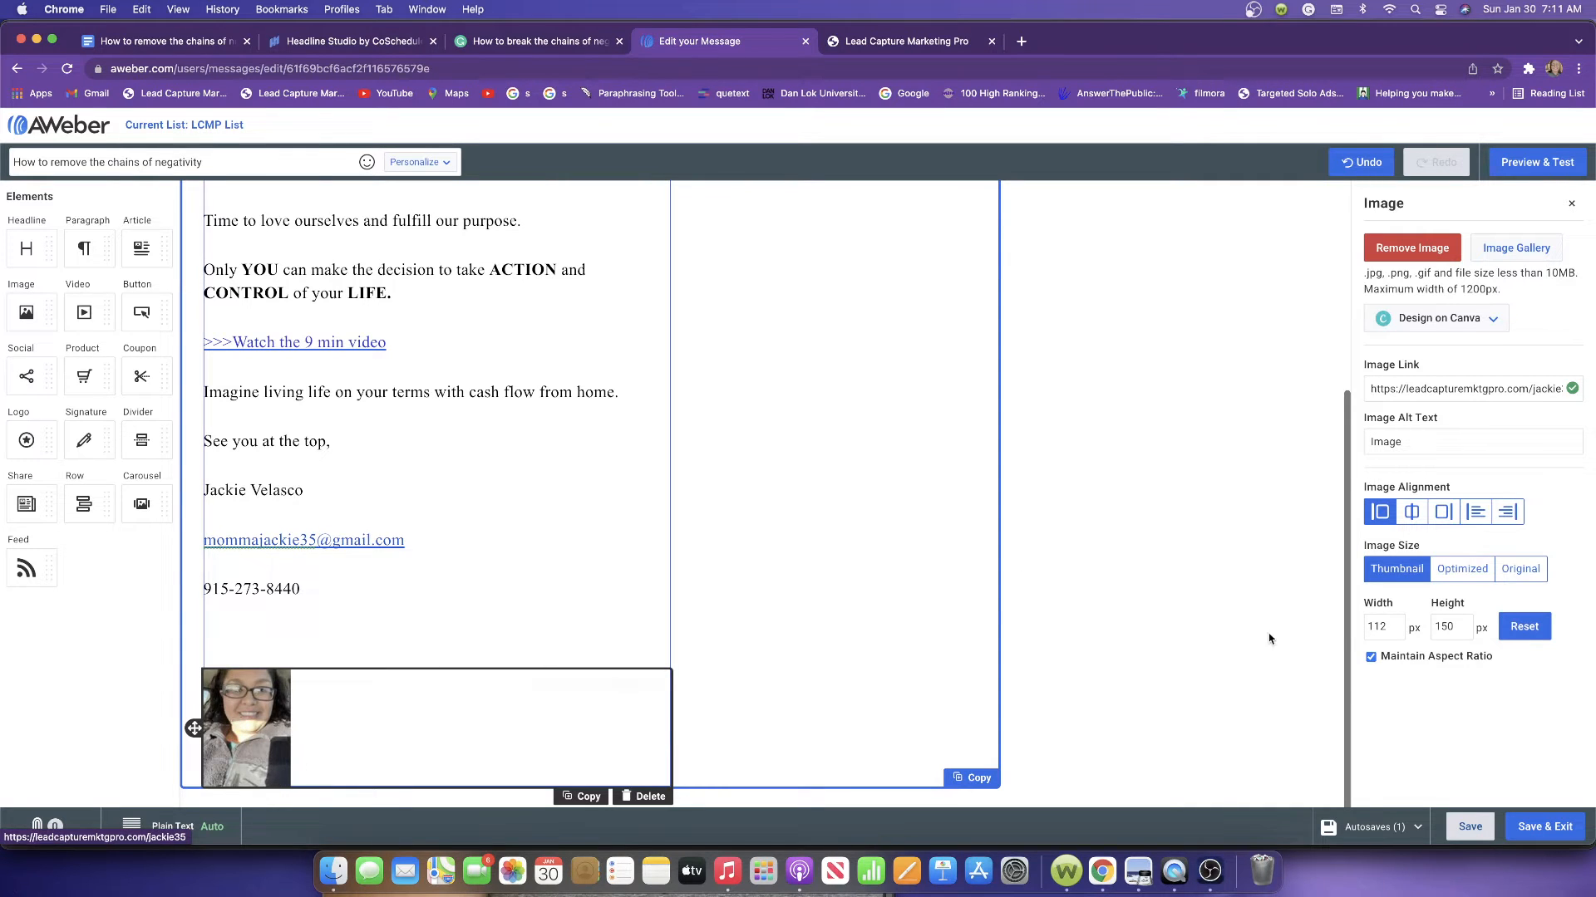
left_click(1460, 829)
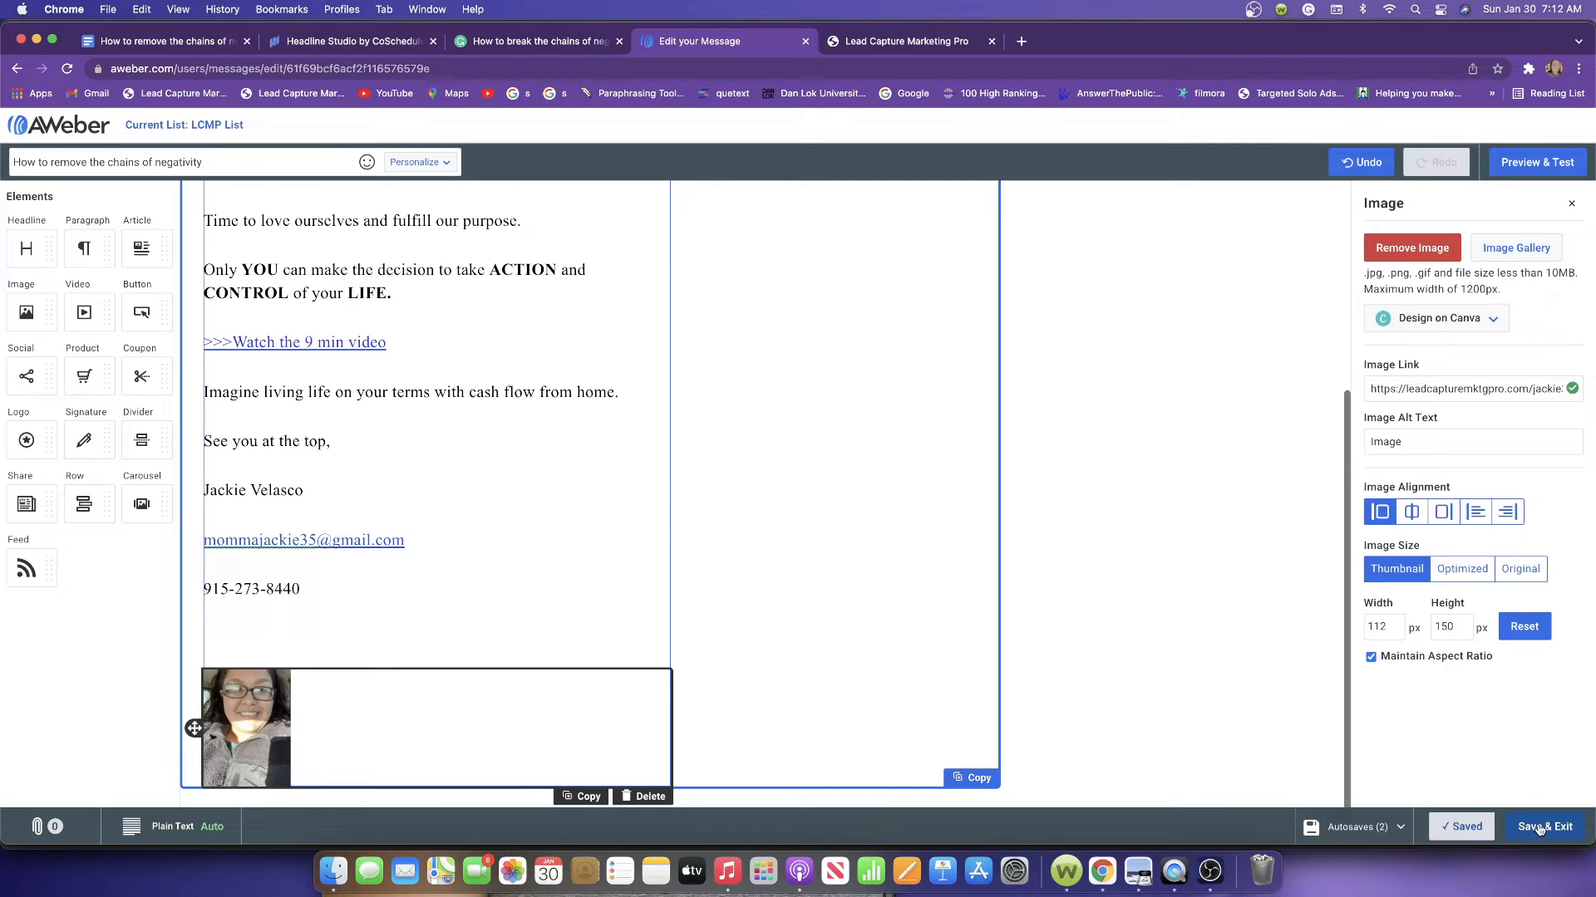
Preview the message in desktop and mobile layouts, and send a test message to the email address already filled in
left_click(1525, 164)
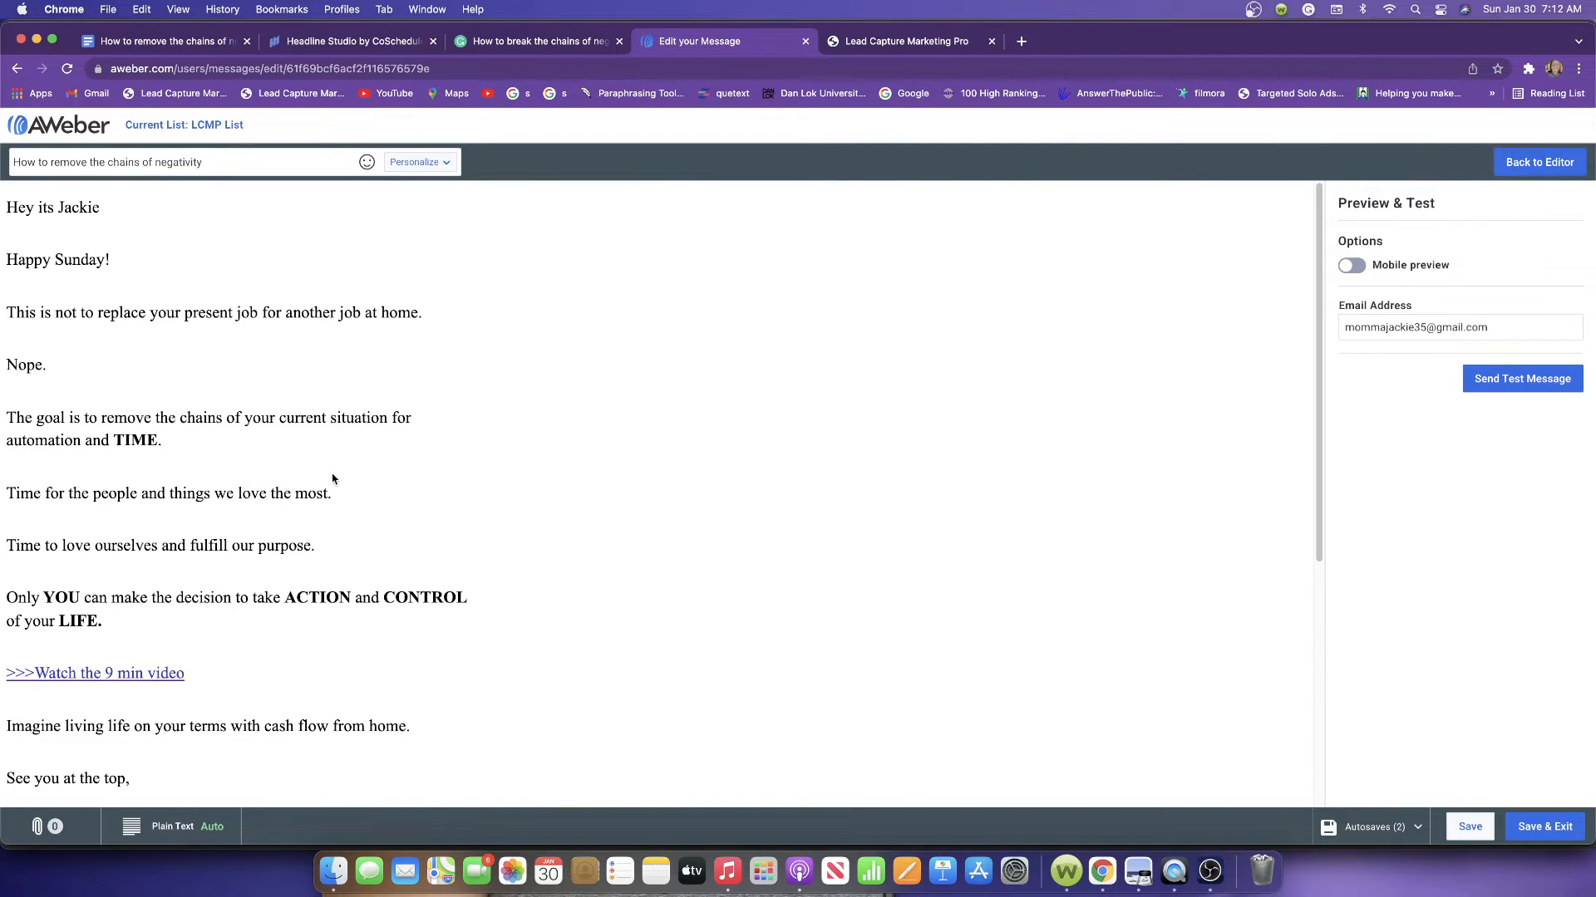
scroll(337, 461, "down", 10)
scroll(338, 449, "up", 10)
left_click(1495, 324)
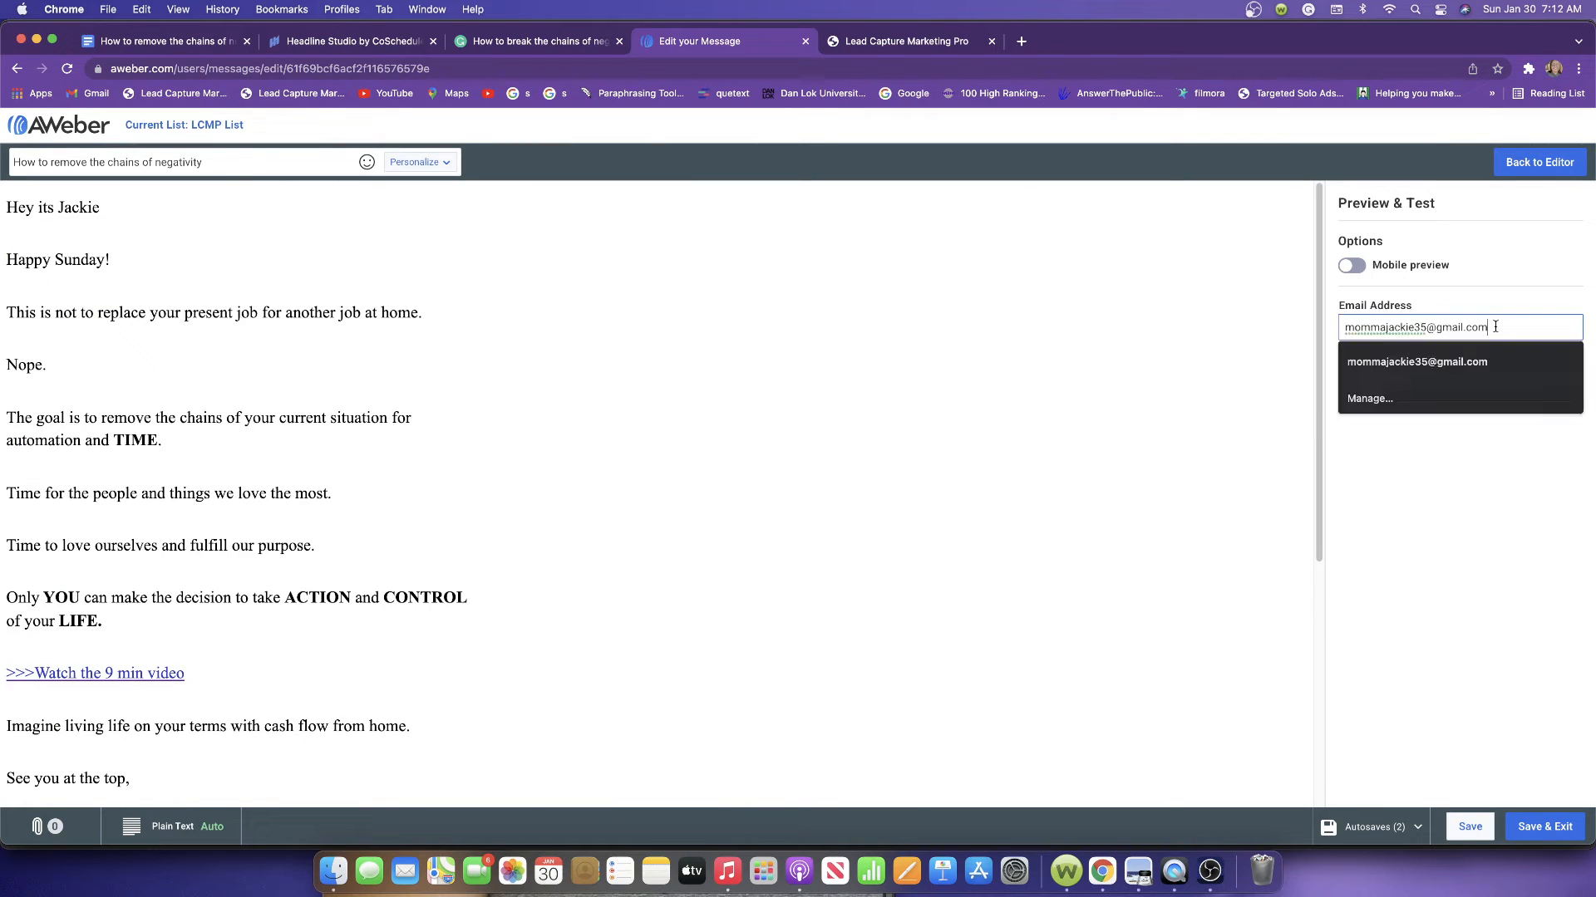
left_click(1351, 266)
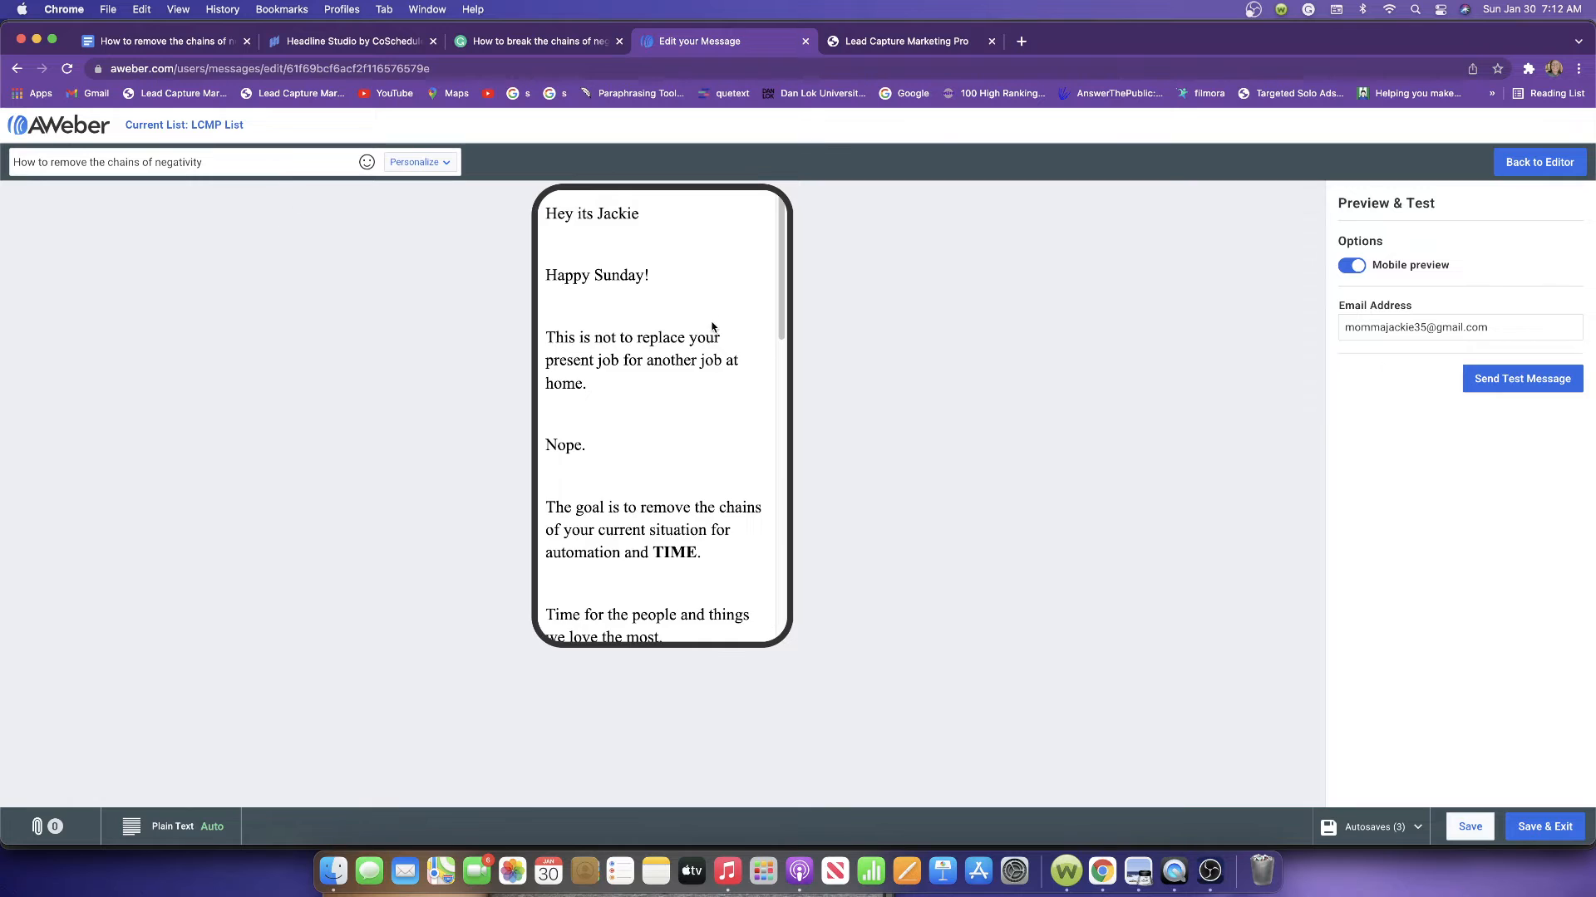
scroll(712, 326, "down", 10)
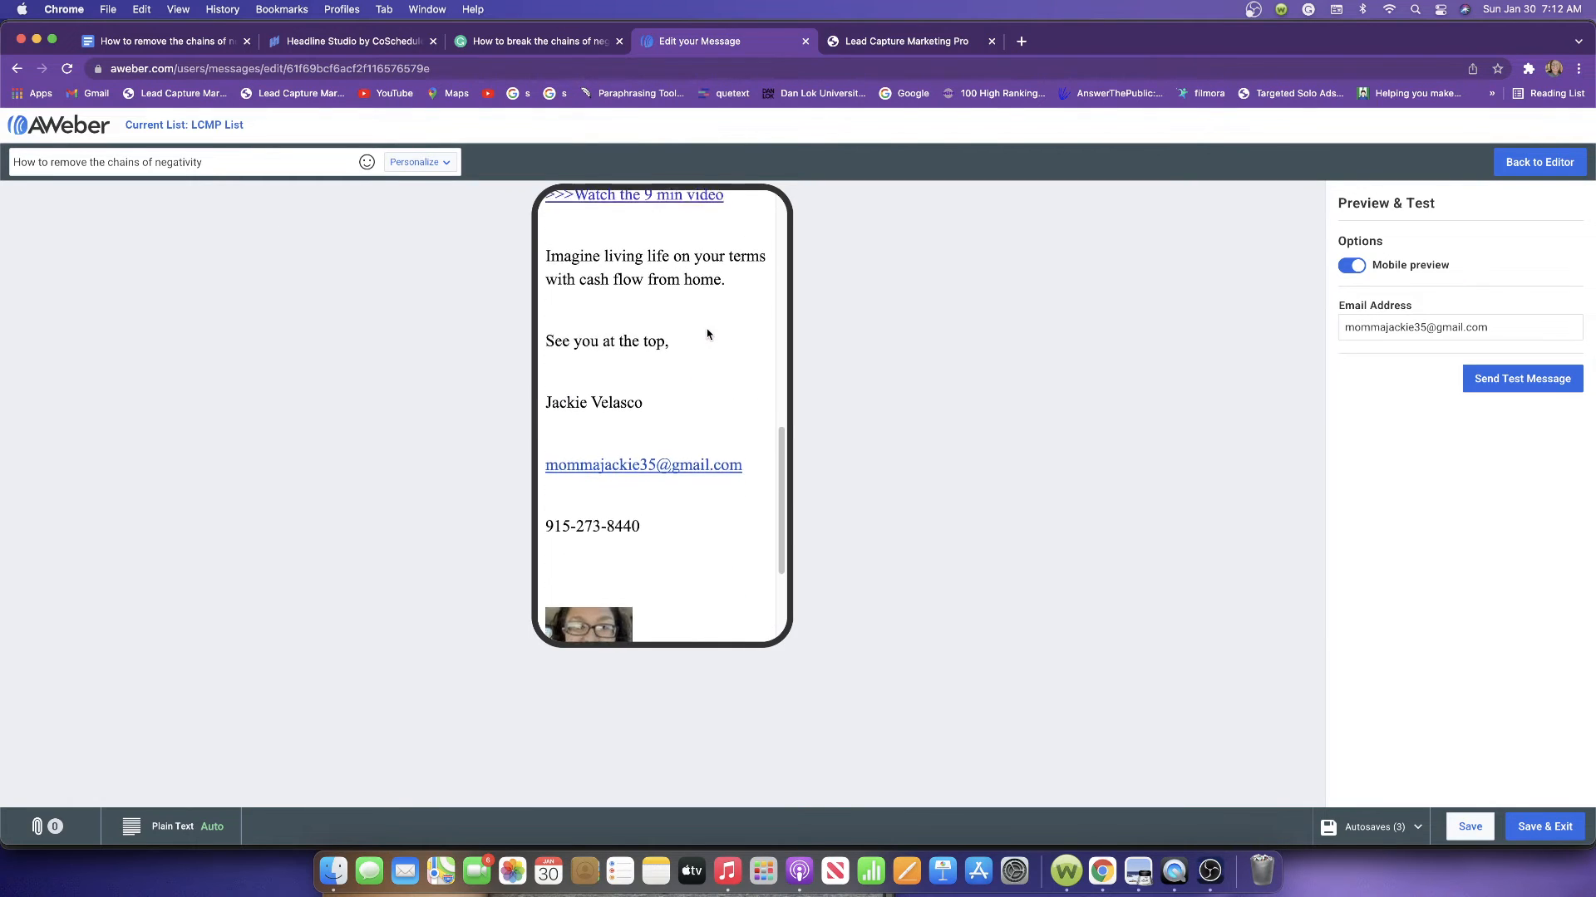
left_click(1495, 379)
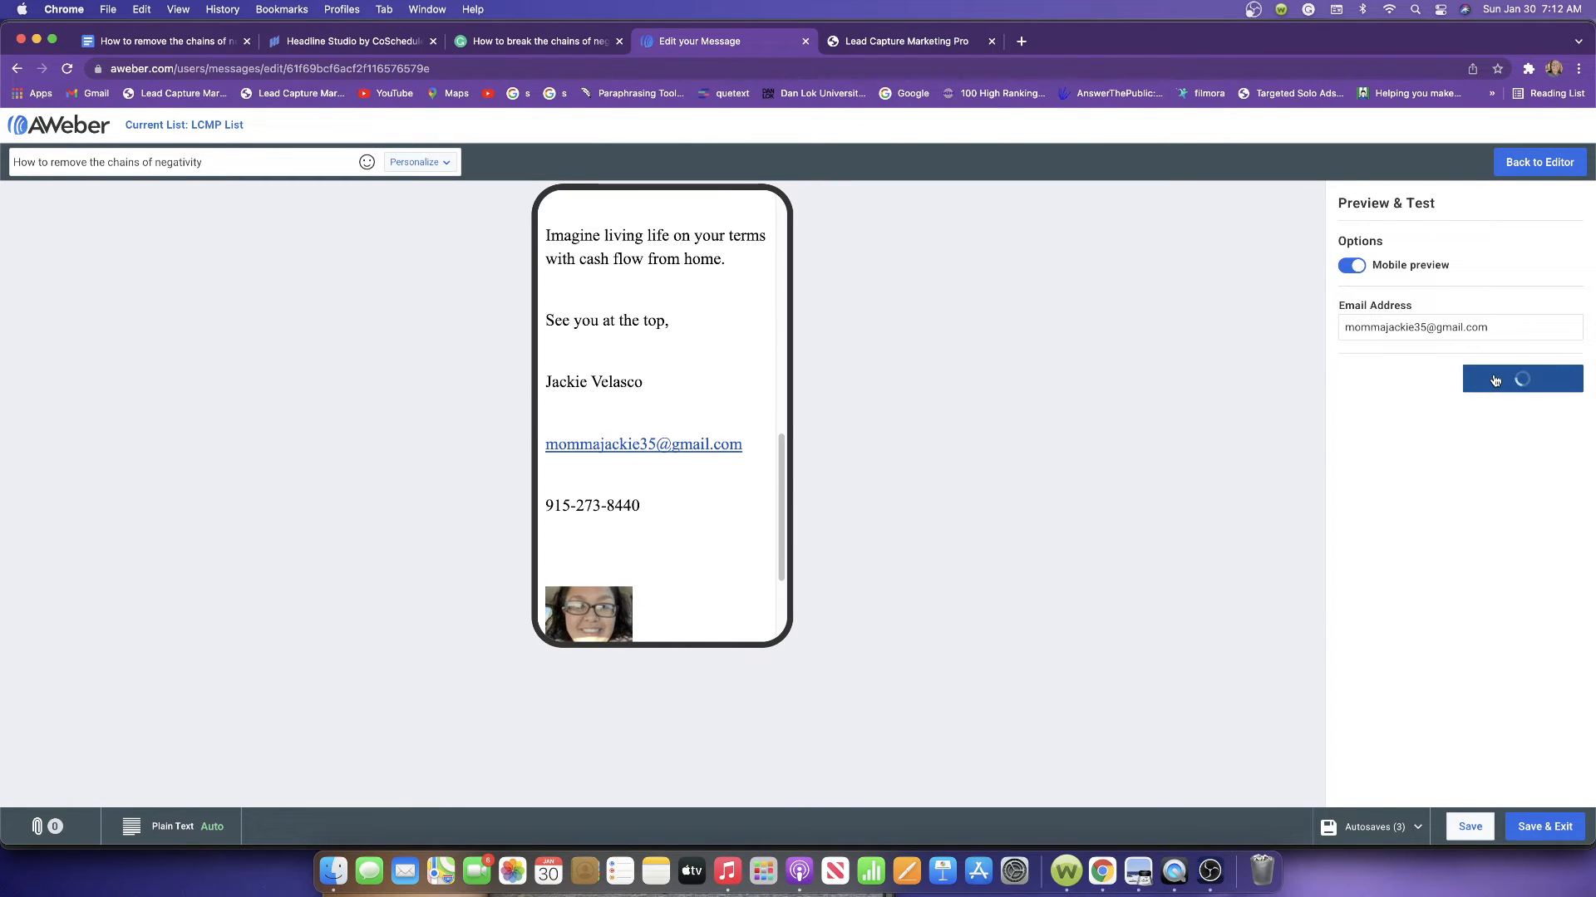
Open the "How to remove the chains of negativity" test email in the Gmail inbox and mark it as safe
left_click(1019, 41)
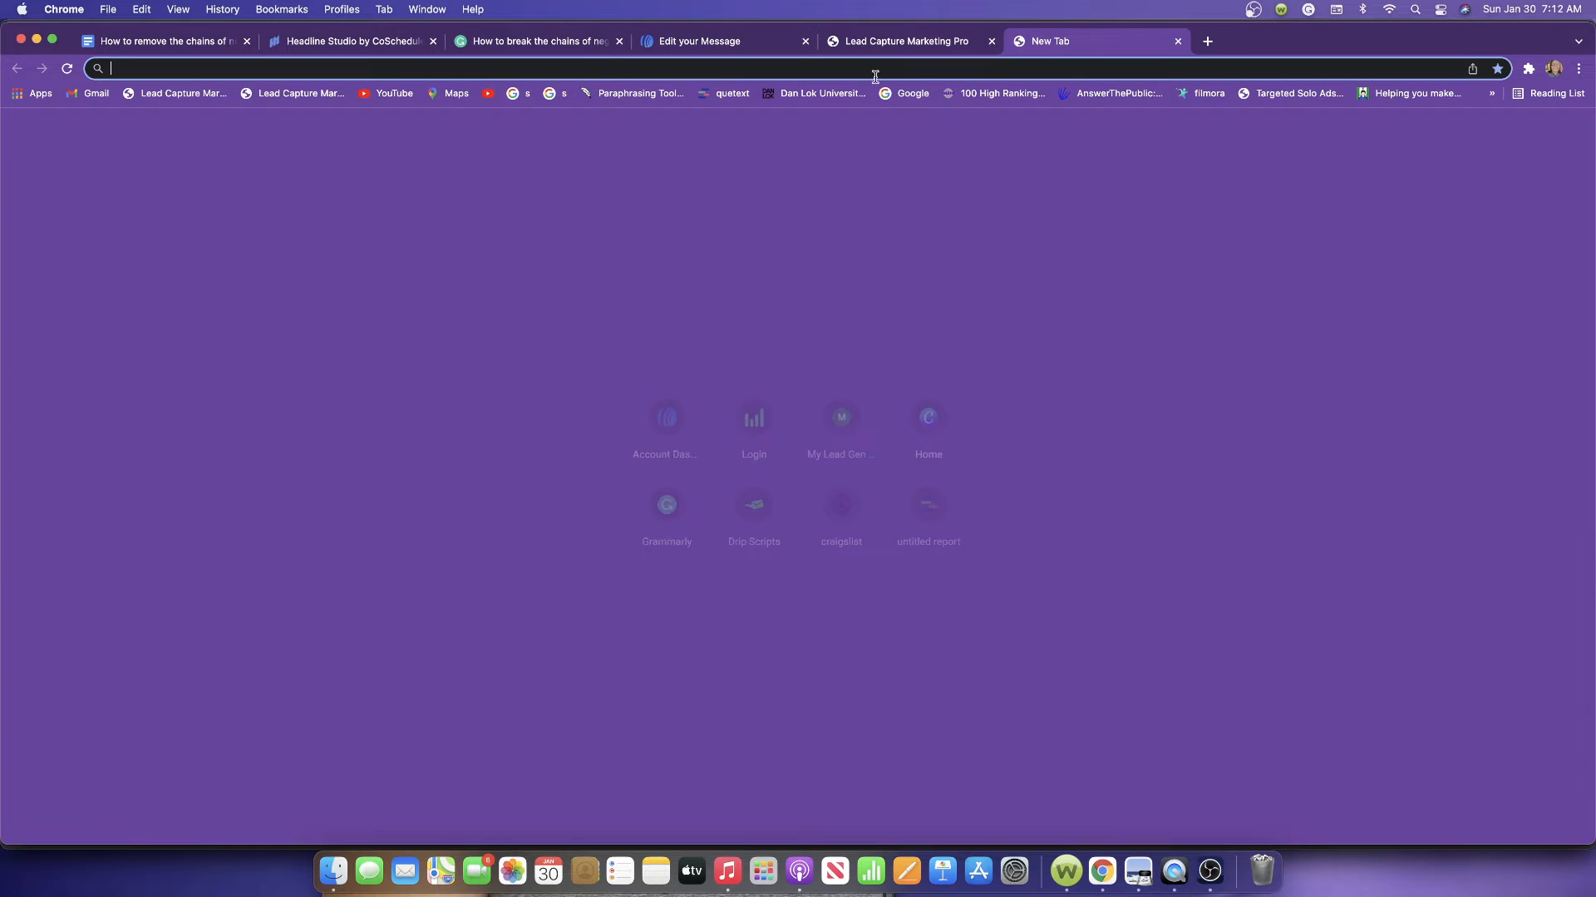
left_click(99, 93)
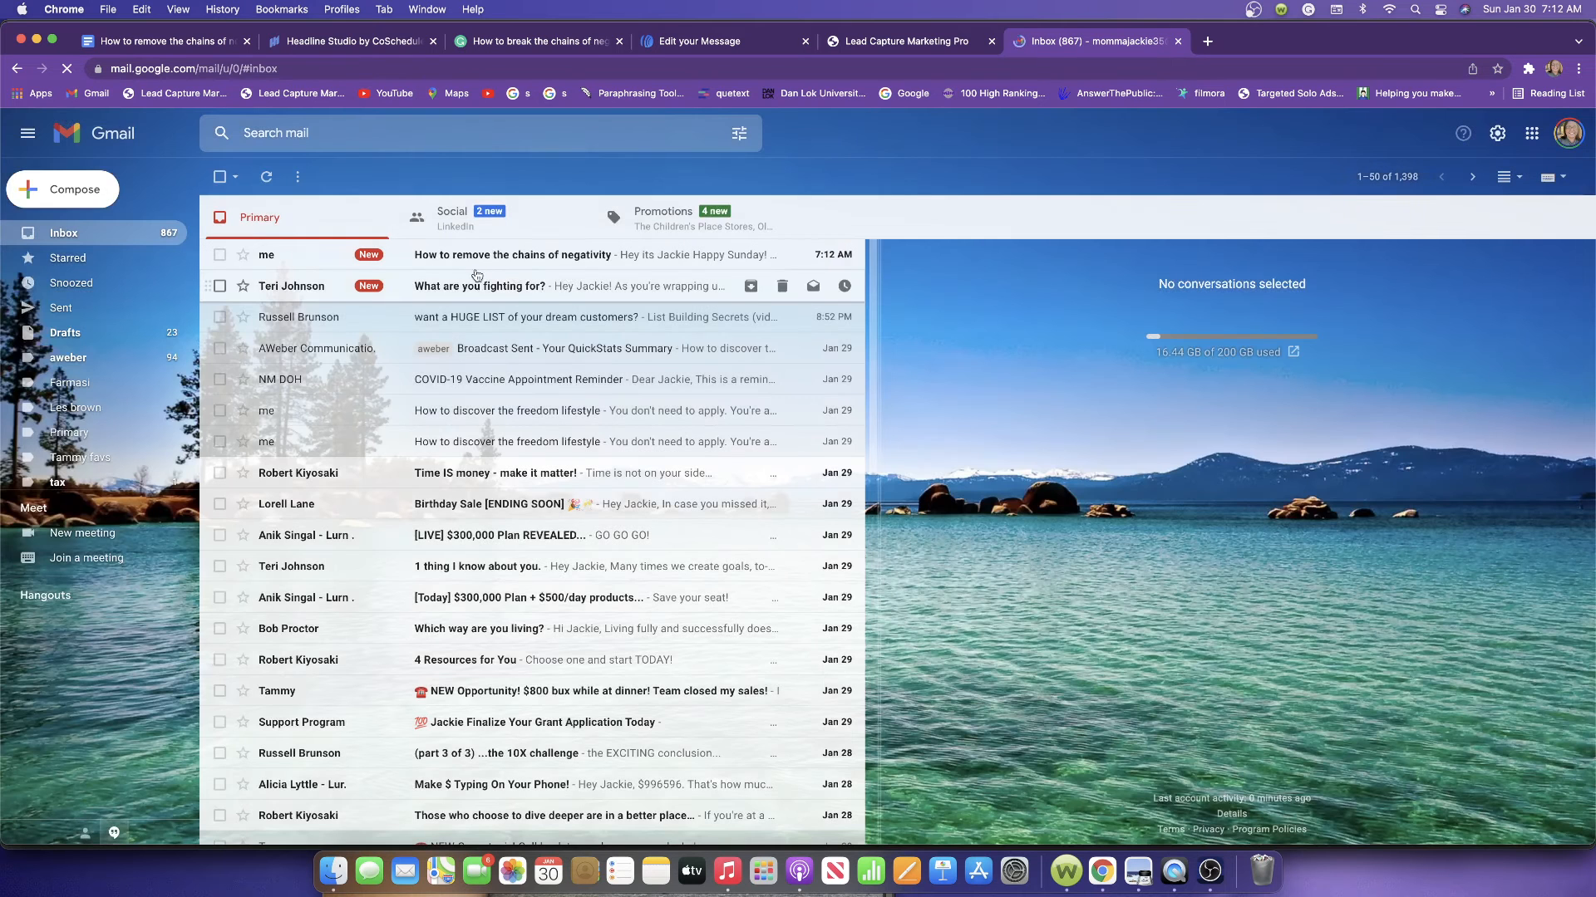
left_click(564, 257)
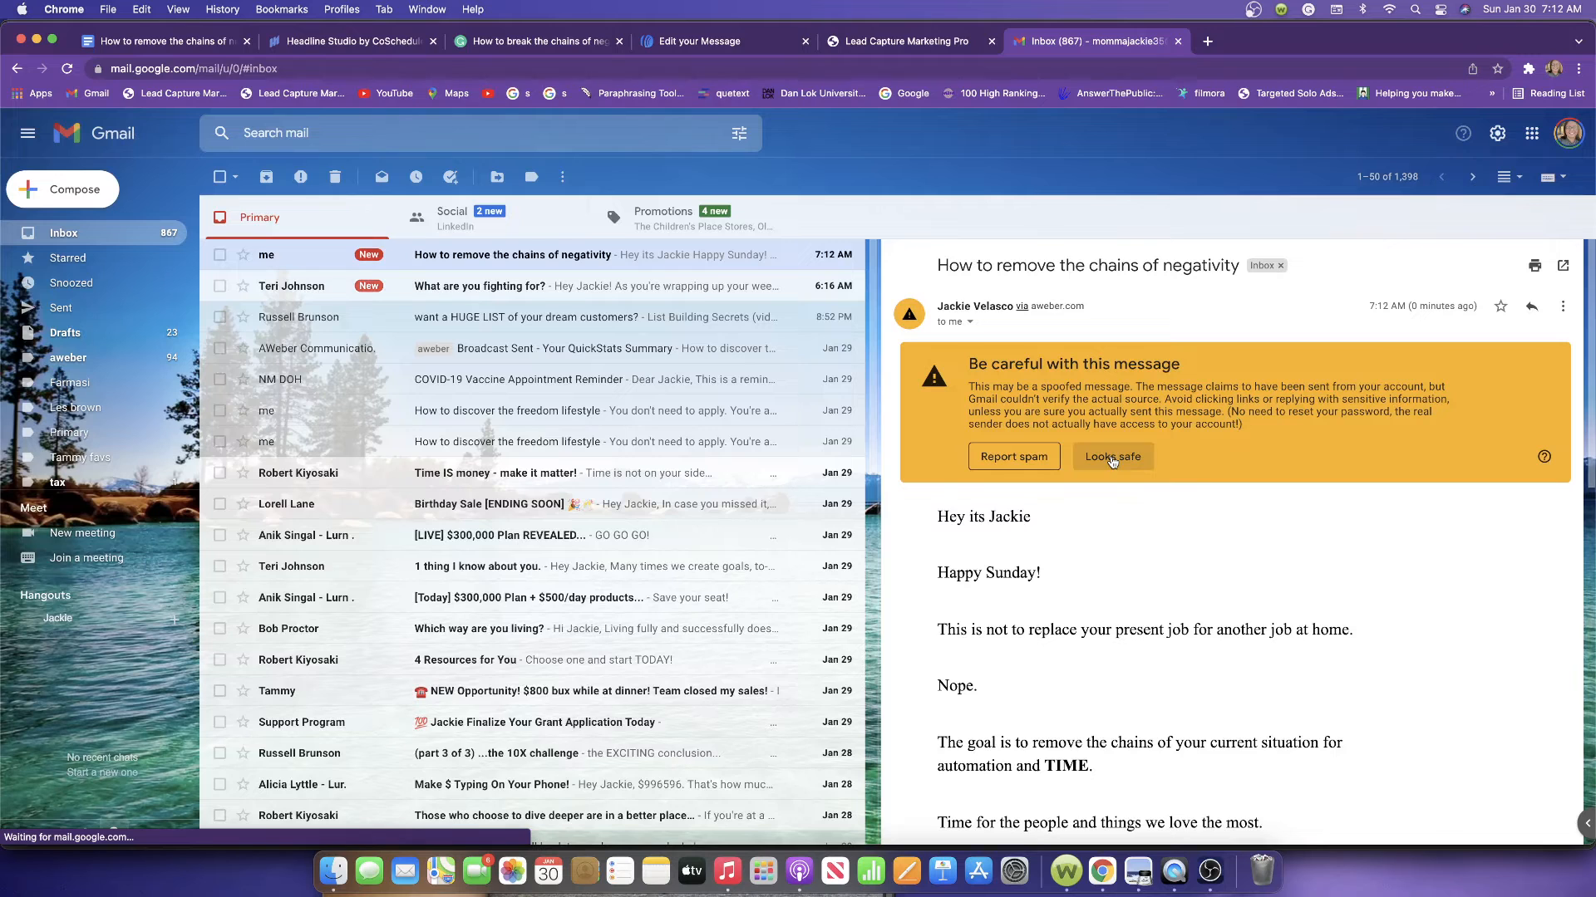
left_click(1112, 457)
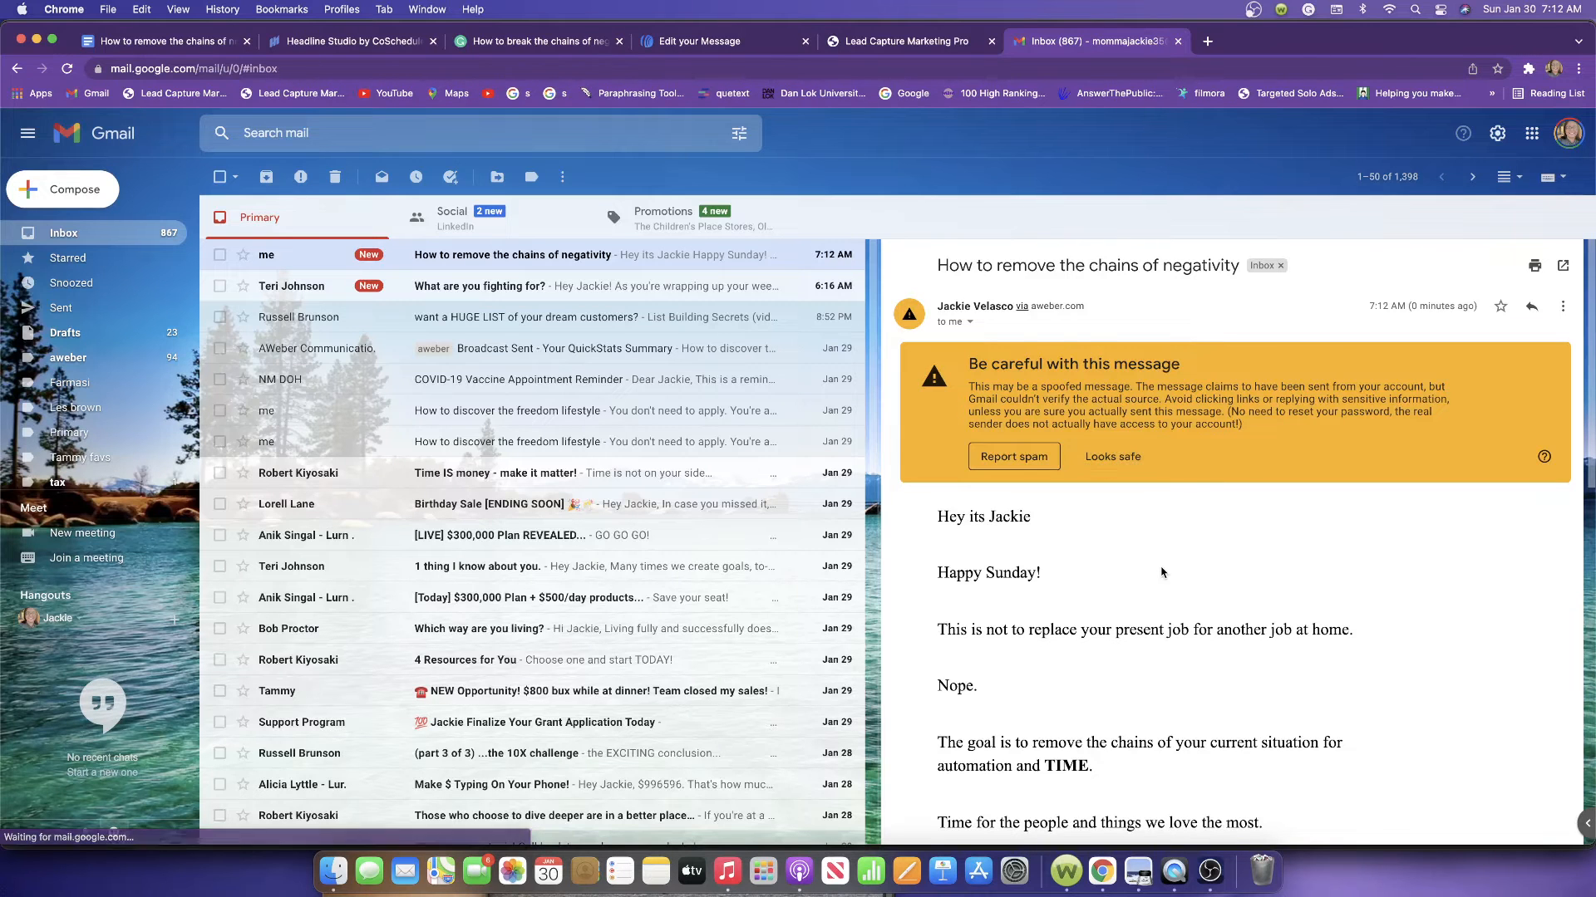
Read through the received test email and test its video link to the Lead Capture Marketing Pro page
scroll(1086, 510, "down", 2)
scroll(1086, 510, "up", 3)
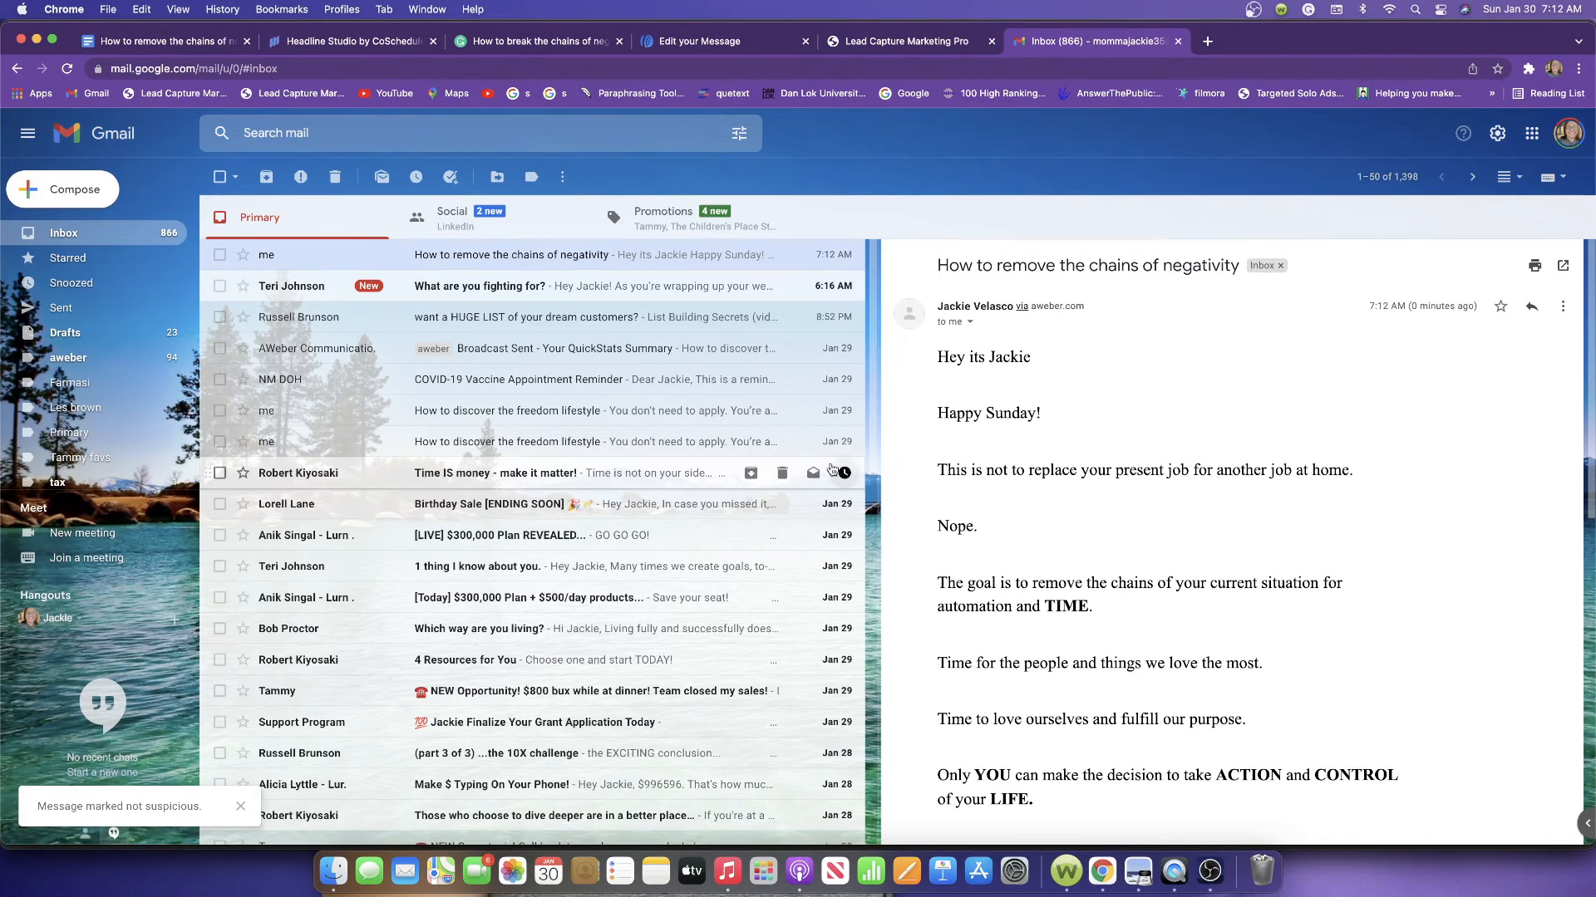
scroll(1067, 536, "down", 3)
scroll(1067, 535, "down", 6)
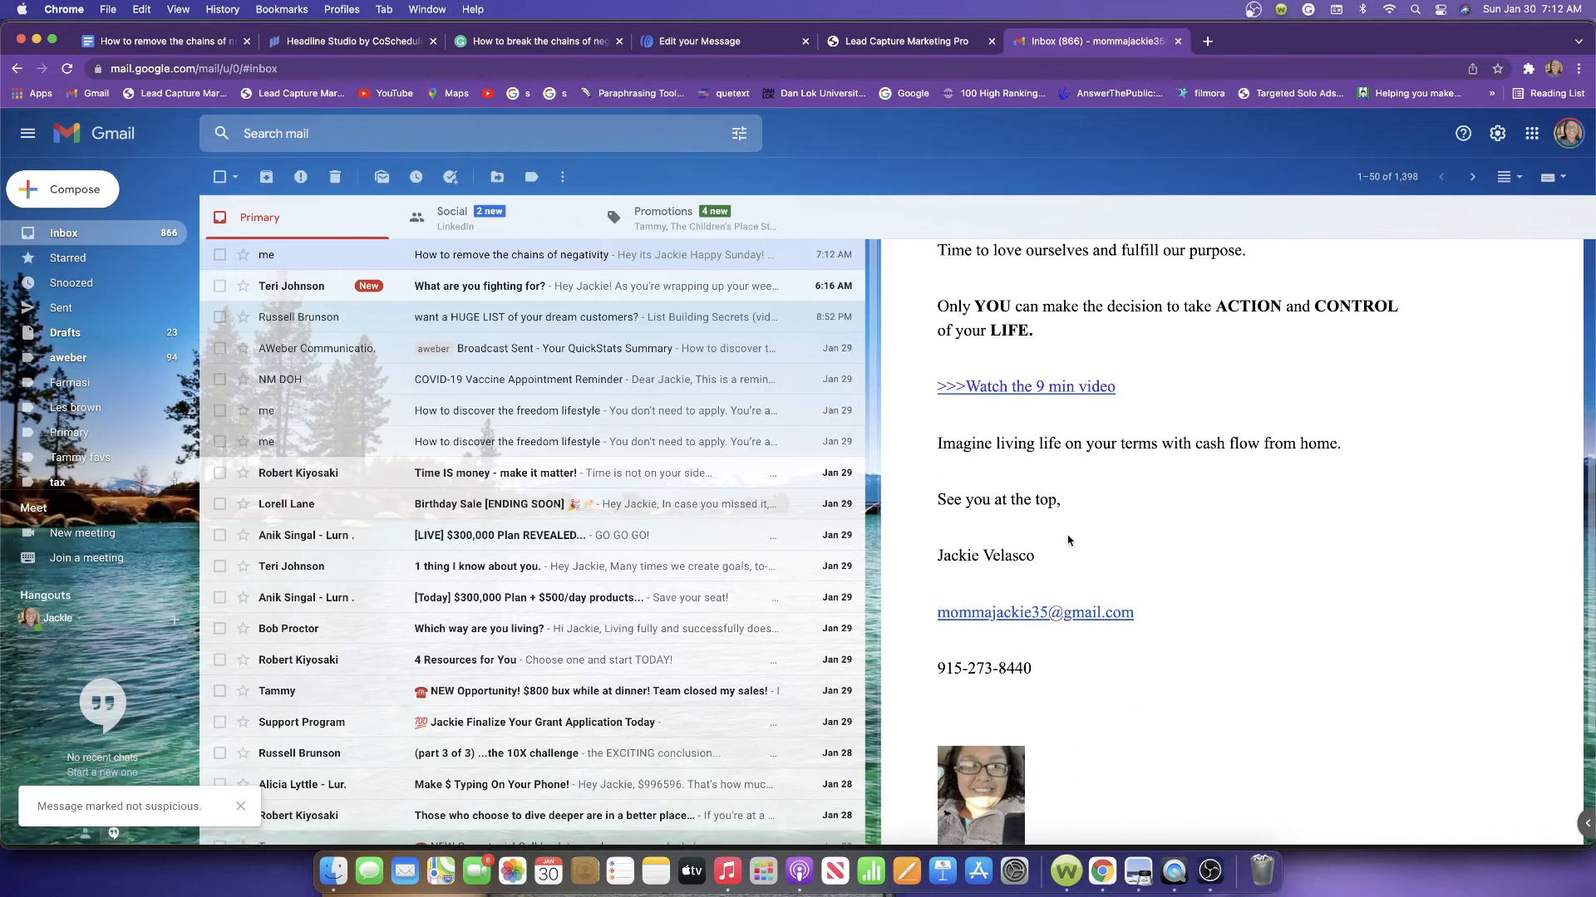
scroll(1068, 541, "up", 2)
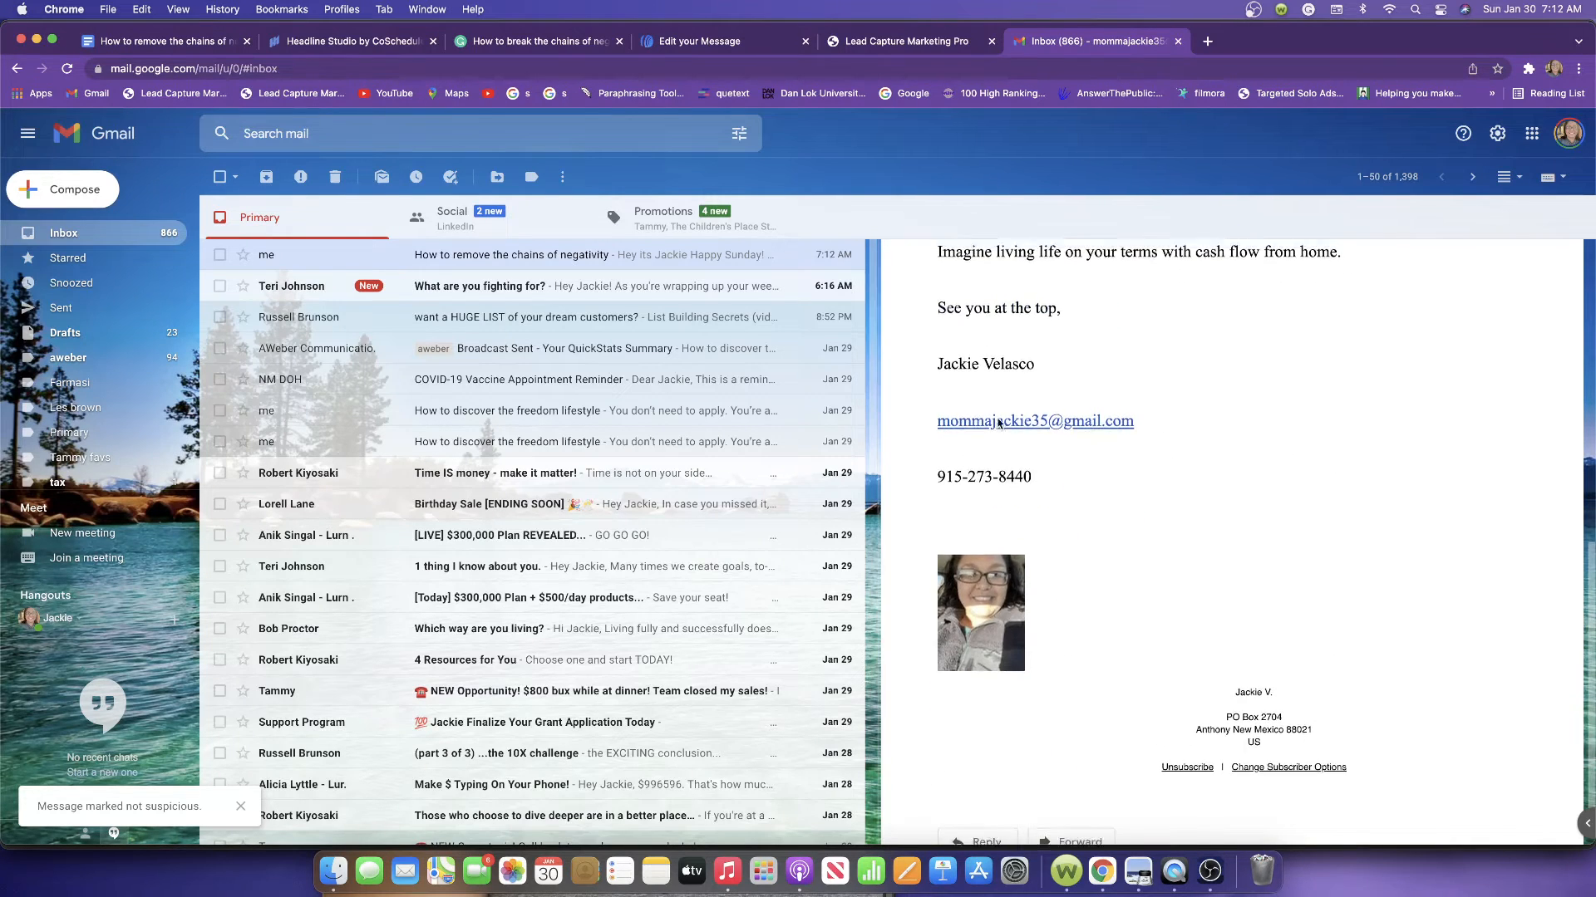
left_click(1004, 330)
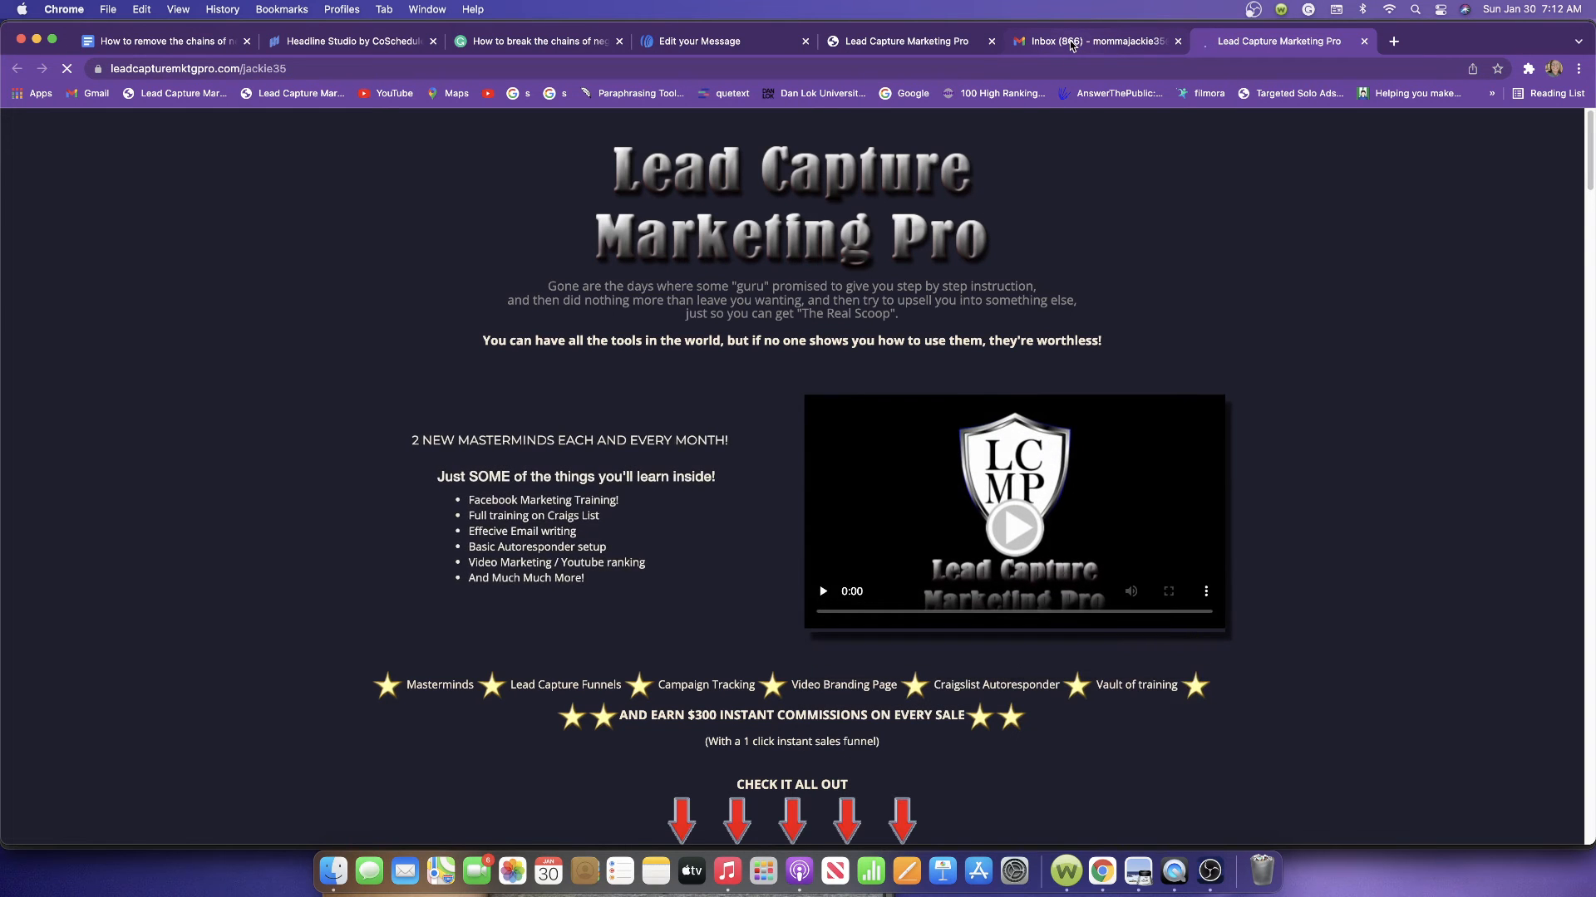
Test the linked photo in the received email, and close the extra Lead Capture Marketing Pro page
left_click(695, 43)
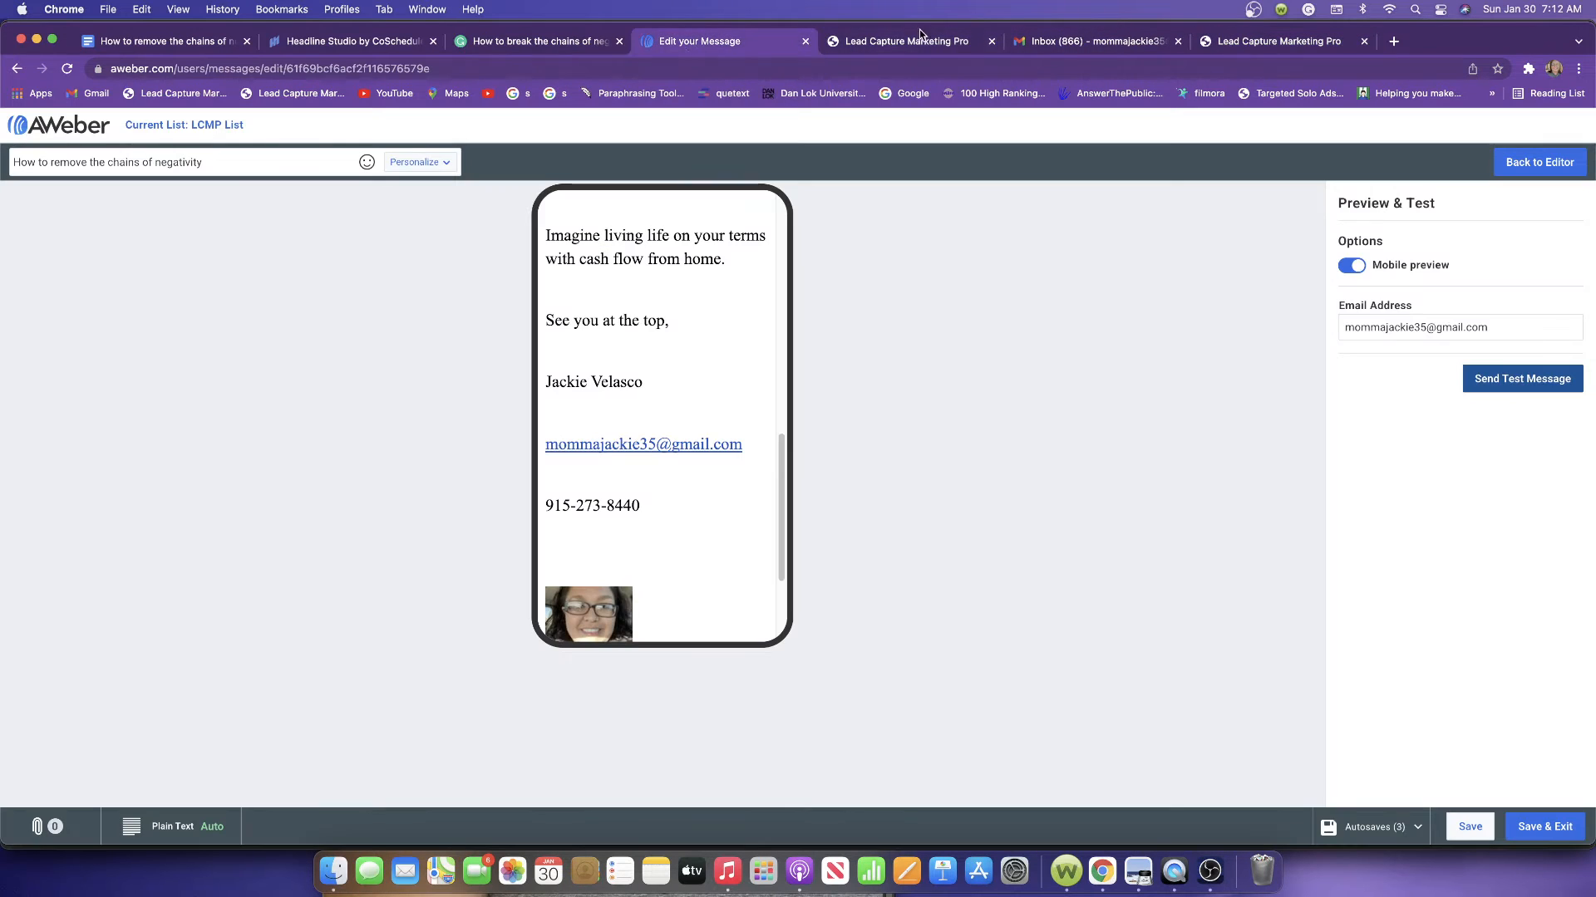
left_click(1063, 41)
scroll(1081, 732, "down", 3)
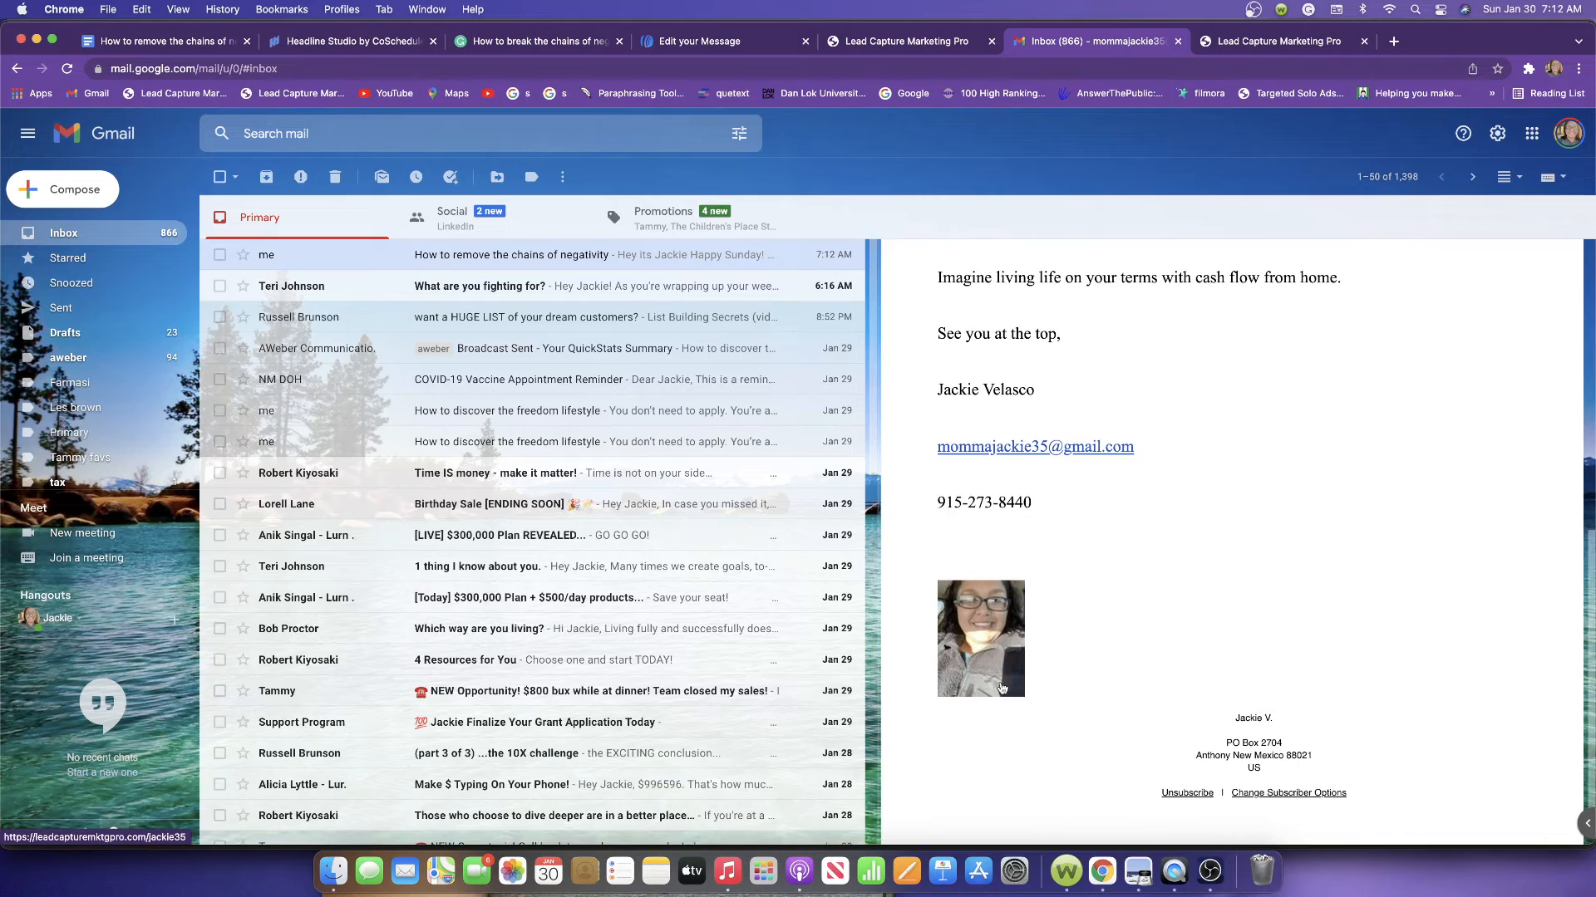
left_click(989, 639)
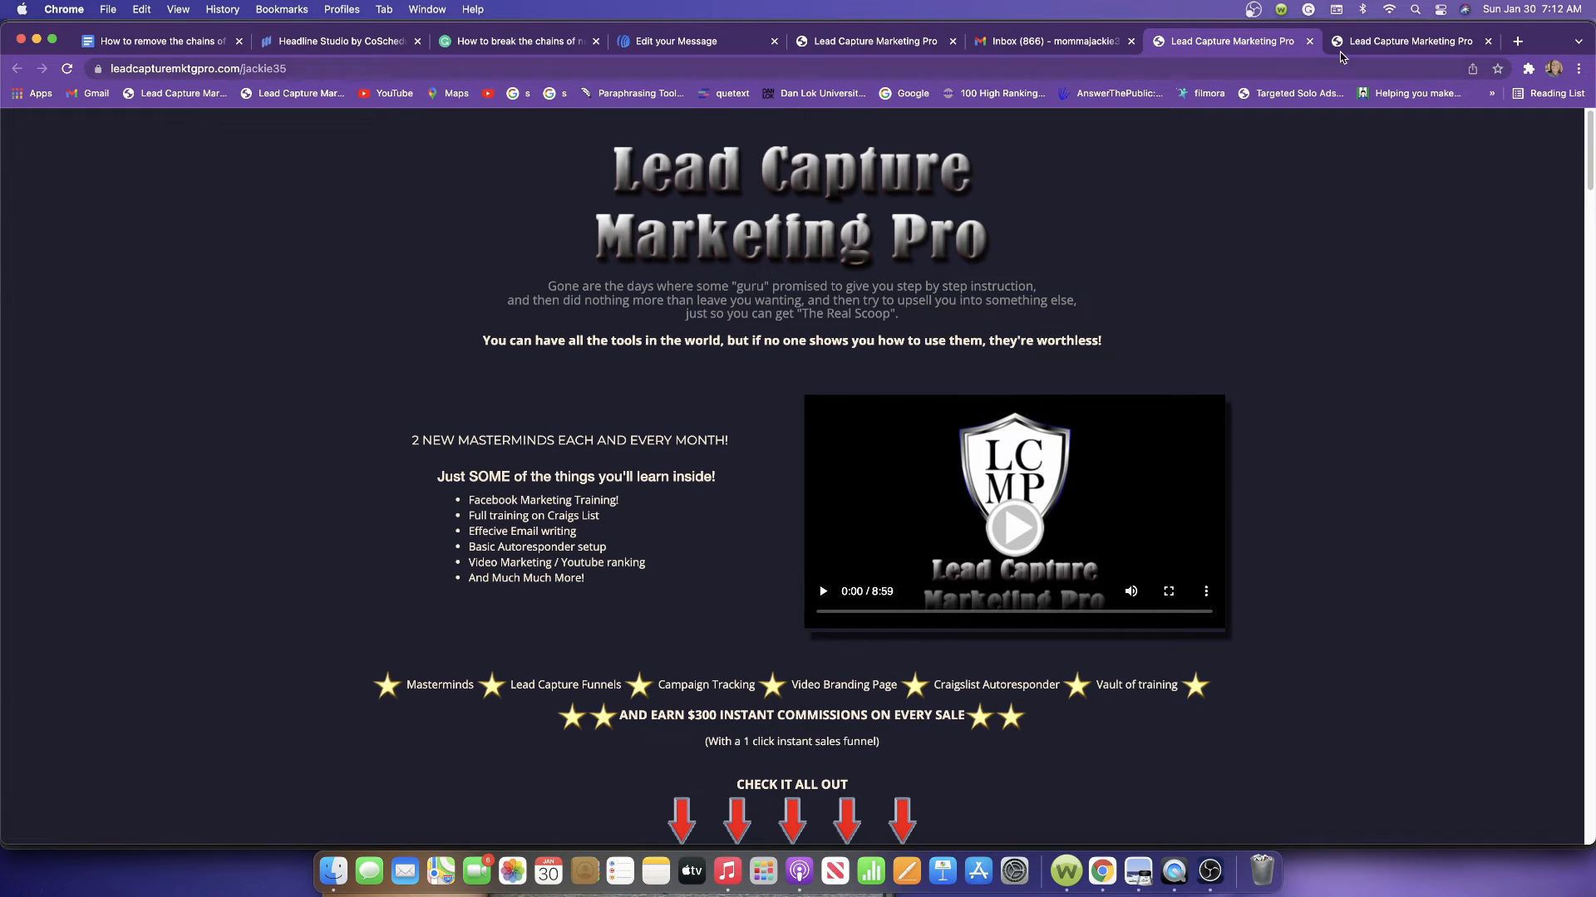
left_click(1310, 43)
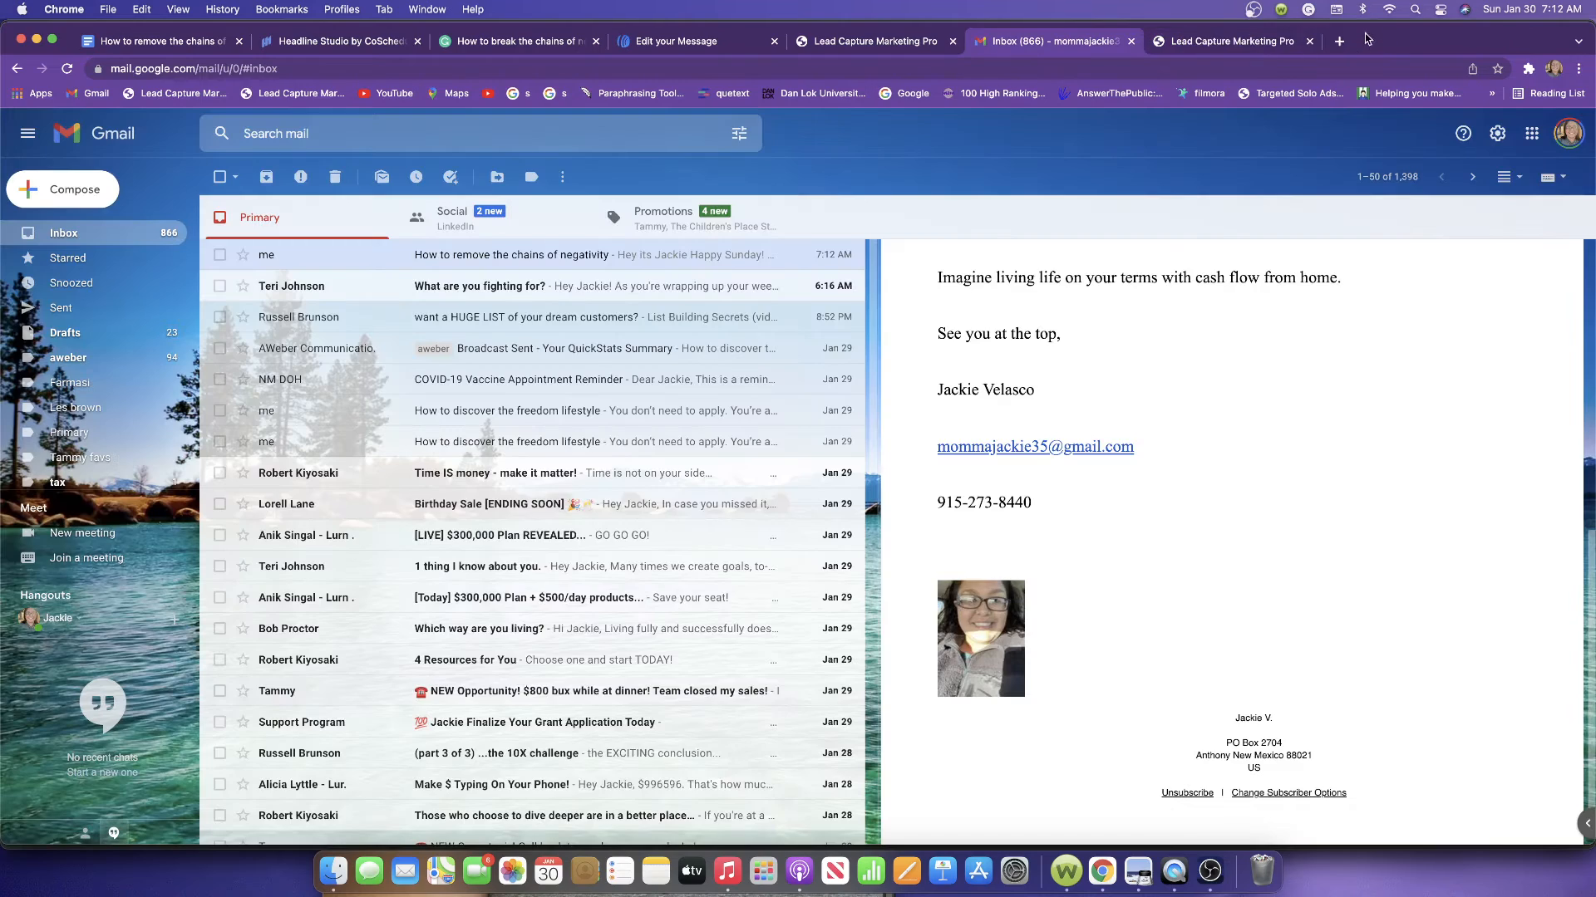
Save and exit the AWeber message, and check its broadcast settings and preview from the Drafts list without sending it
left_click(691, 51)
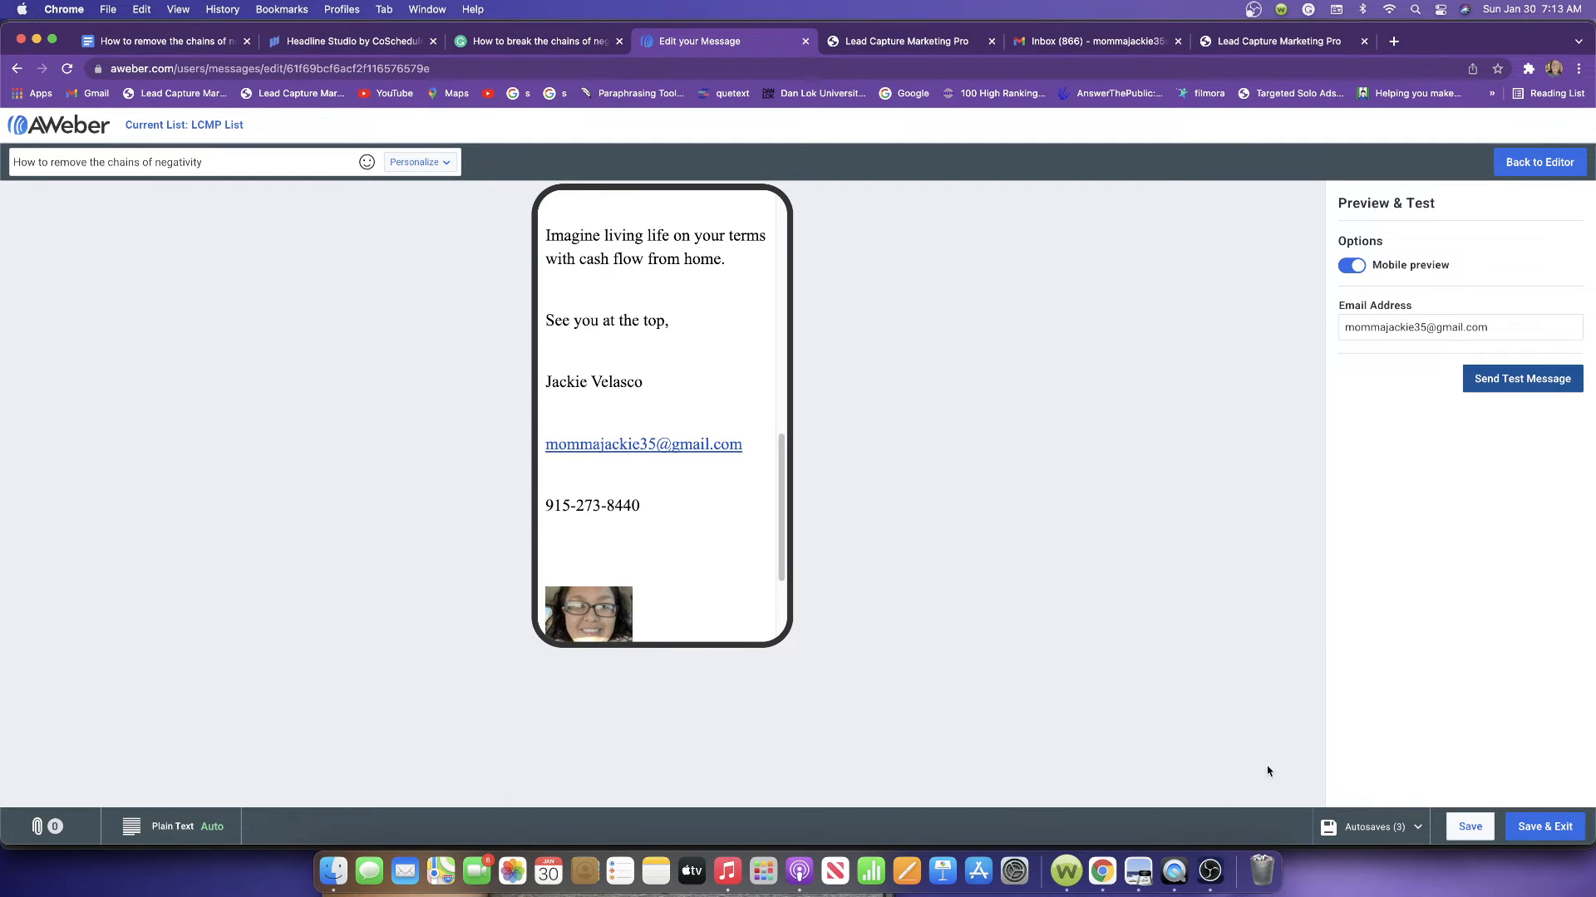
left_click(1544, 827)
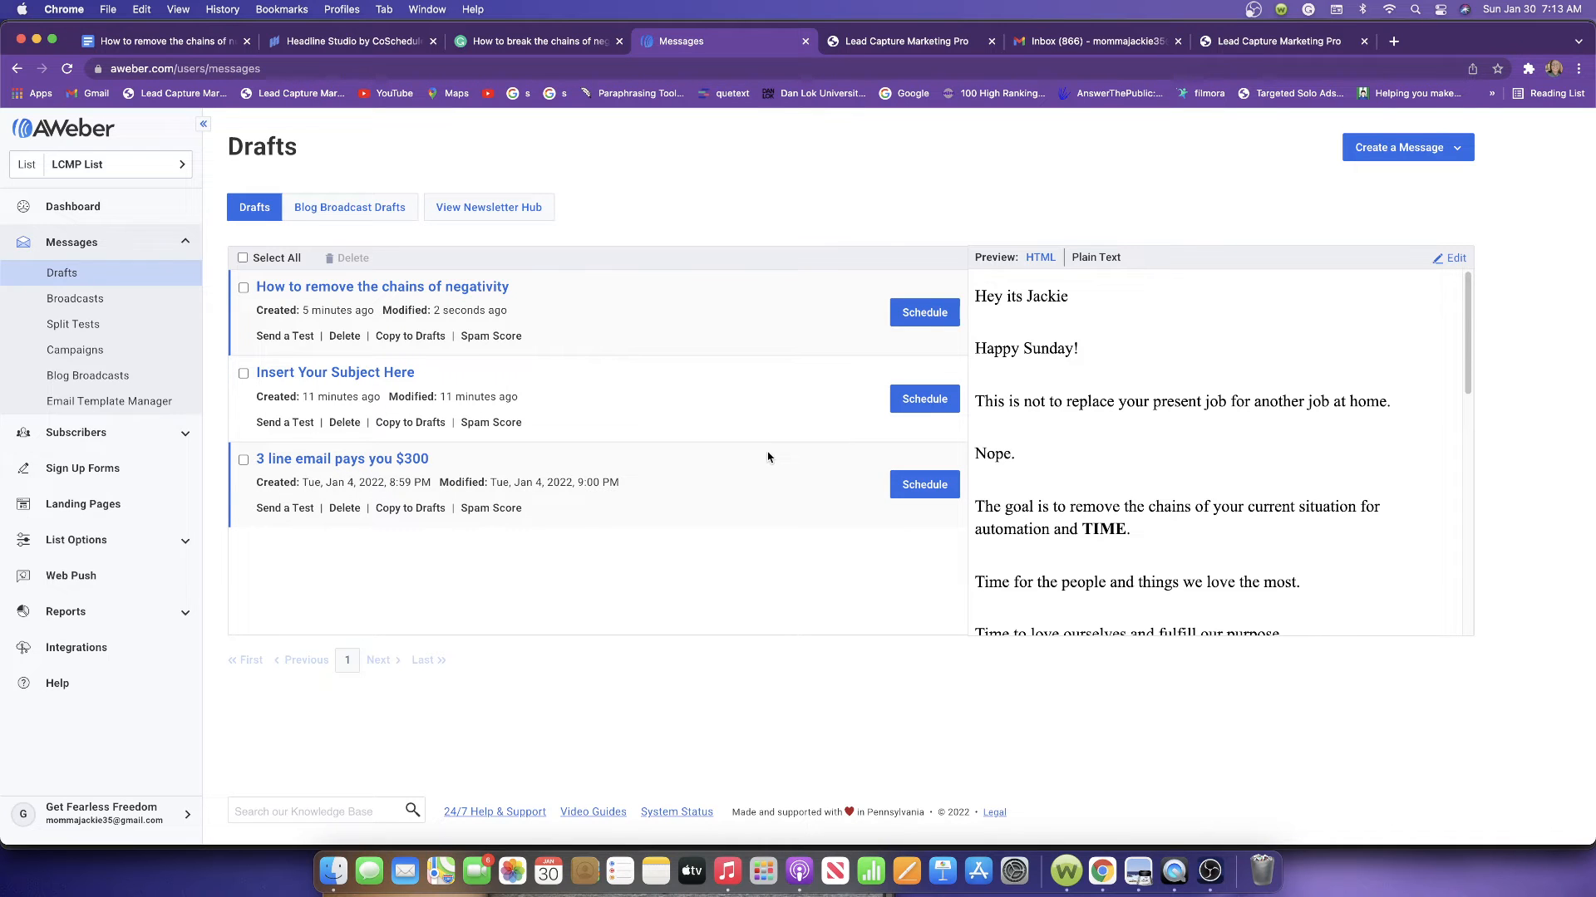
left_click(915, 315)
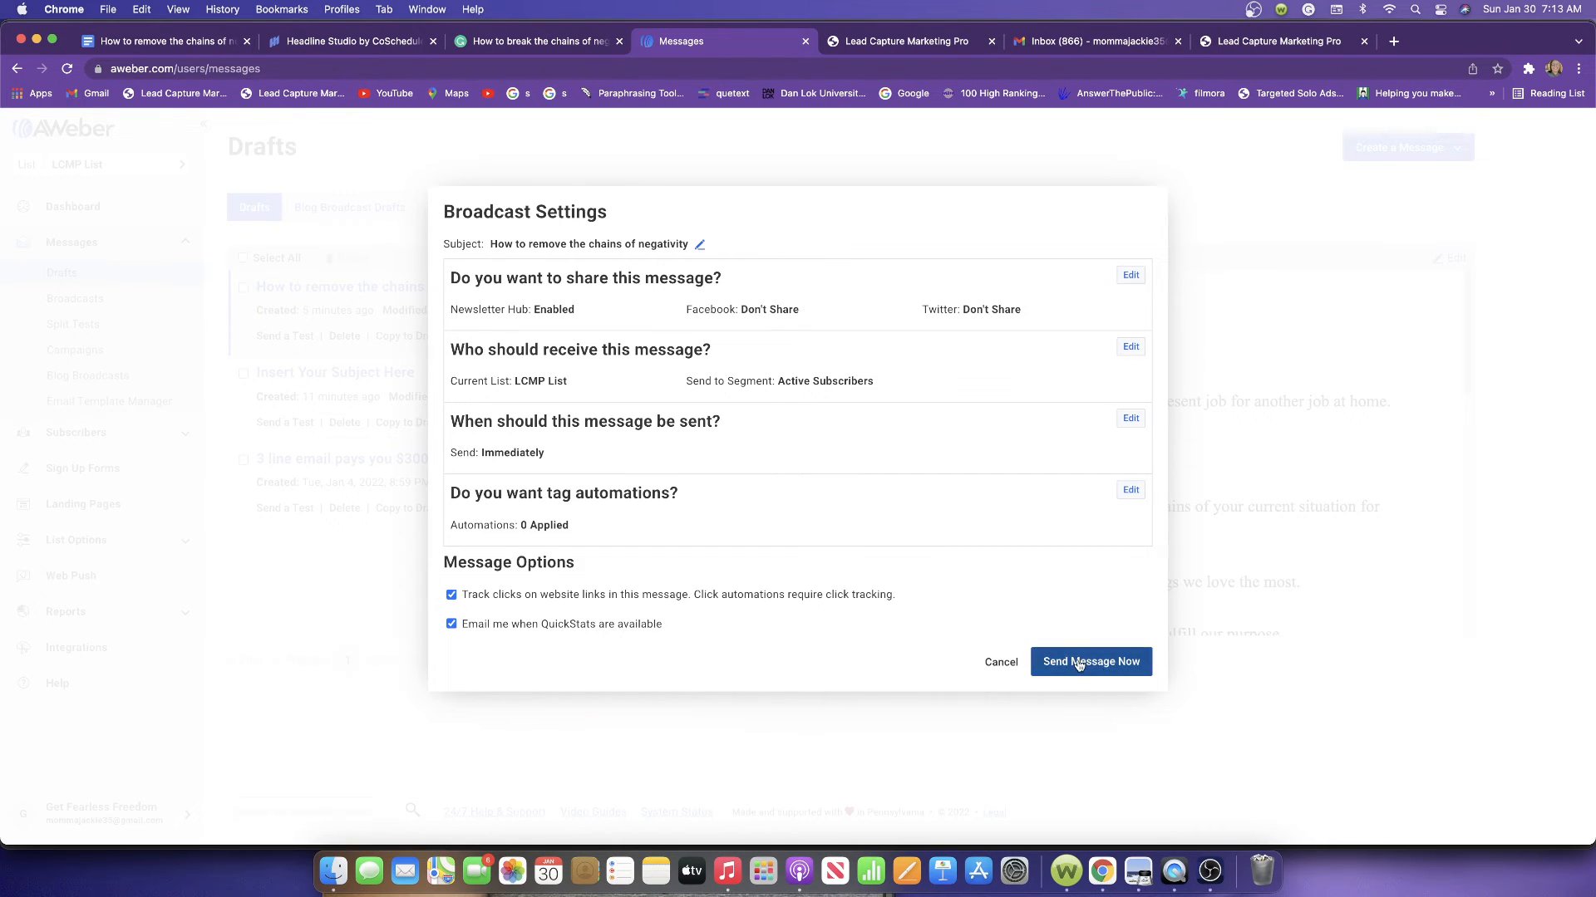
left_click(1000, 662)
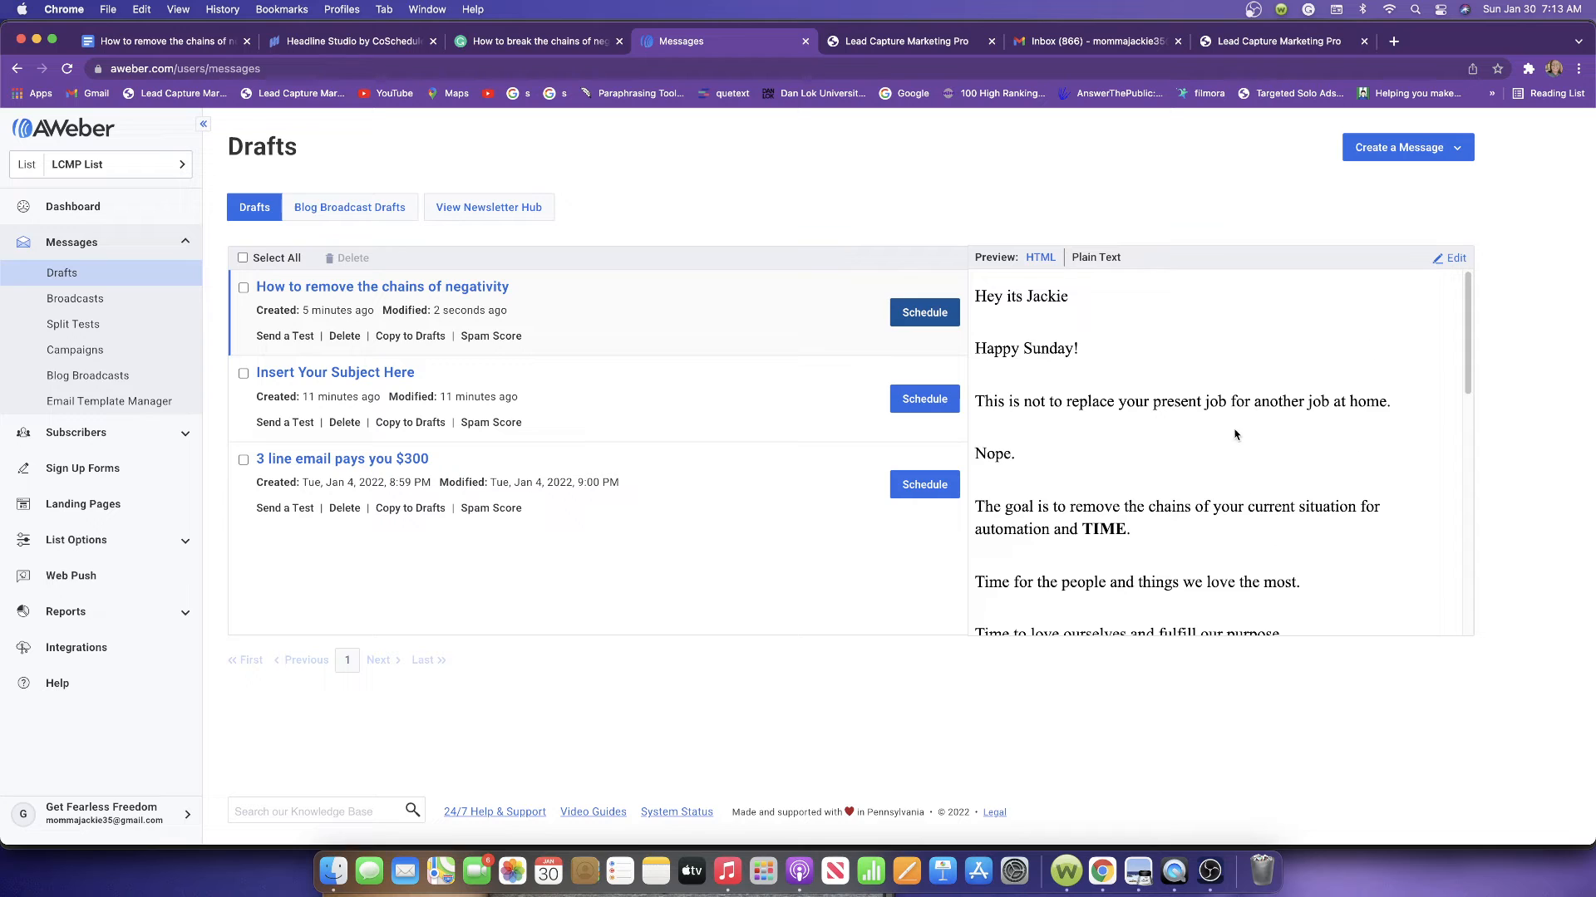
scroll(1234, 435, "down", 10)
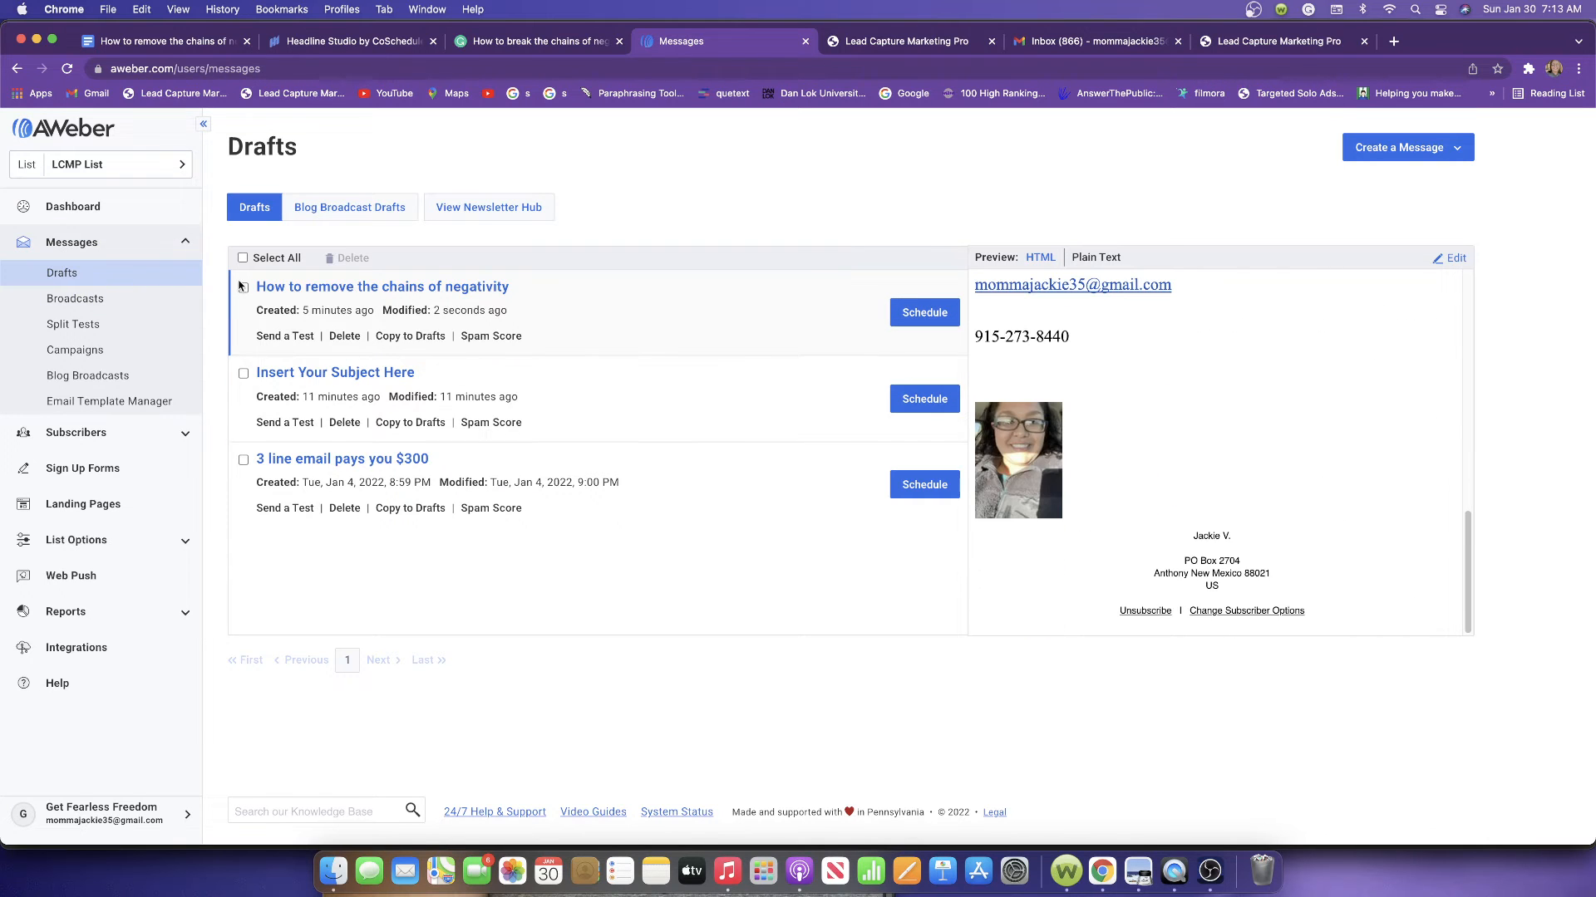
Reopen the "How to remove the chains of negativity" draft, and switch to the list of recent documents in Google Docs
left_click(322, 296)
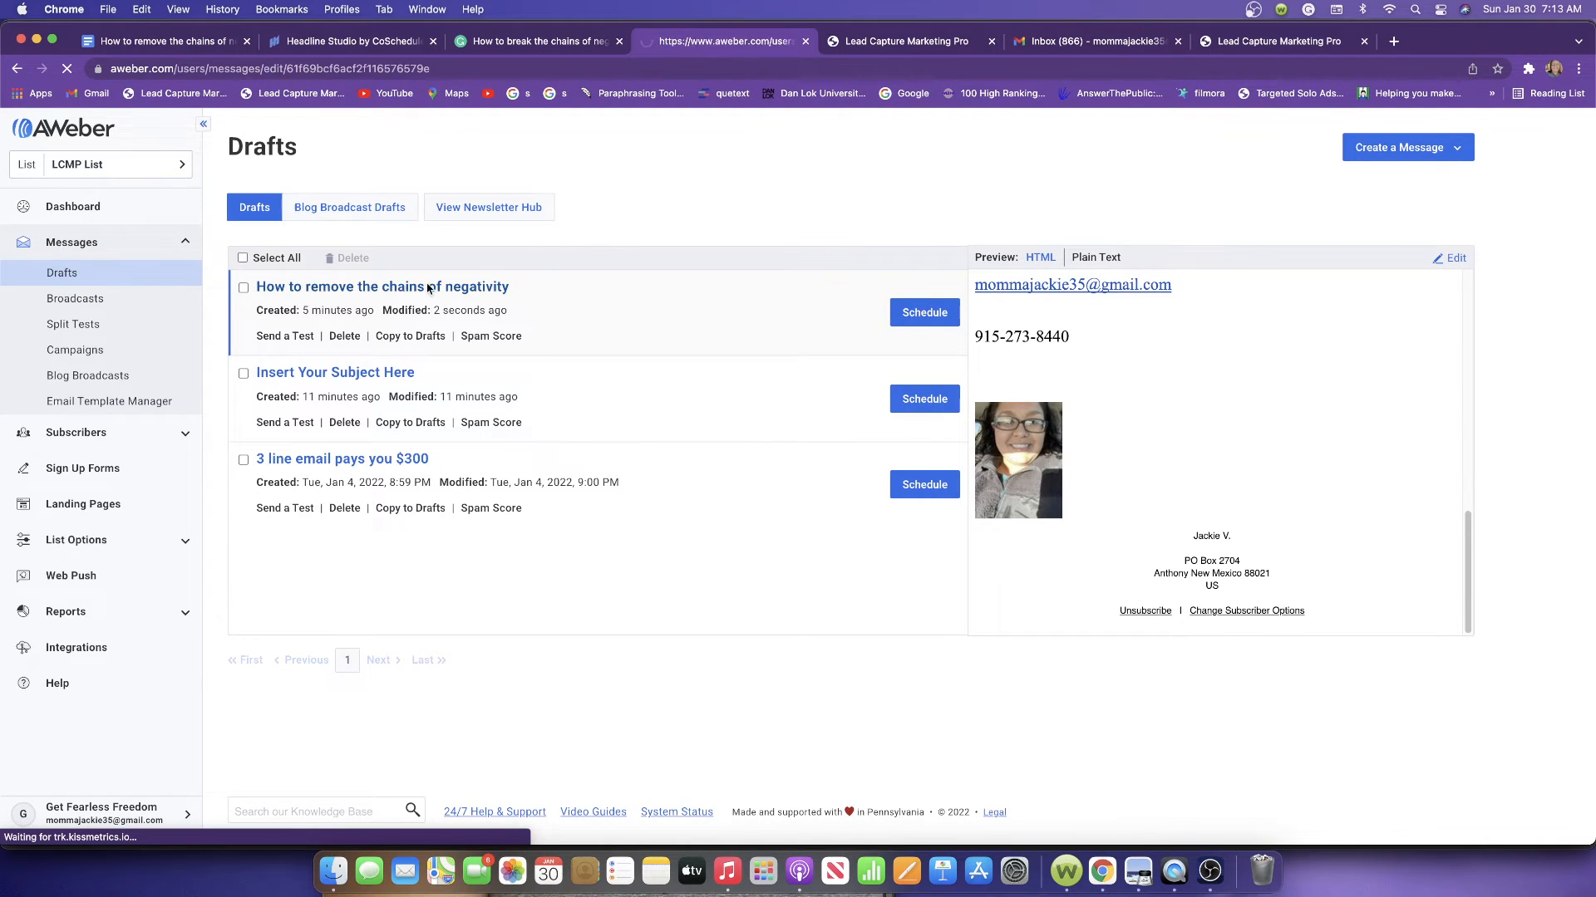
left_click(107, 46)
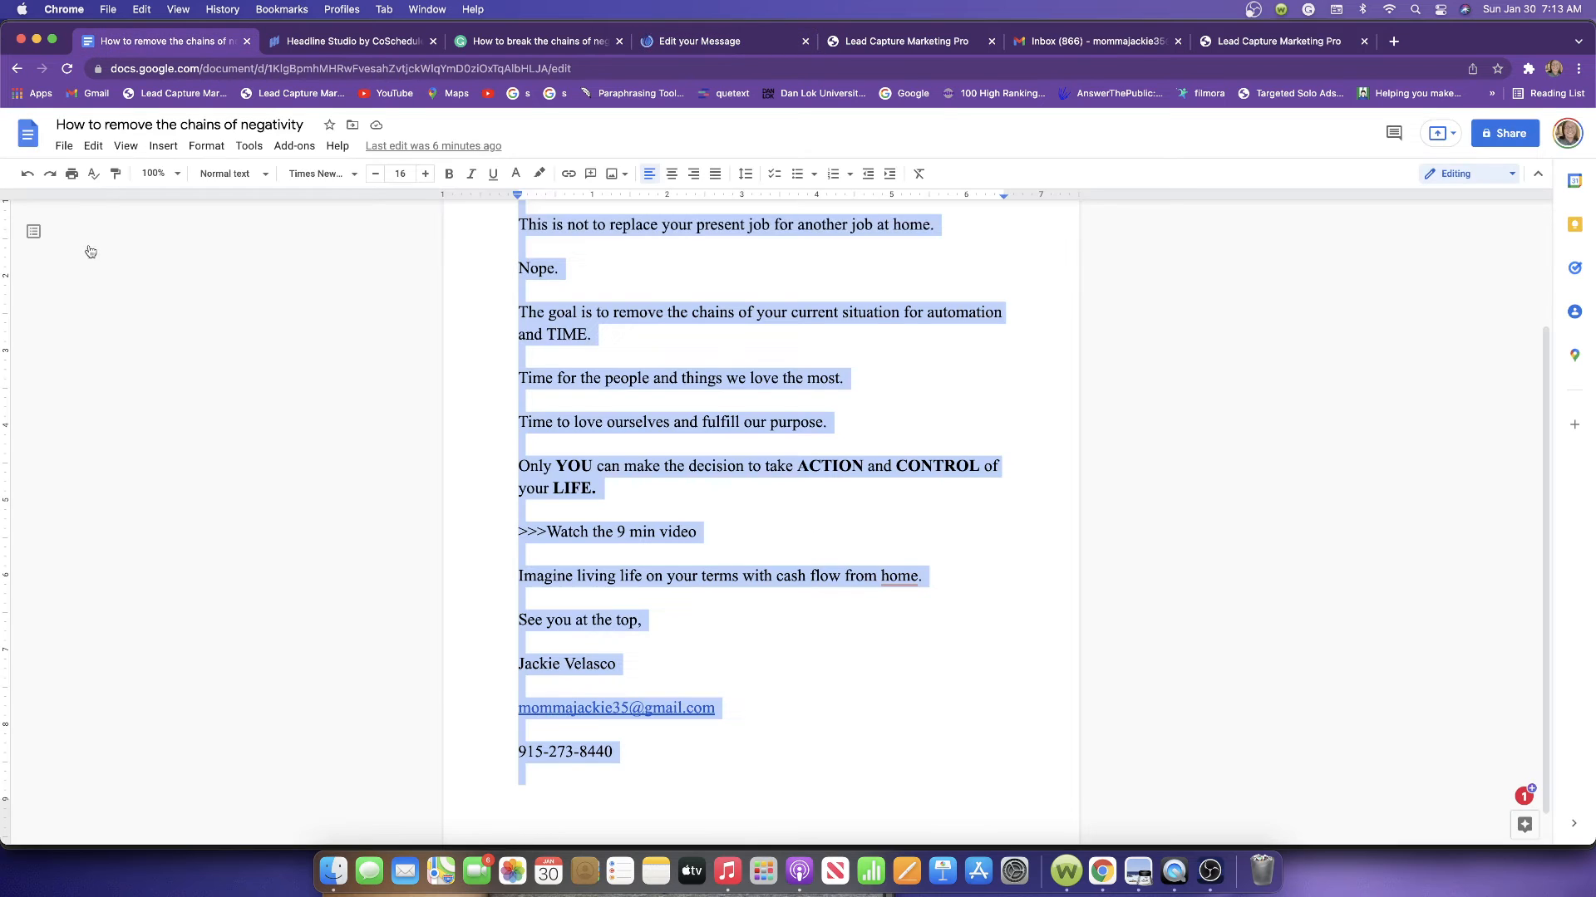
left_click(32, 137)
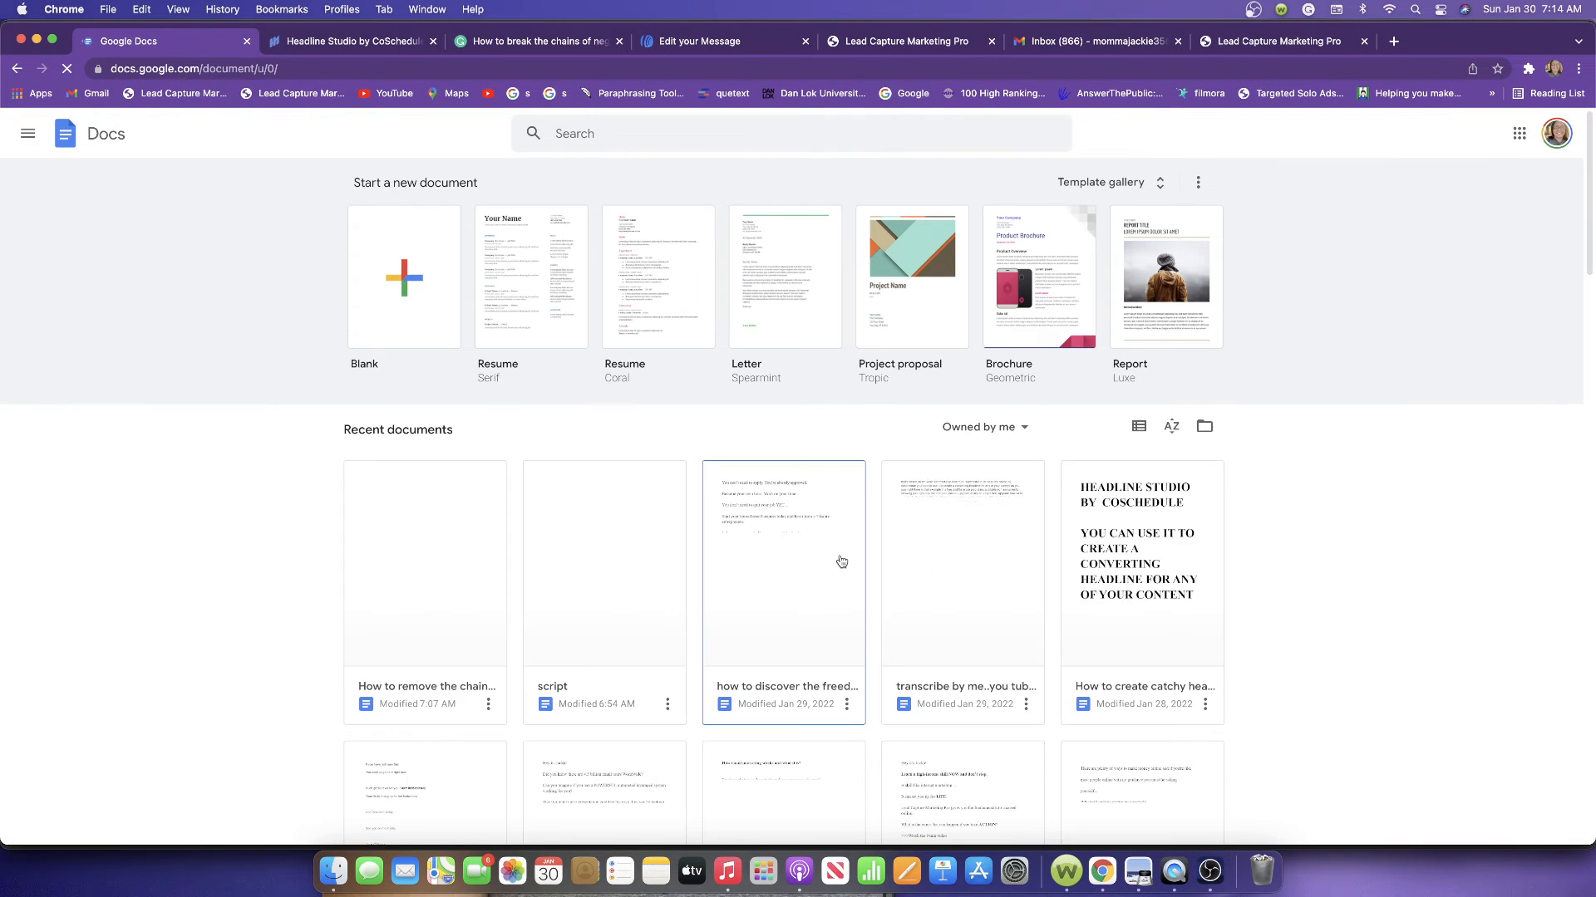
Open the "work fromhome opening" document and copy its line "(You are receiving this email because you requested more information about working from home)"
scroll(765, 570, "down", 5)
scroll(657, 572, "down", 3)
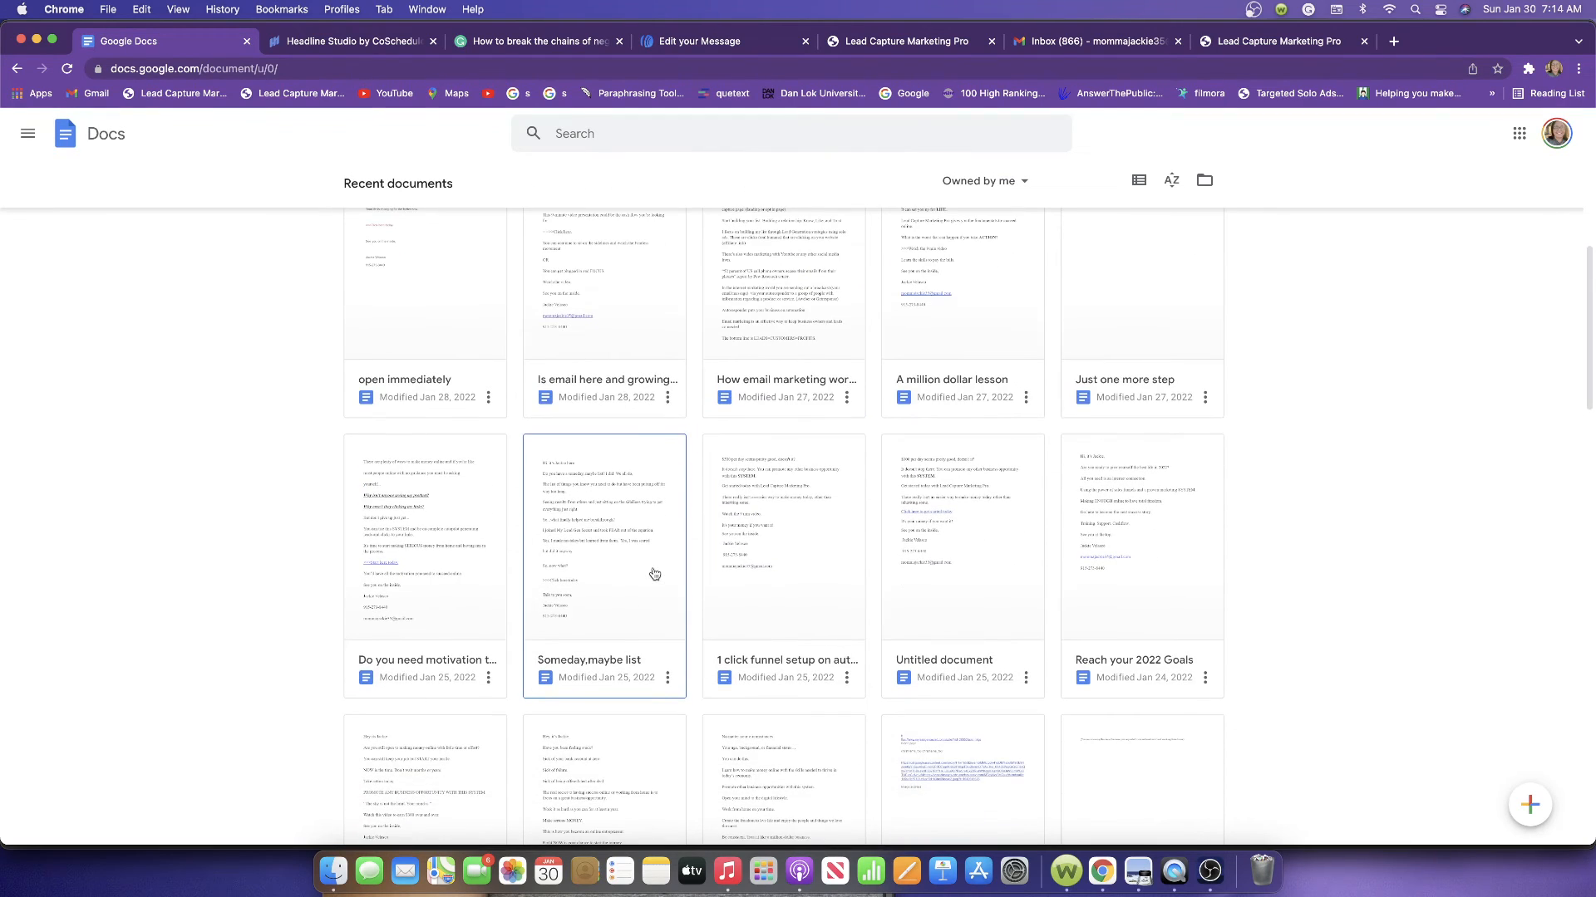
scroll(846, 578, "up", 2)
scroll(846, 578, "down", 5)
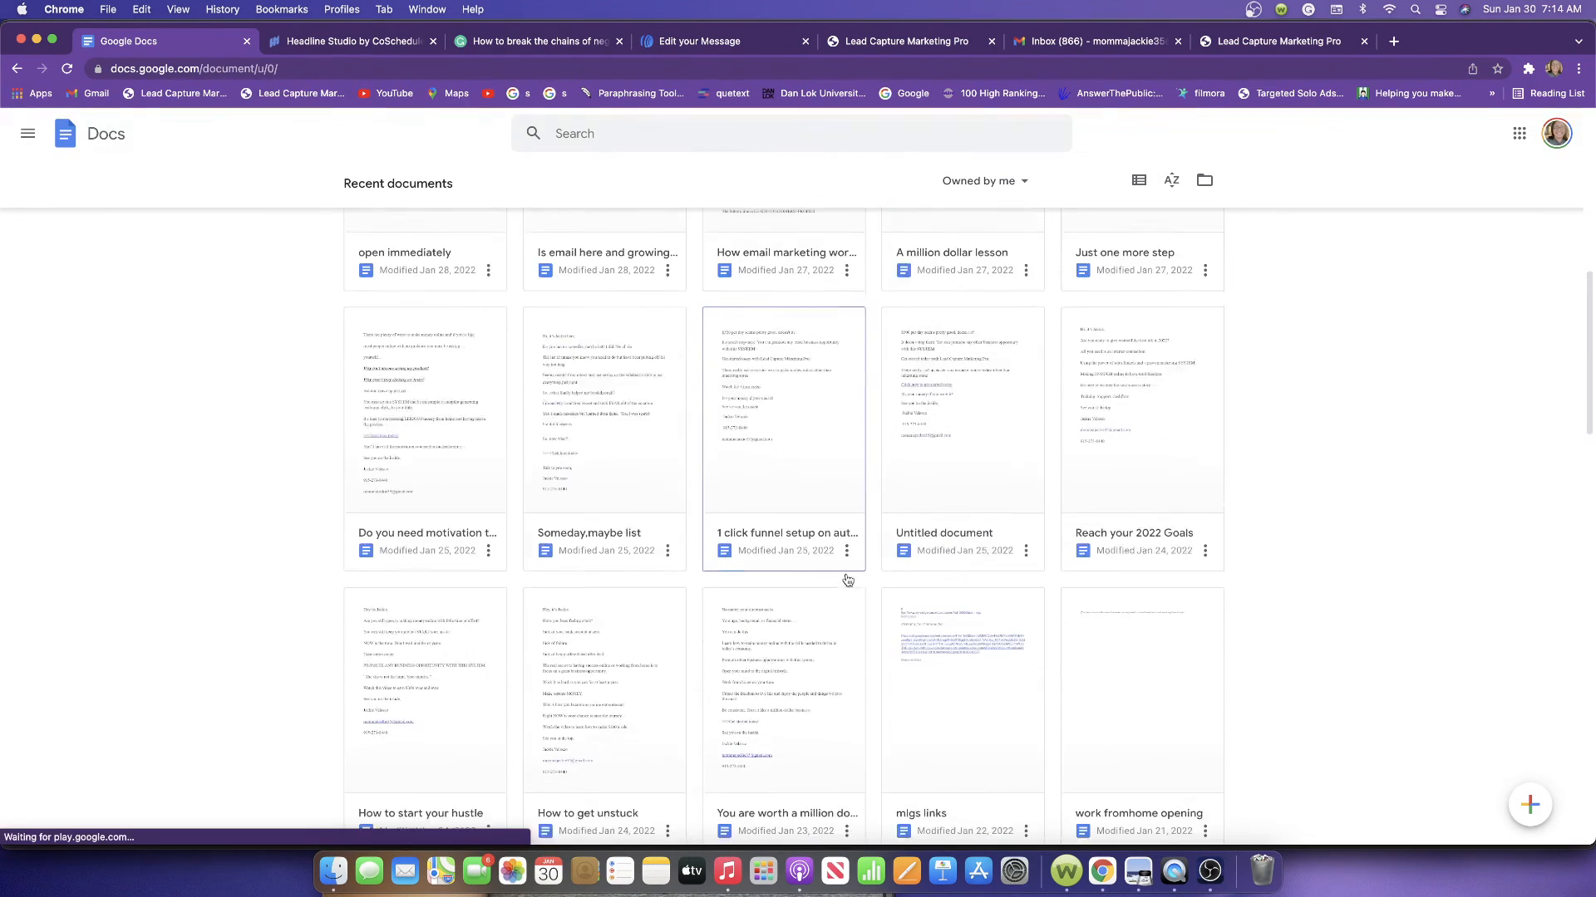
left_click(1194, 509)
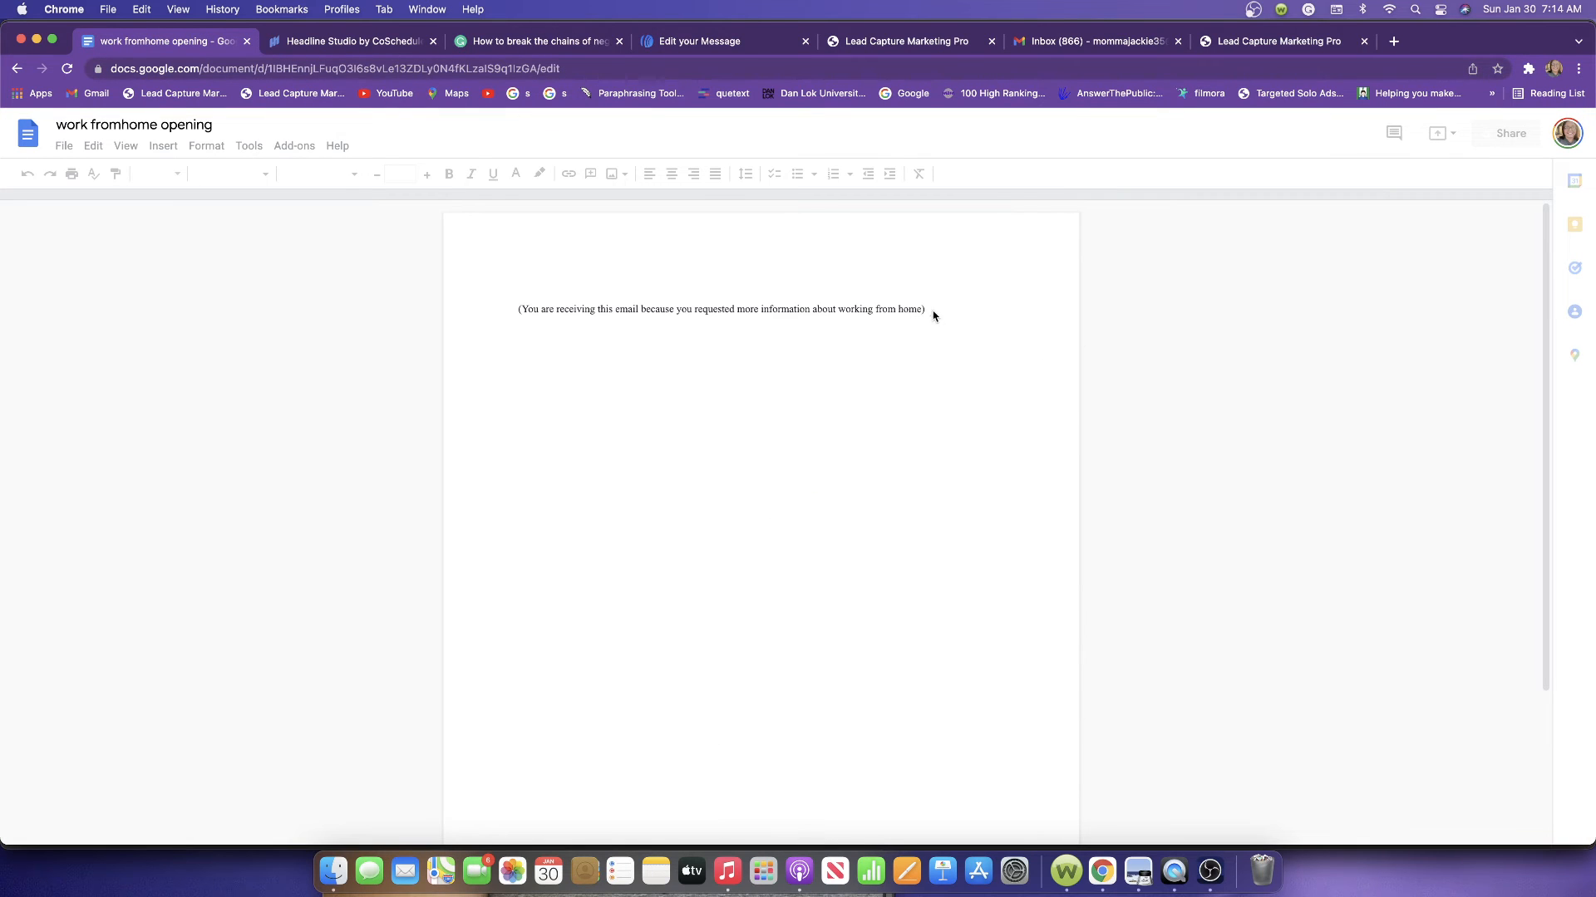
left_click_drag(933, 311, 516, 299)
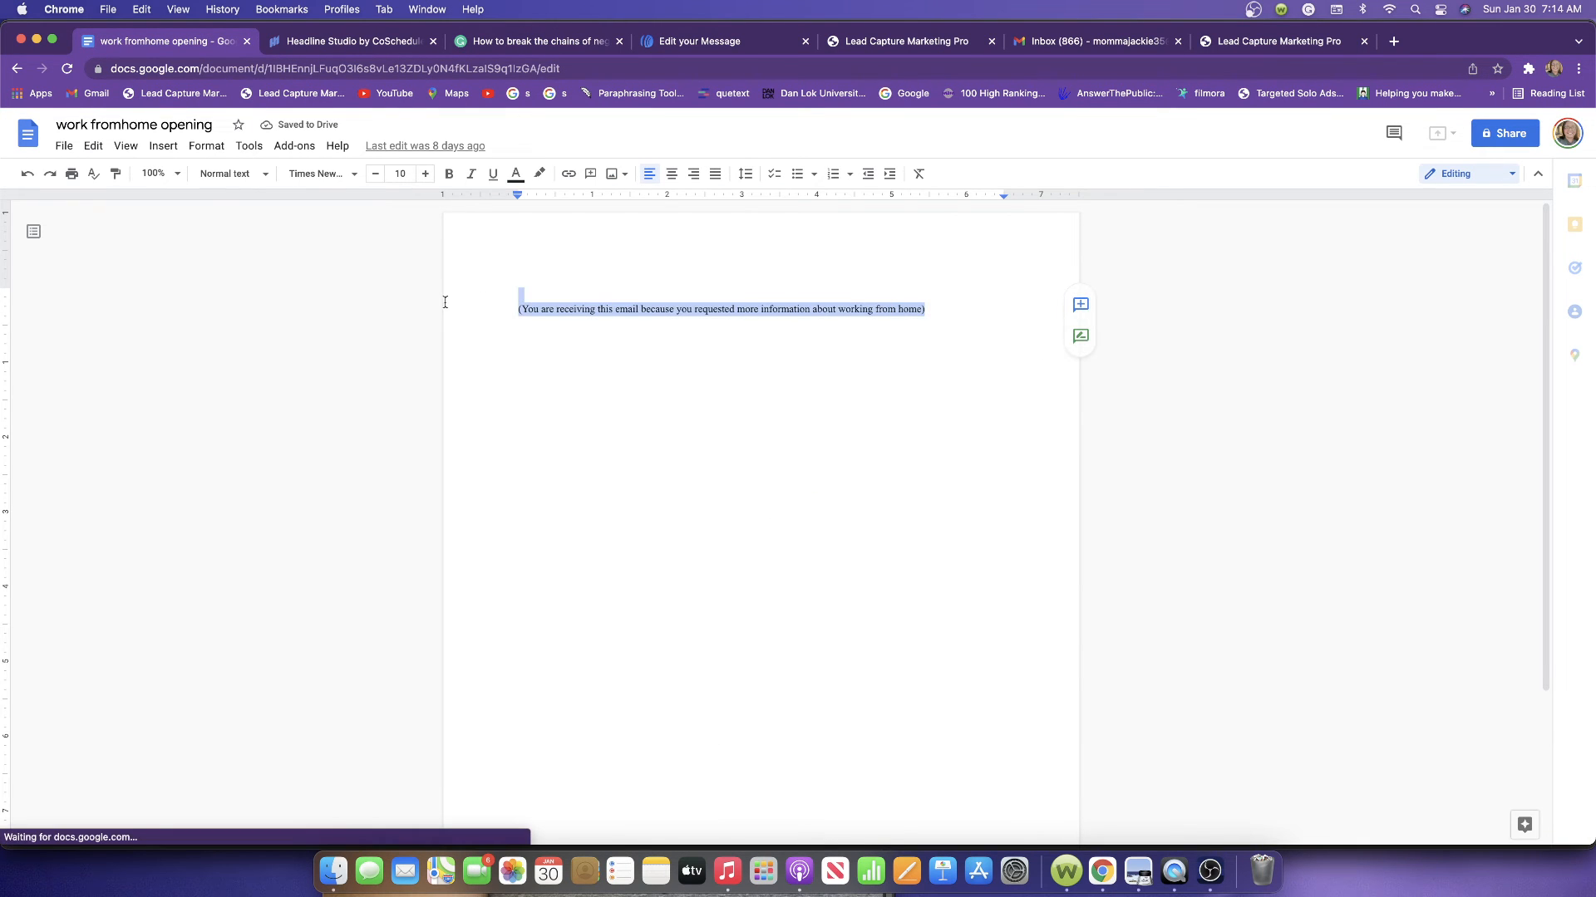
right_click(590, 315)
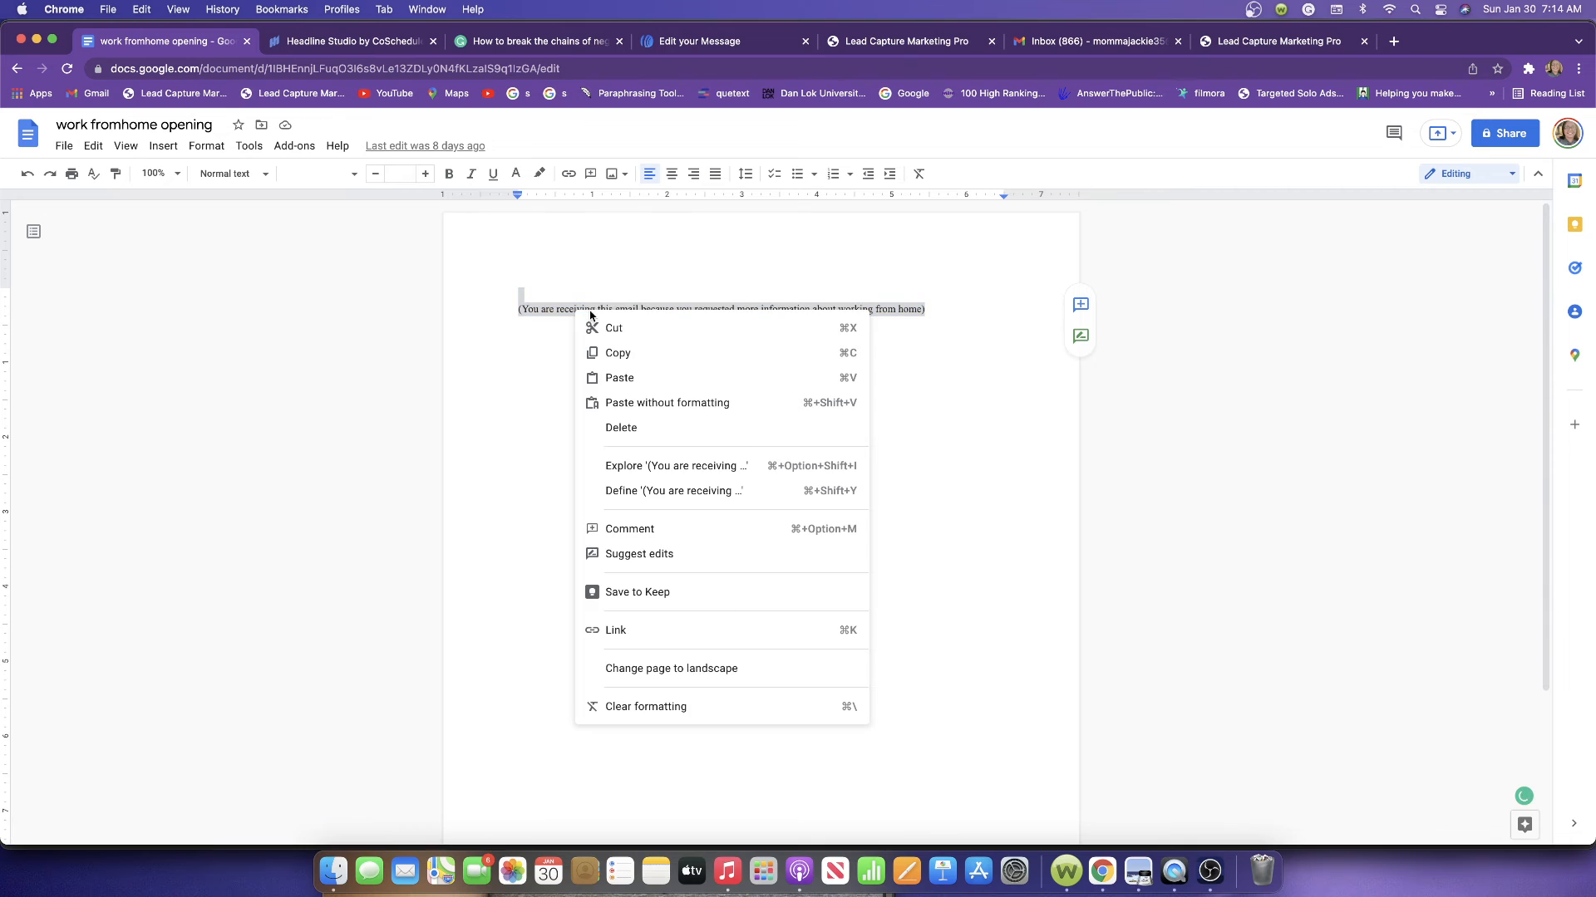
left_click(602, 353)
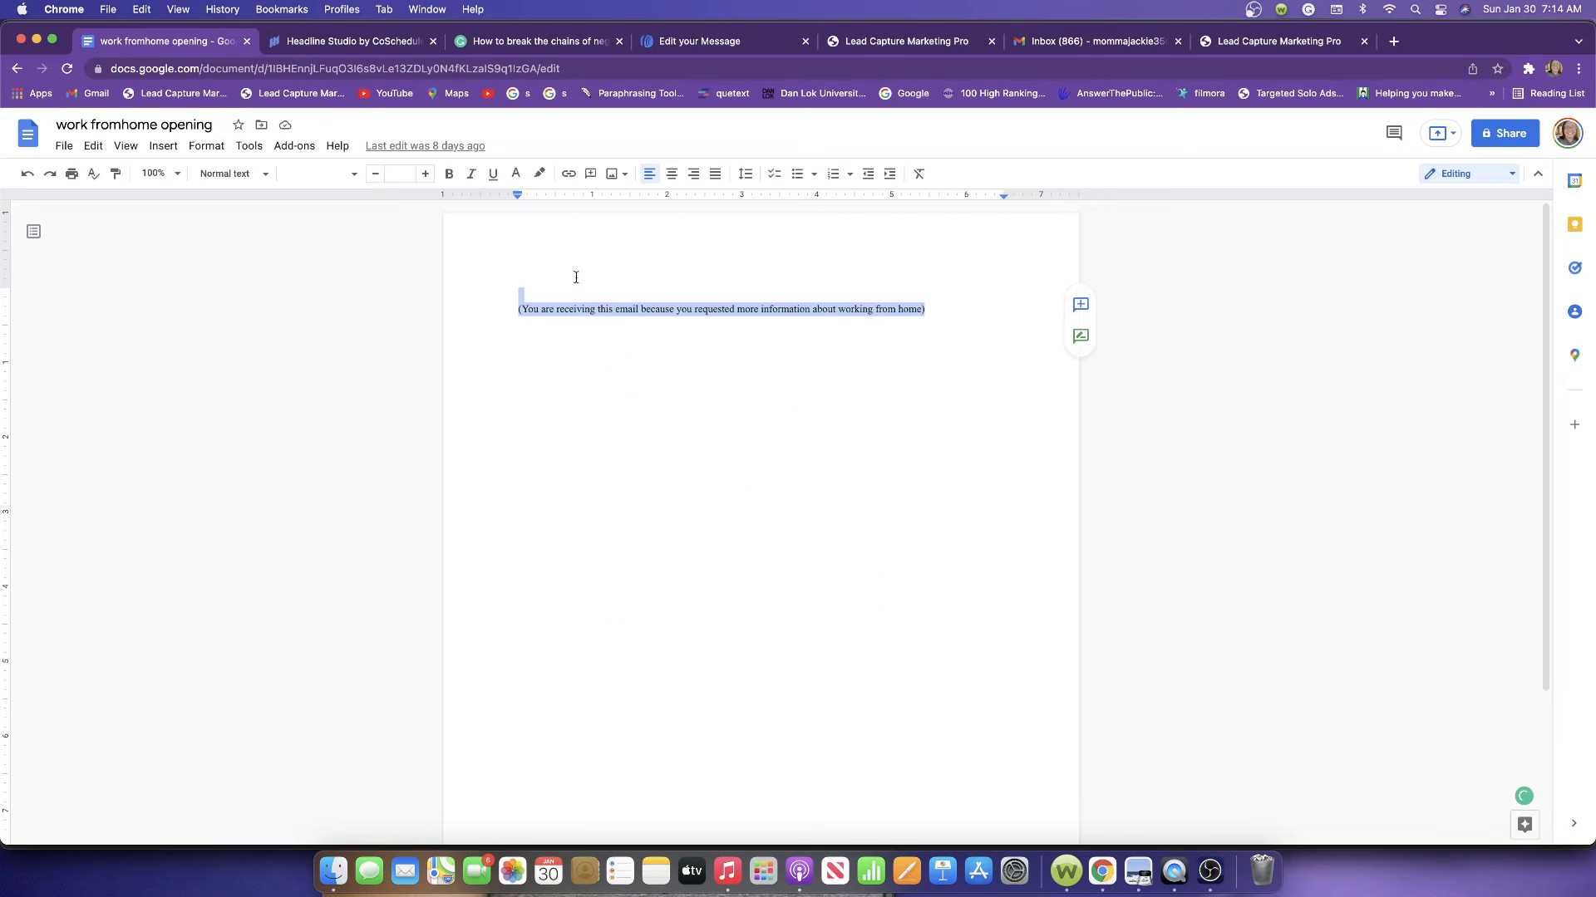
Paste the copied disclaimer several blank lines below the phone number in the AWeber message, and save the message
left_click(689, 42)
scroll(592, 524, "down", 5)
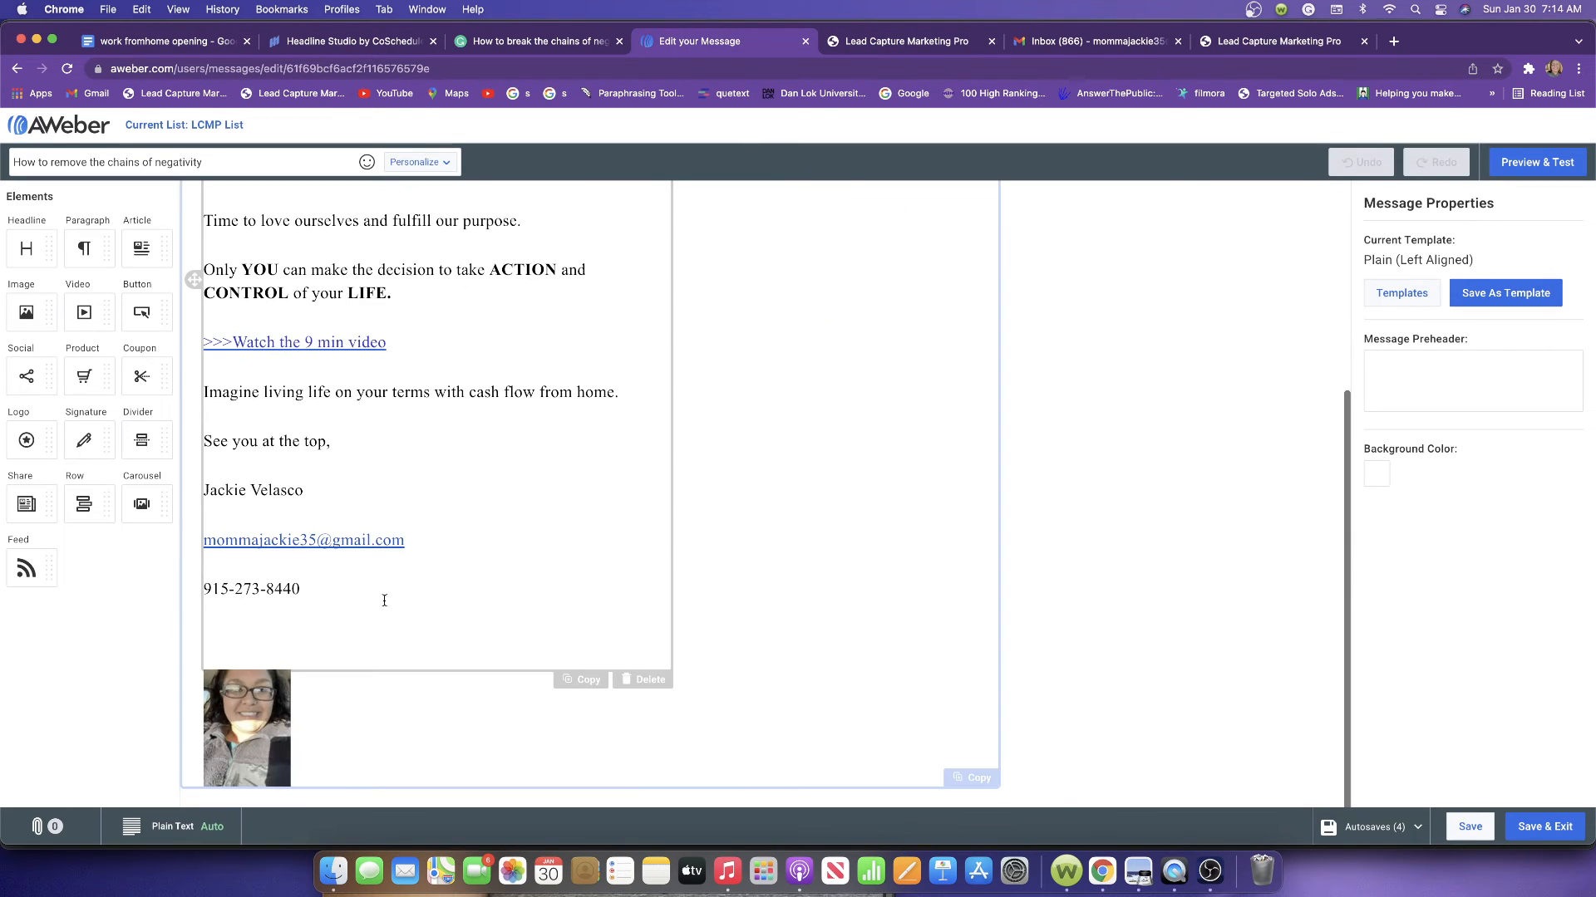
left_click(353, 598)
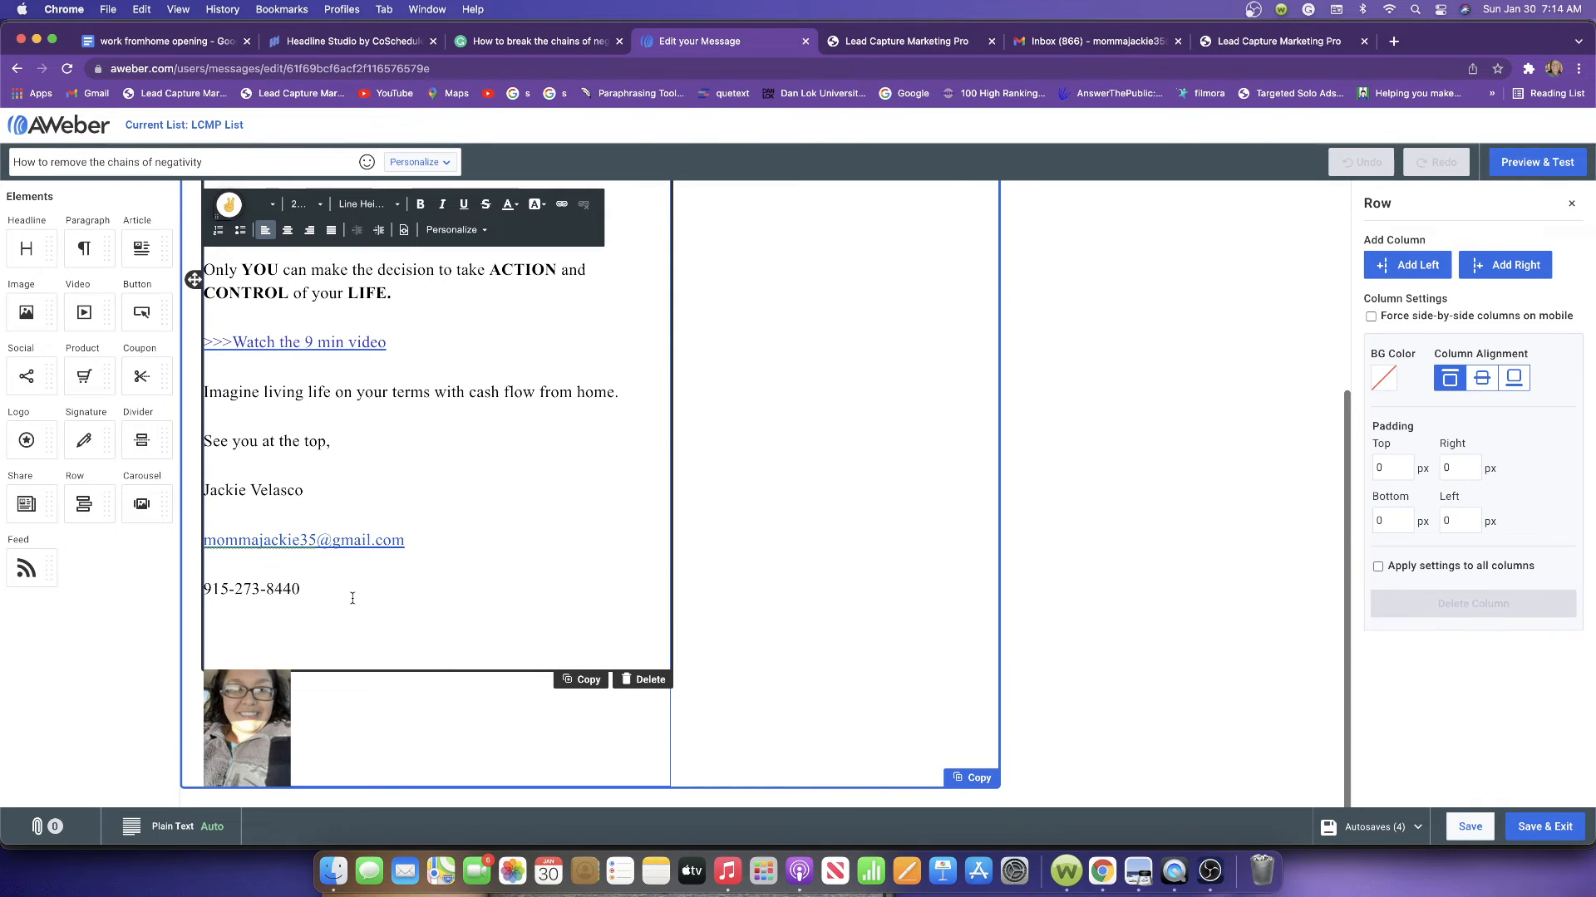
key("Return")
key("Return")
key("Return")
key("Return")
key("Return")
key("Return")
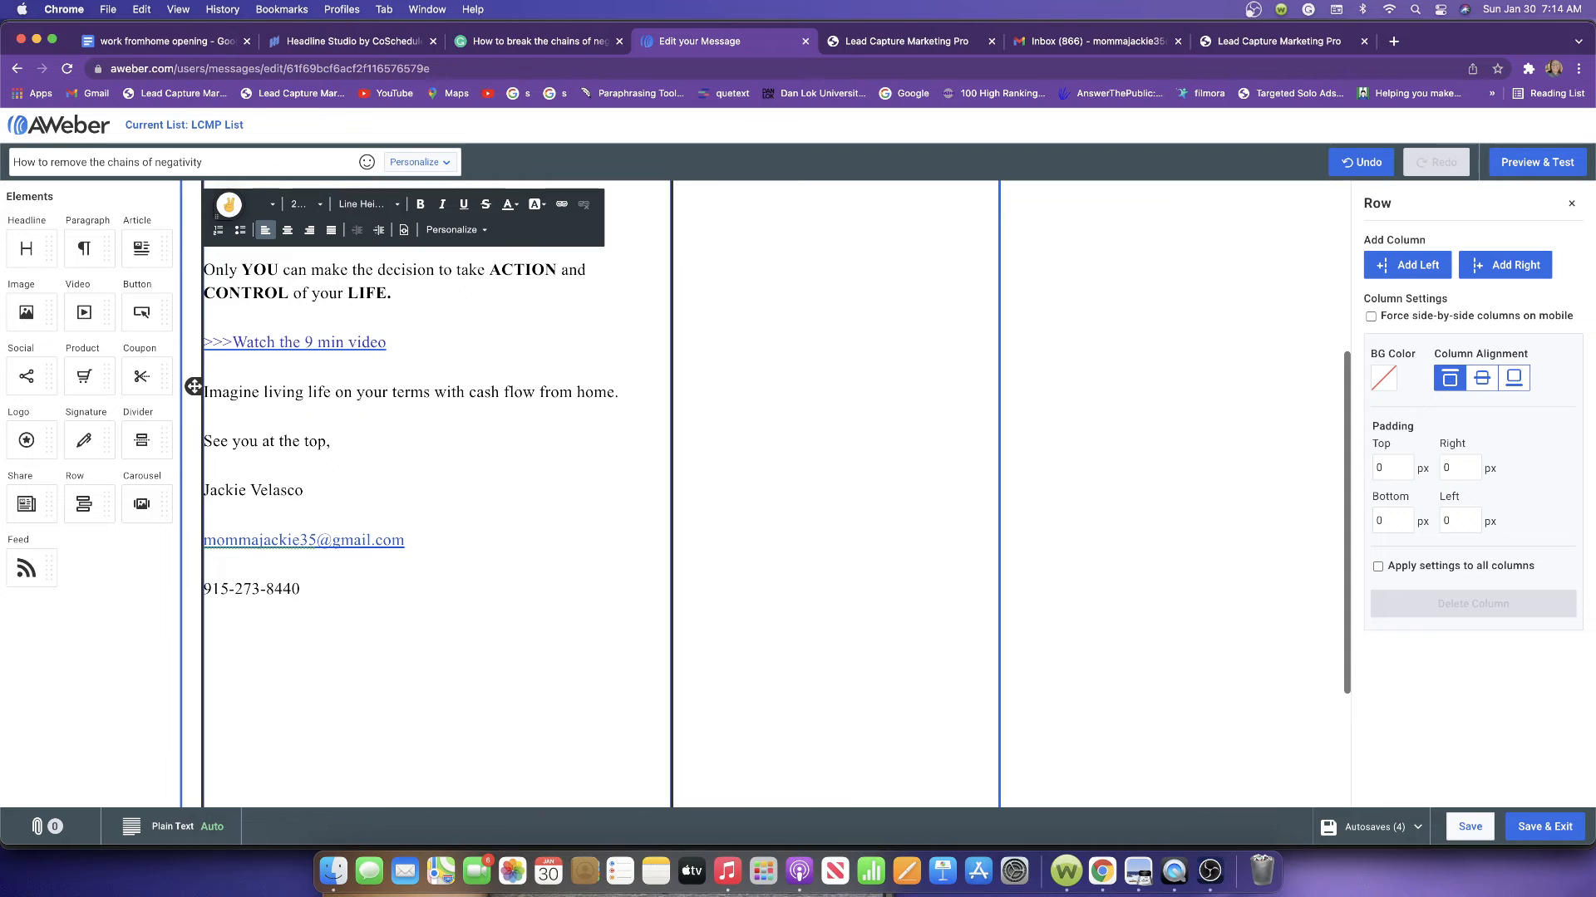
scroll(193, 386, "down", 2)
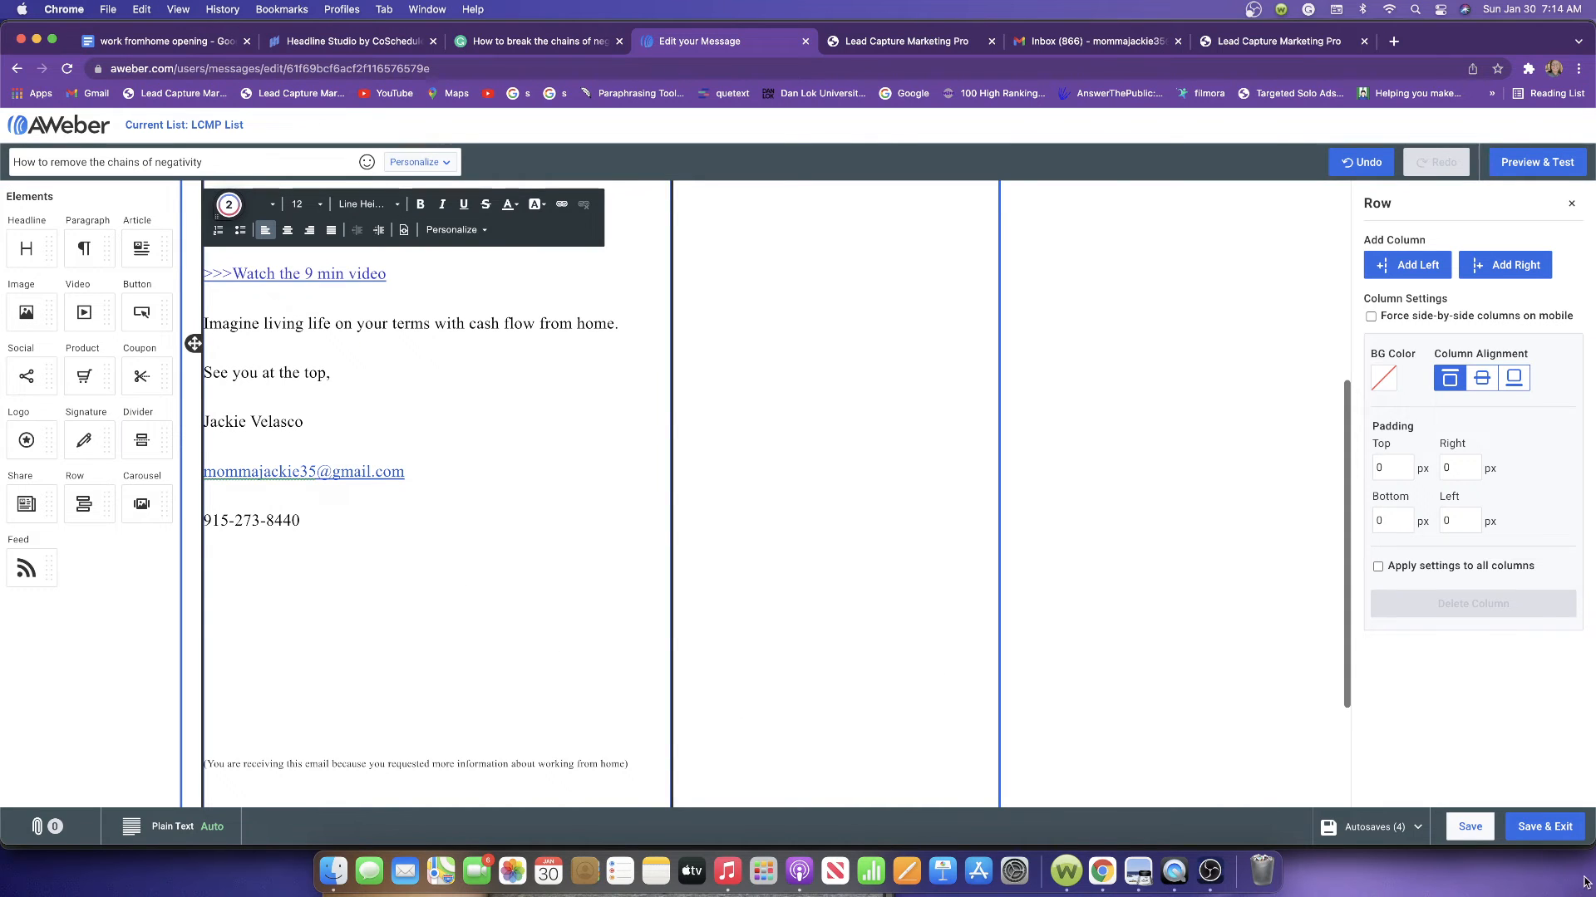
left_click(1469, 826)
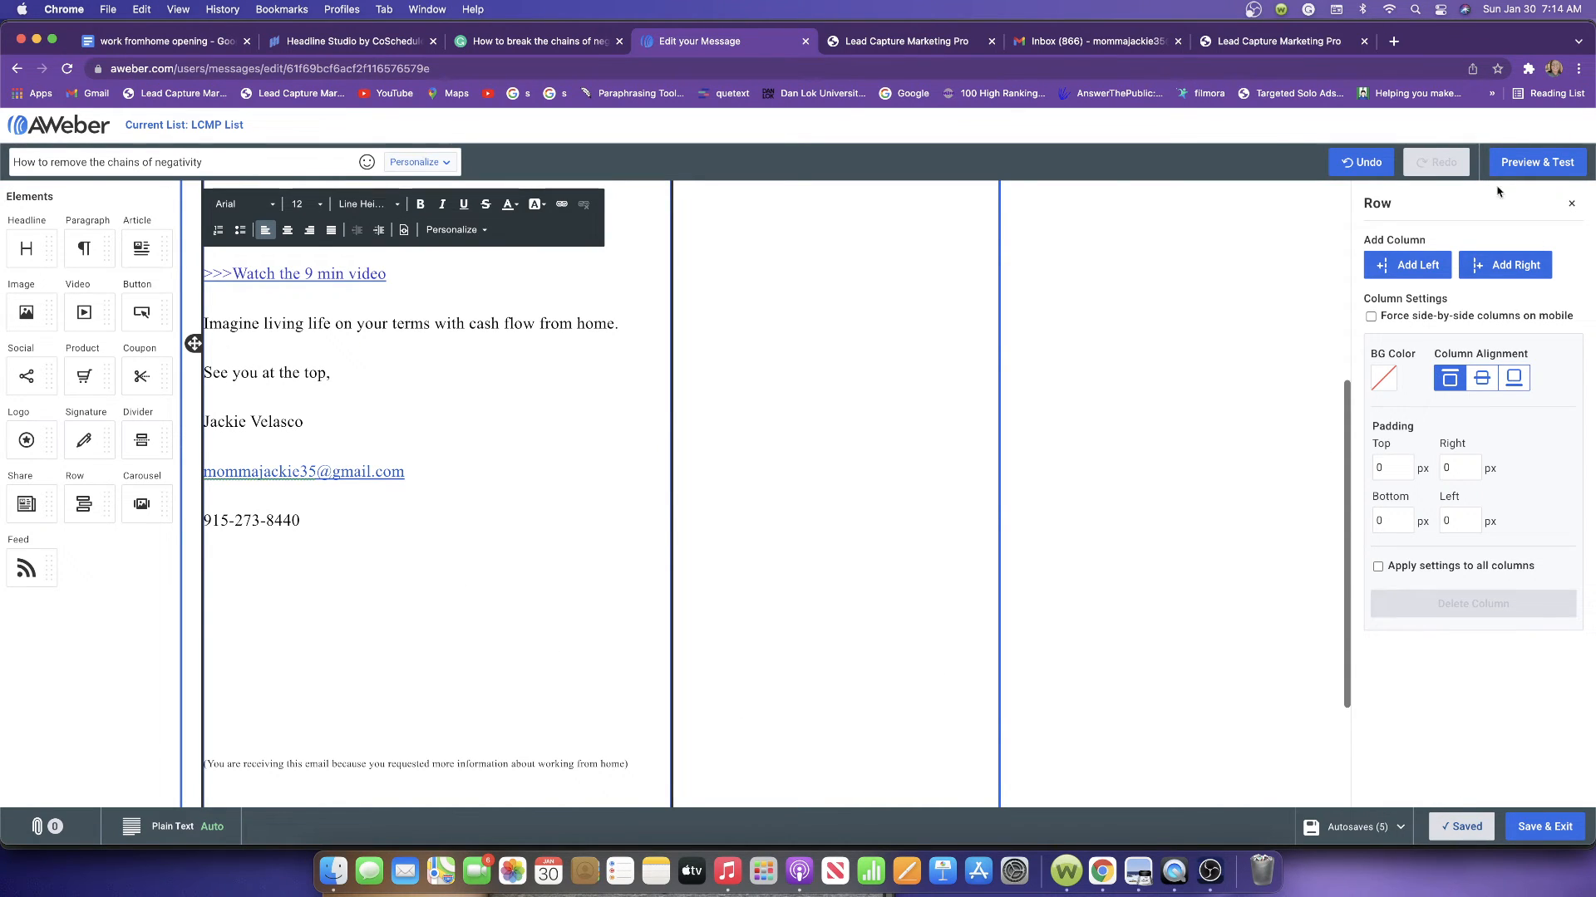
Preview the message in mobile view and send a test message to the e-mail address already filled in
left_click(1536, 162)
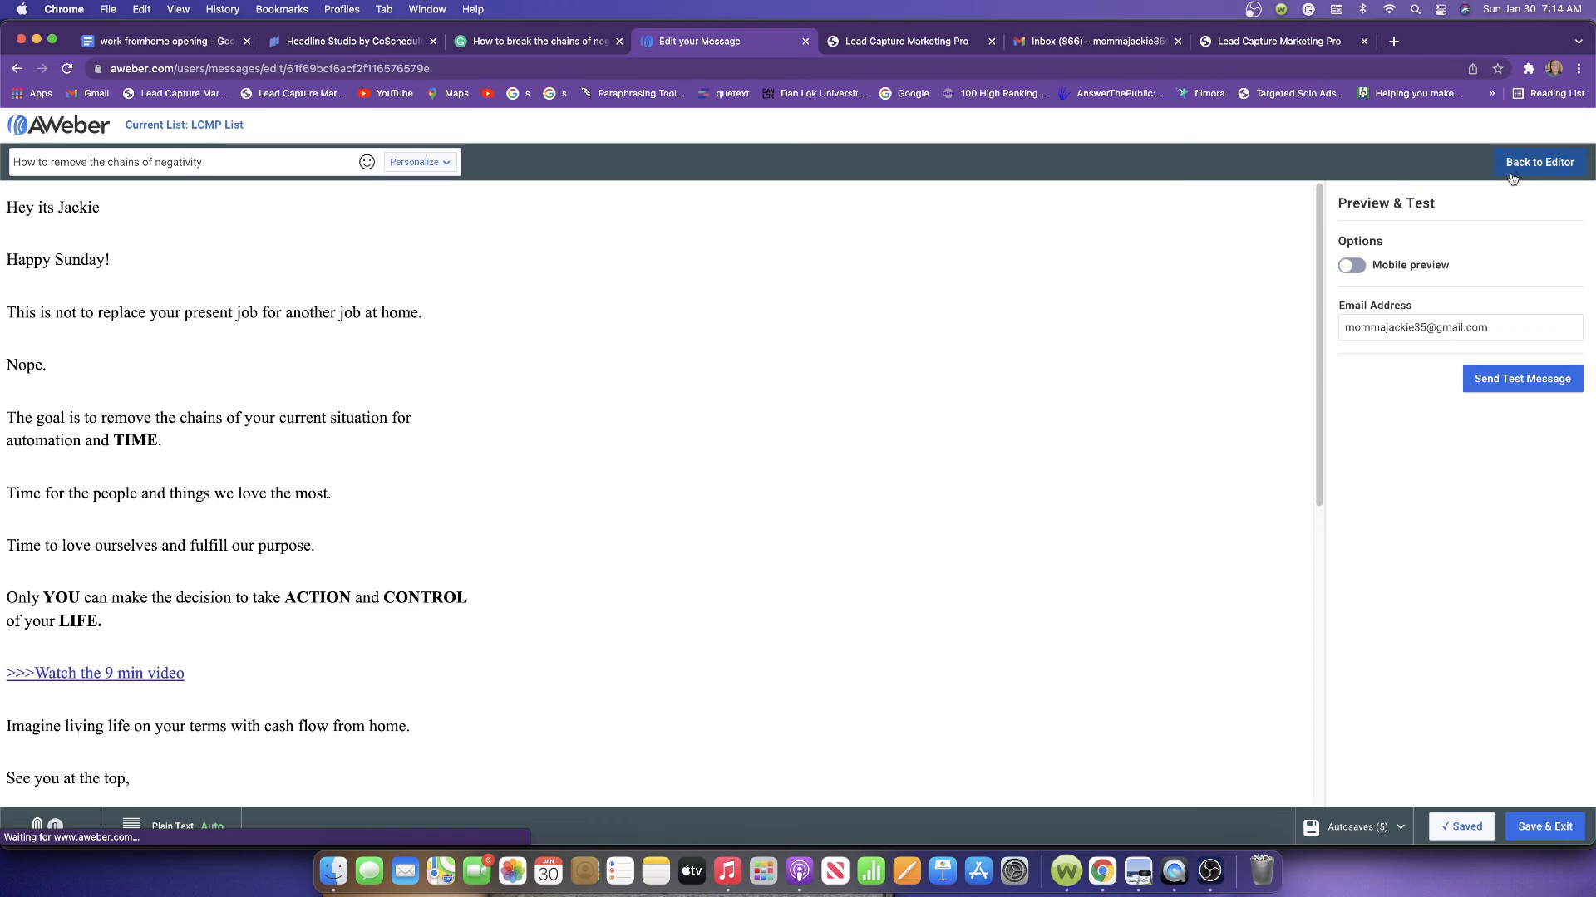
left_click(1352, 266)
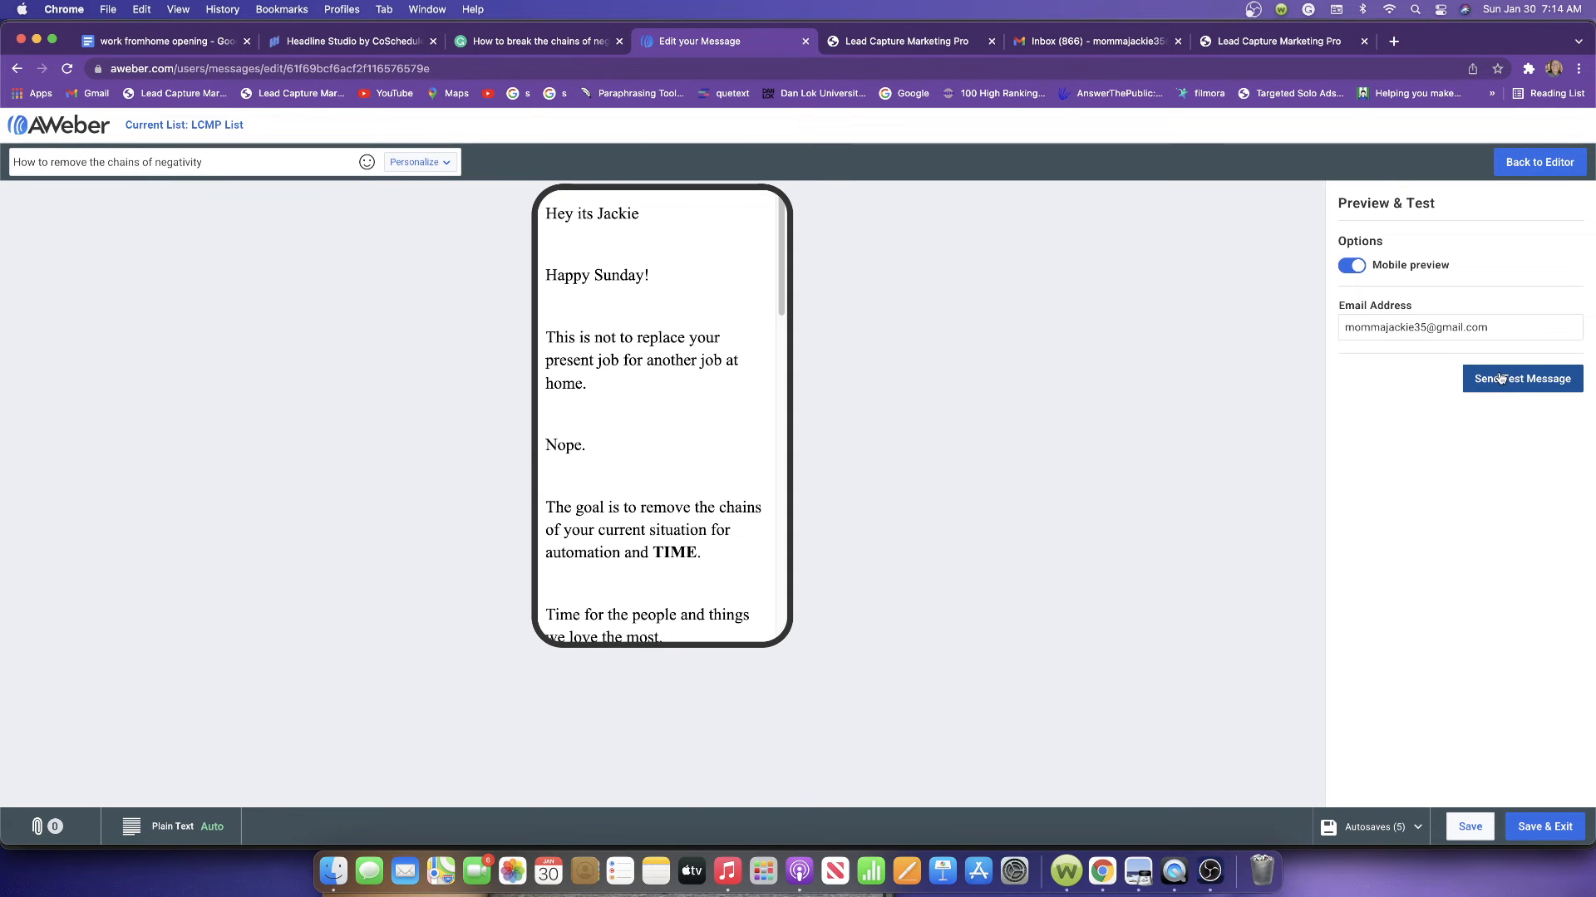
left_click(1500, 379)
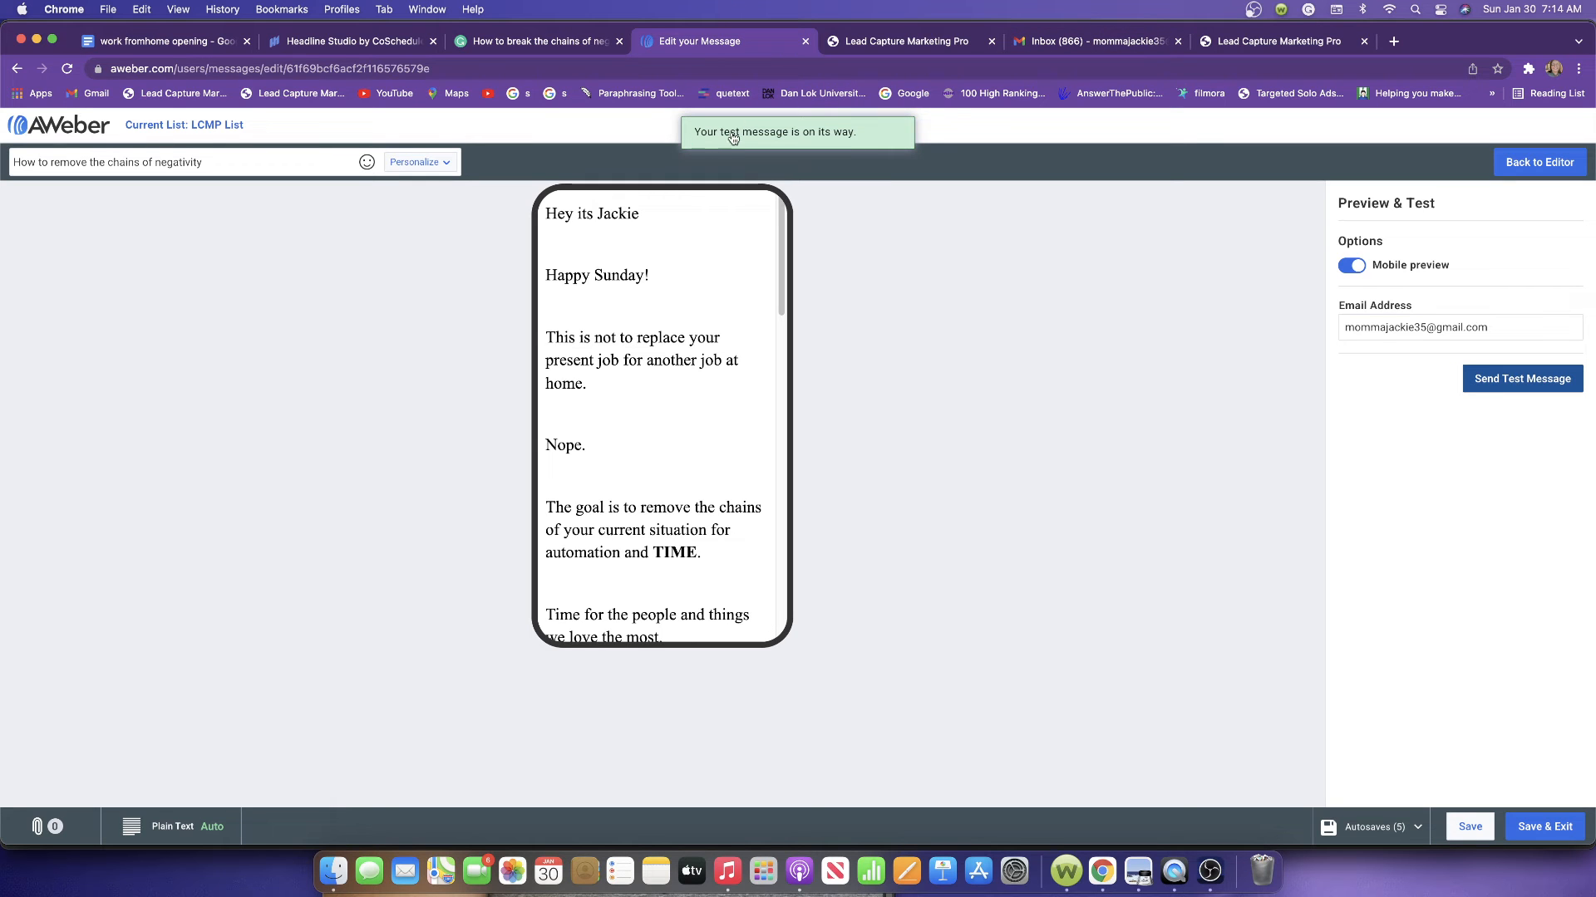
Open the new test email in Gmail, mark it as safe, and check the disclaimer below the signature
left_click(1068, 42)
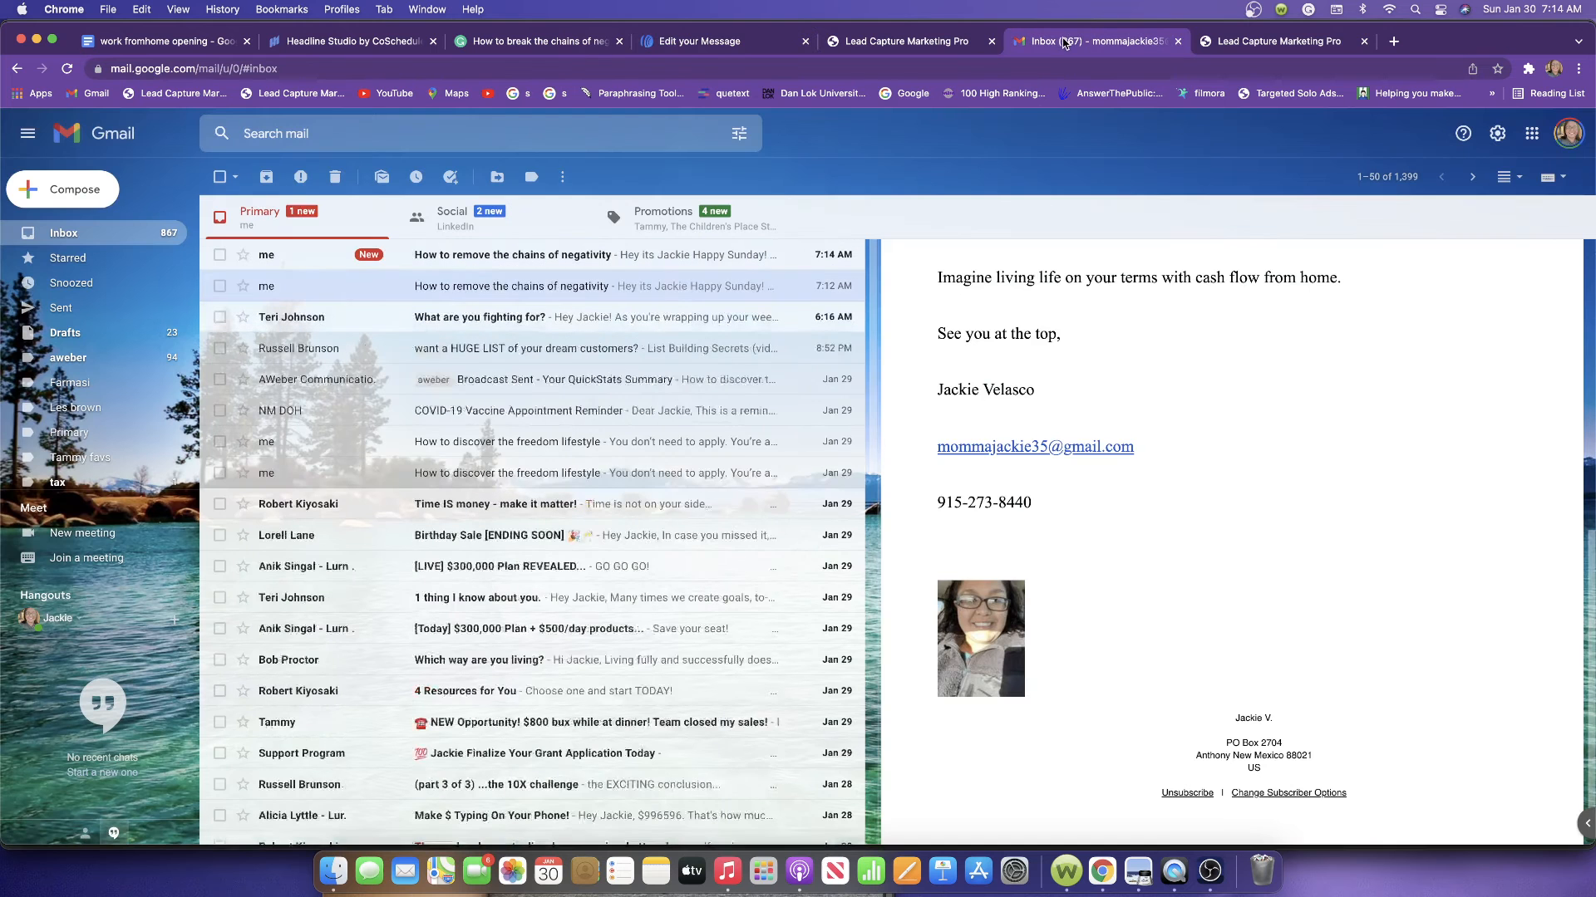
left_click(532, 255)
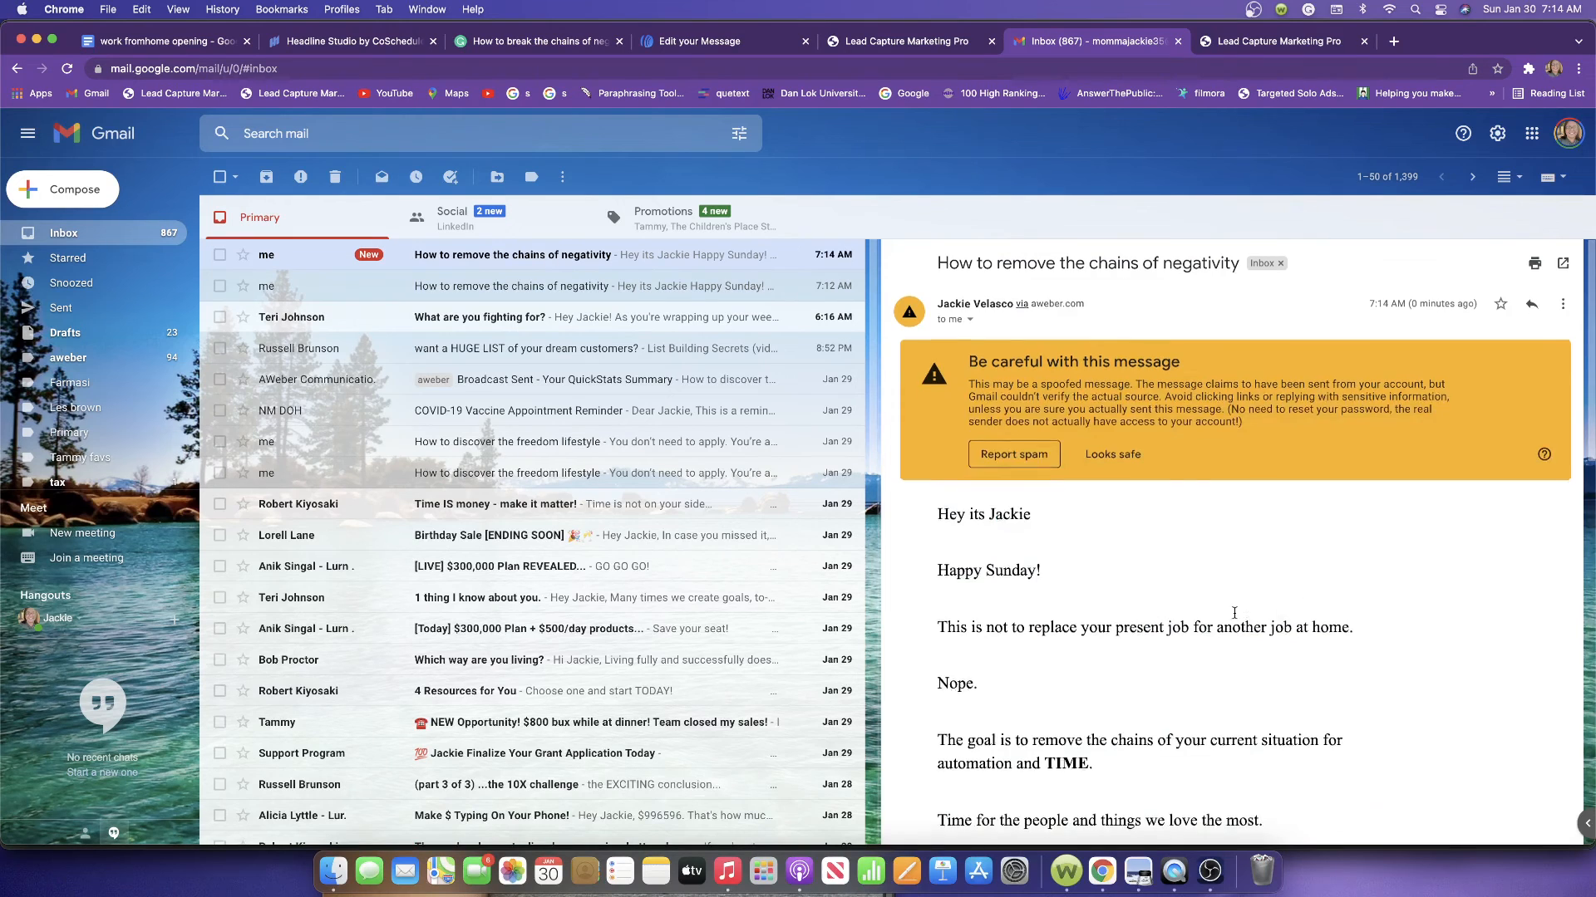
scroll(1167, 548, "down", 5)
scroll(1168, 549, "up", 10)
left_click(1113, 419)
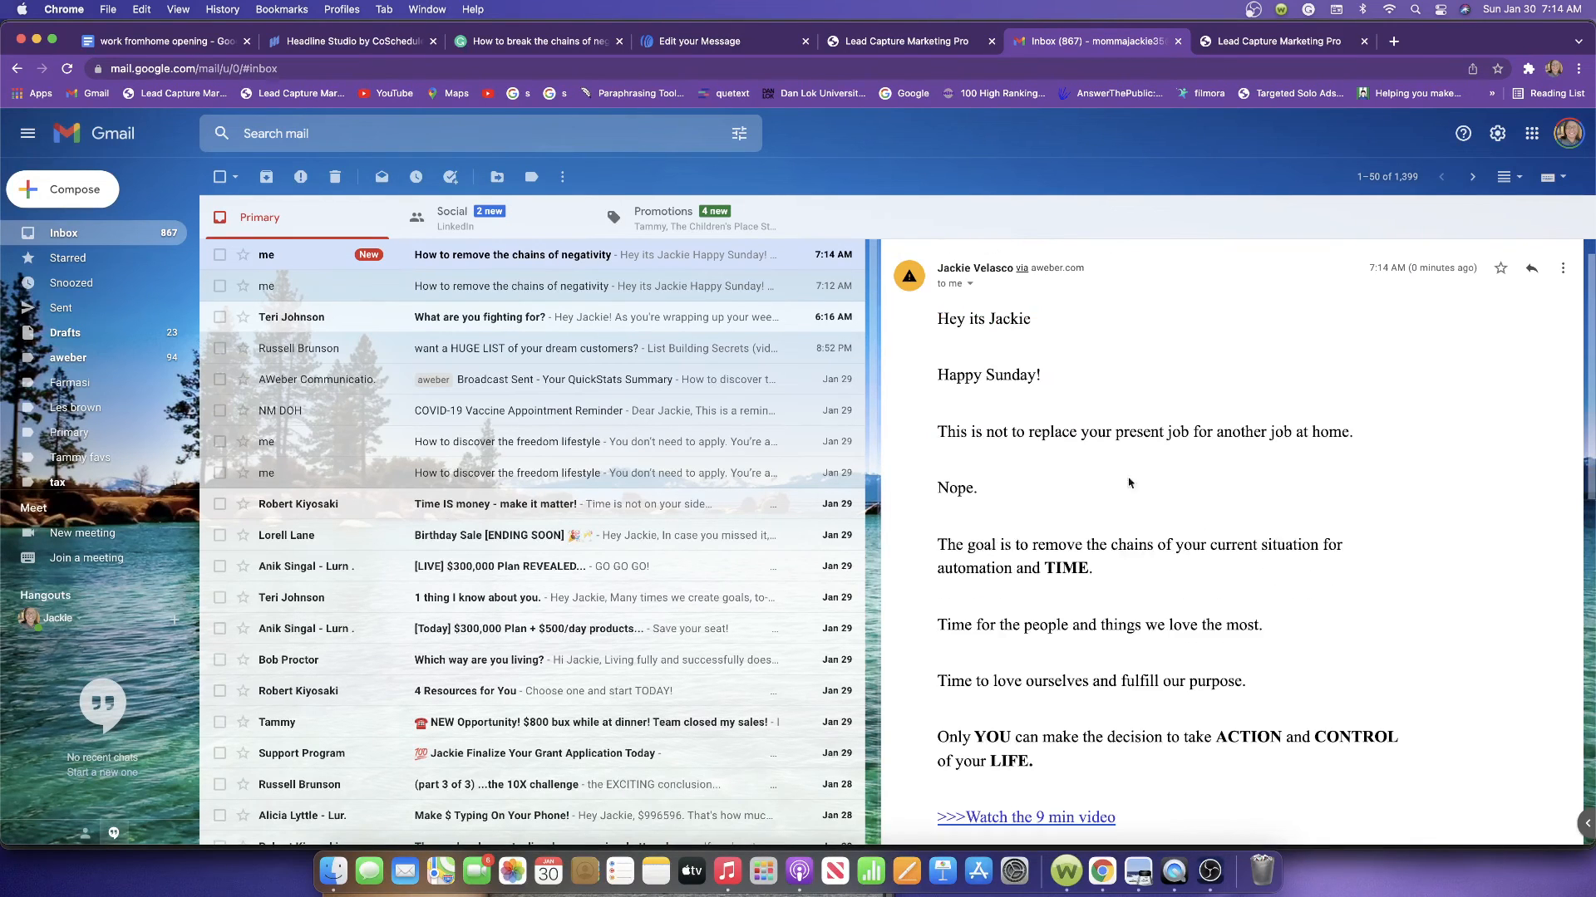
scroll(1147, 582, "down", 10)
scroll(1153, 594, "down", 2)
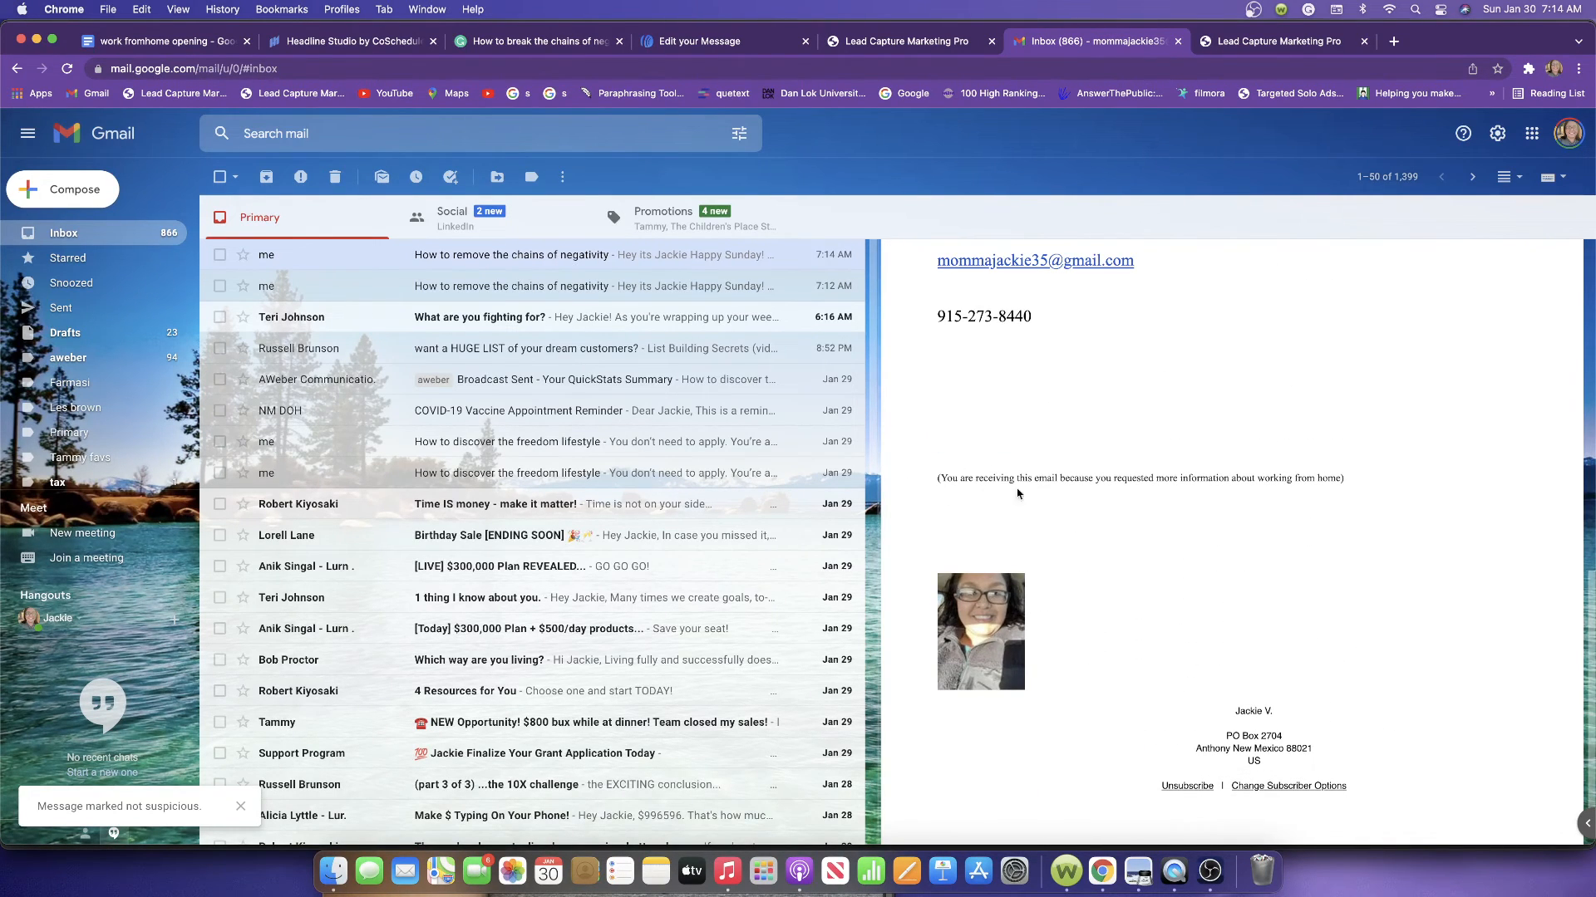
scroll(1017, 494, "up", 10)
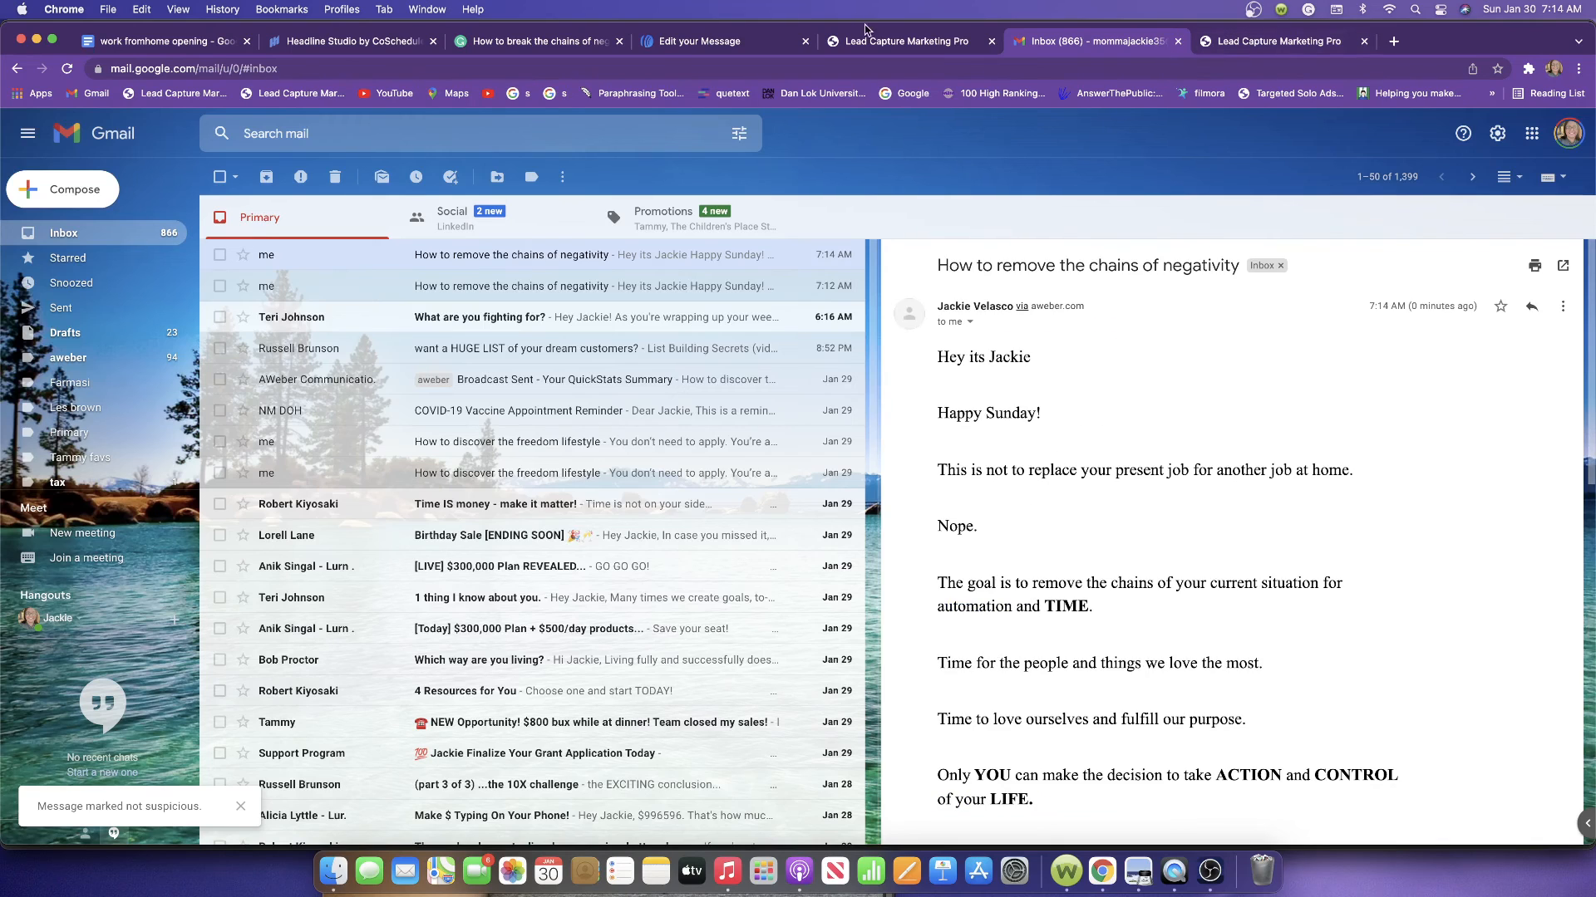
Save and exit the AWeber message, and send the "How to remove the chains of negativity" broadcast immediately to LCMP List's active subscribers
left_click(669, 43)
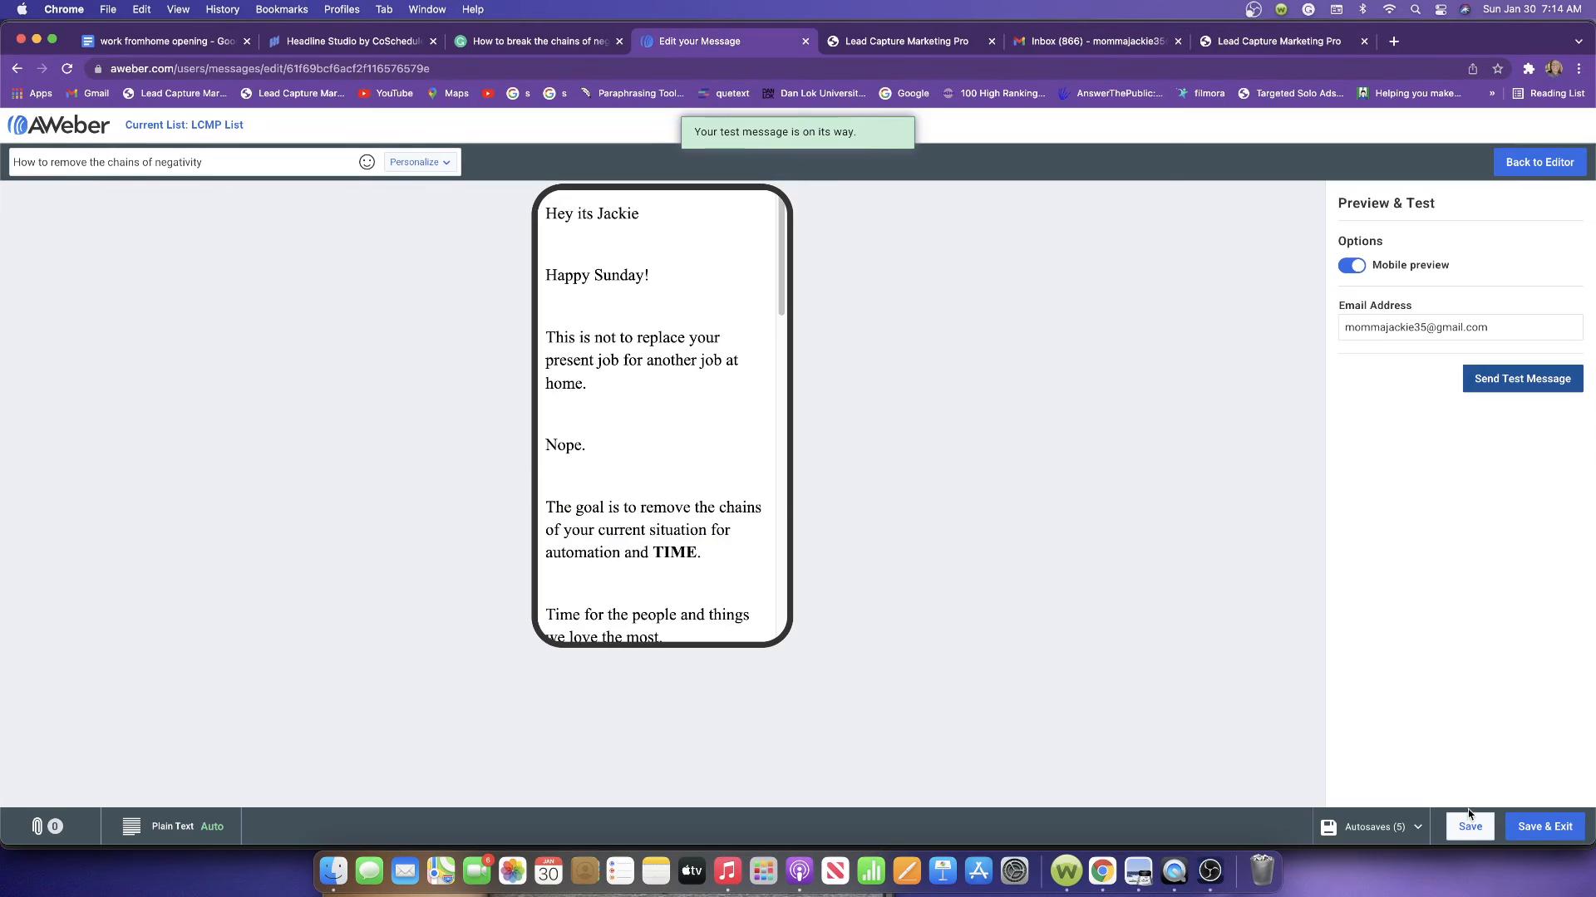
left_click(1549, 836)
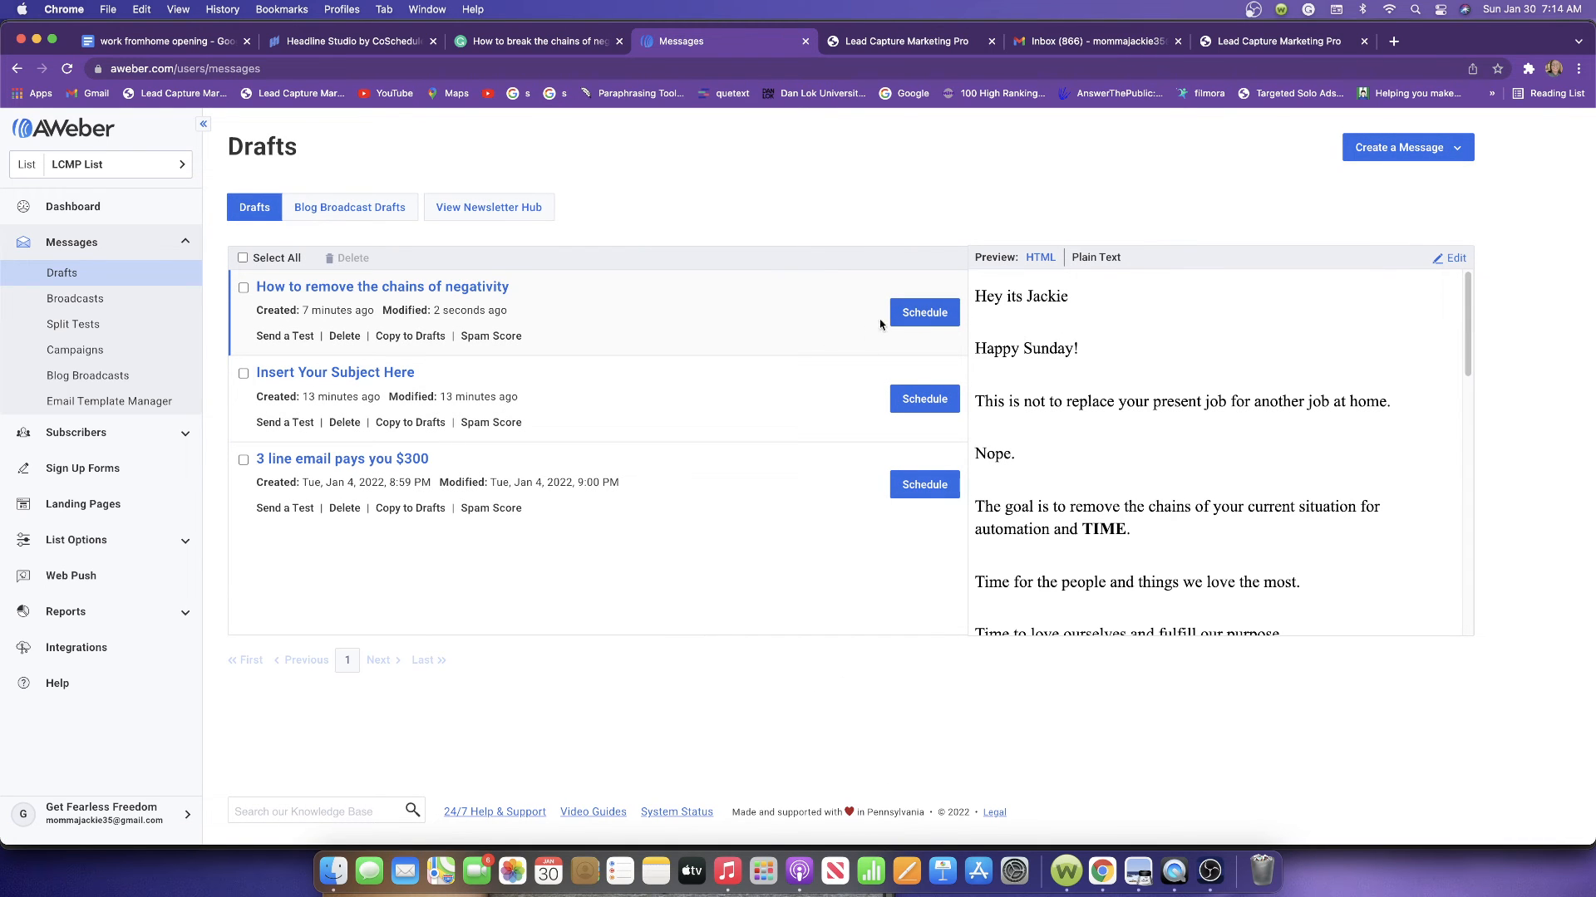
left_click(923, 324)
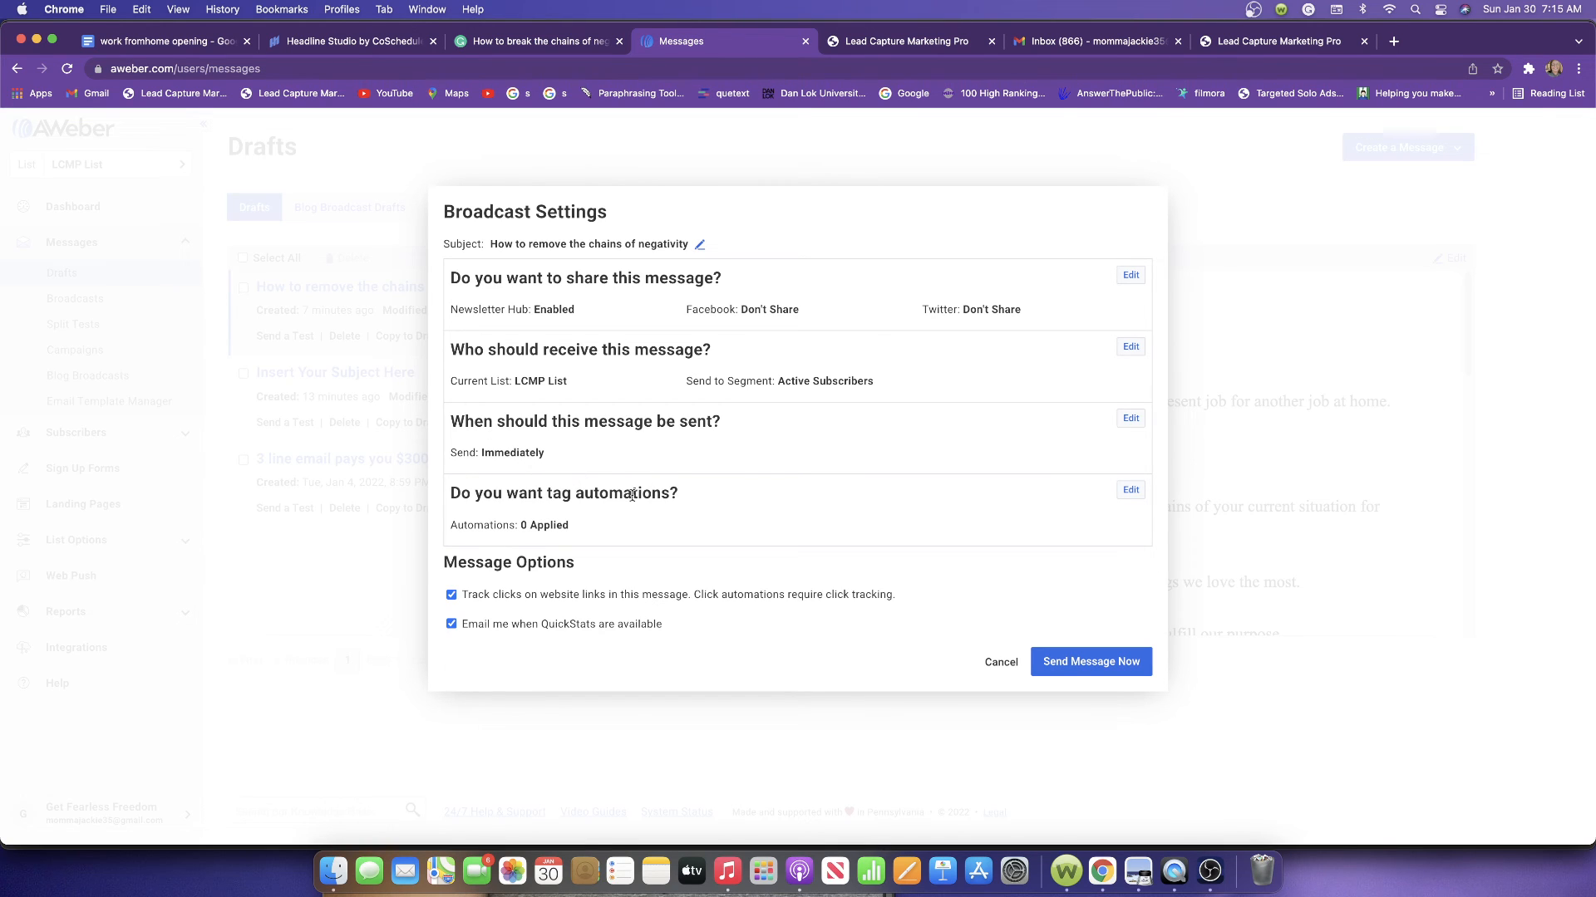
left_click(1084, 663)
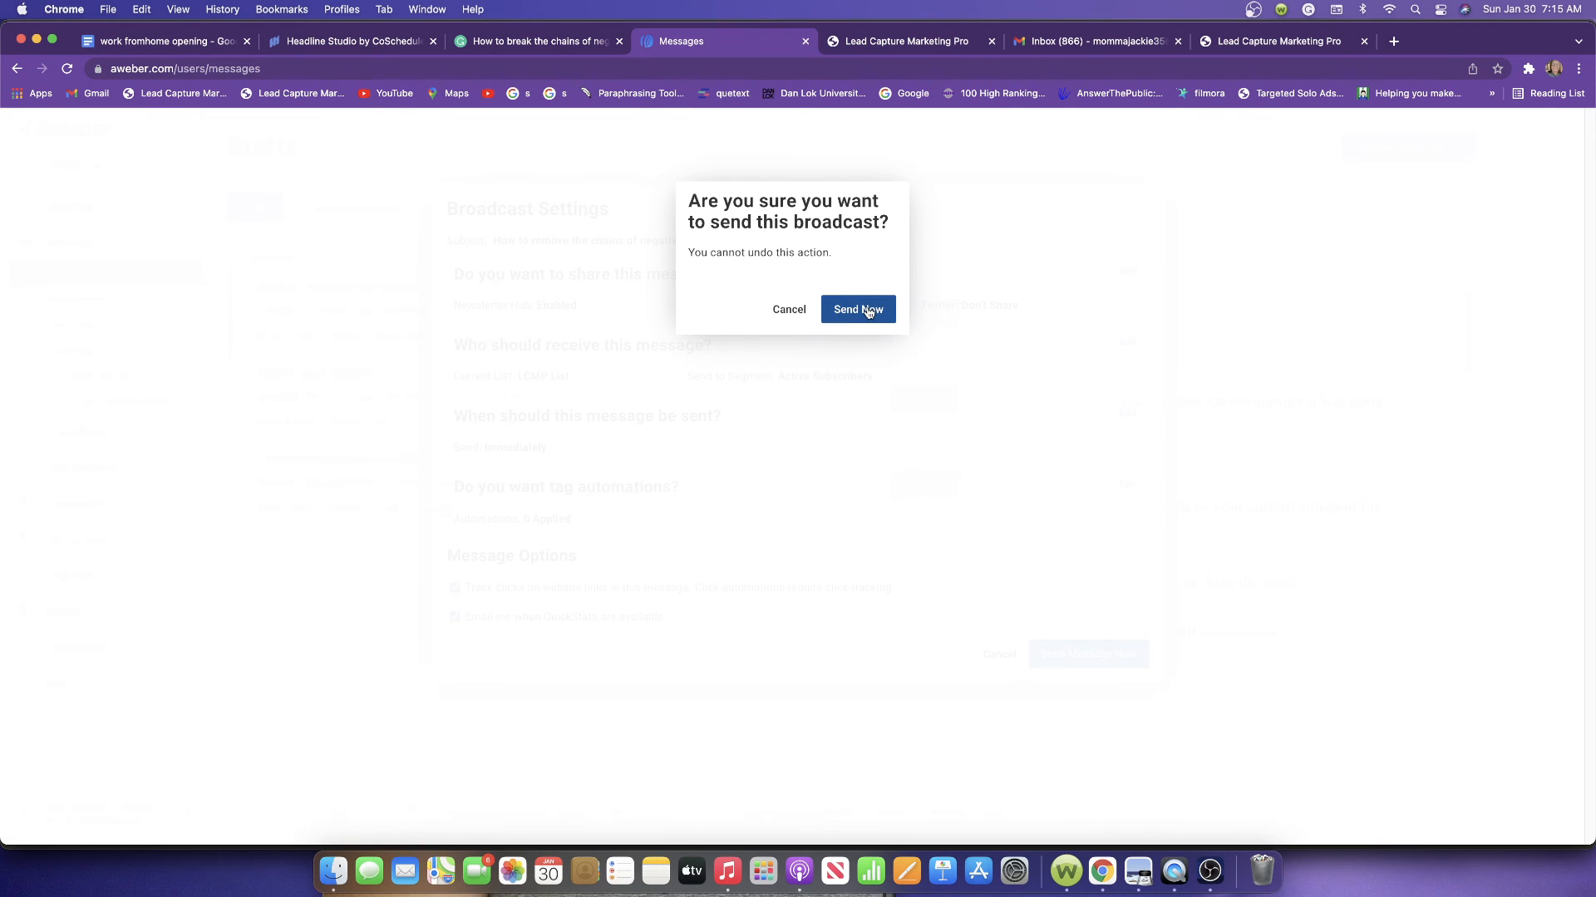
left_click(866, 311)
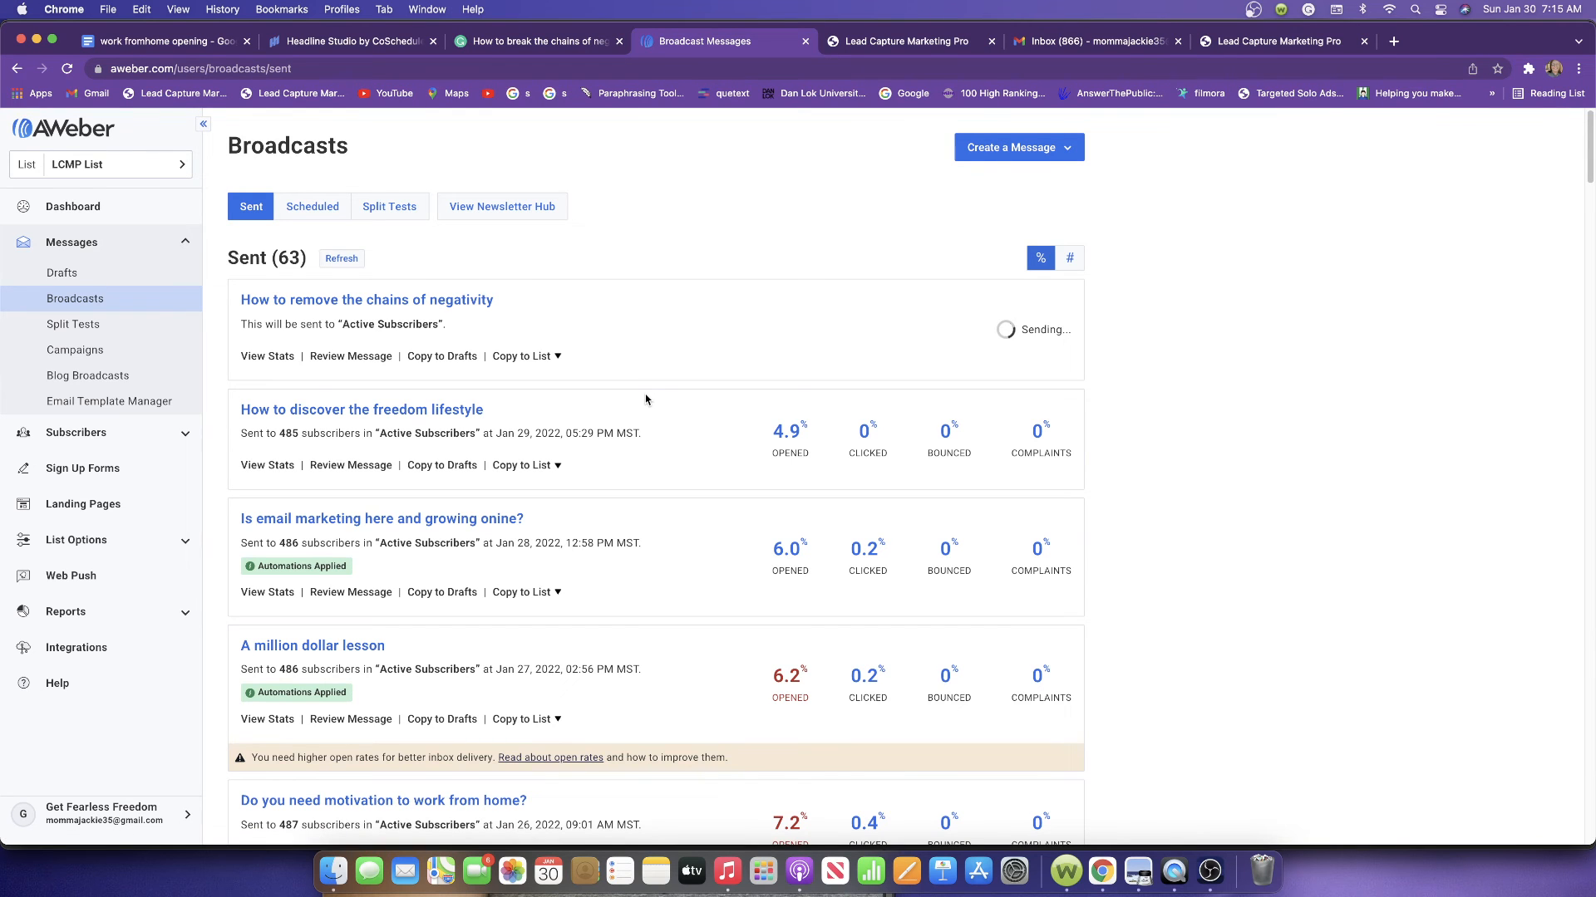
scroll(648, 399, "down", 1)
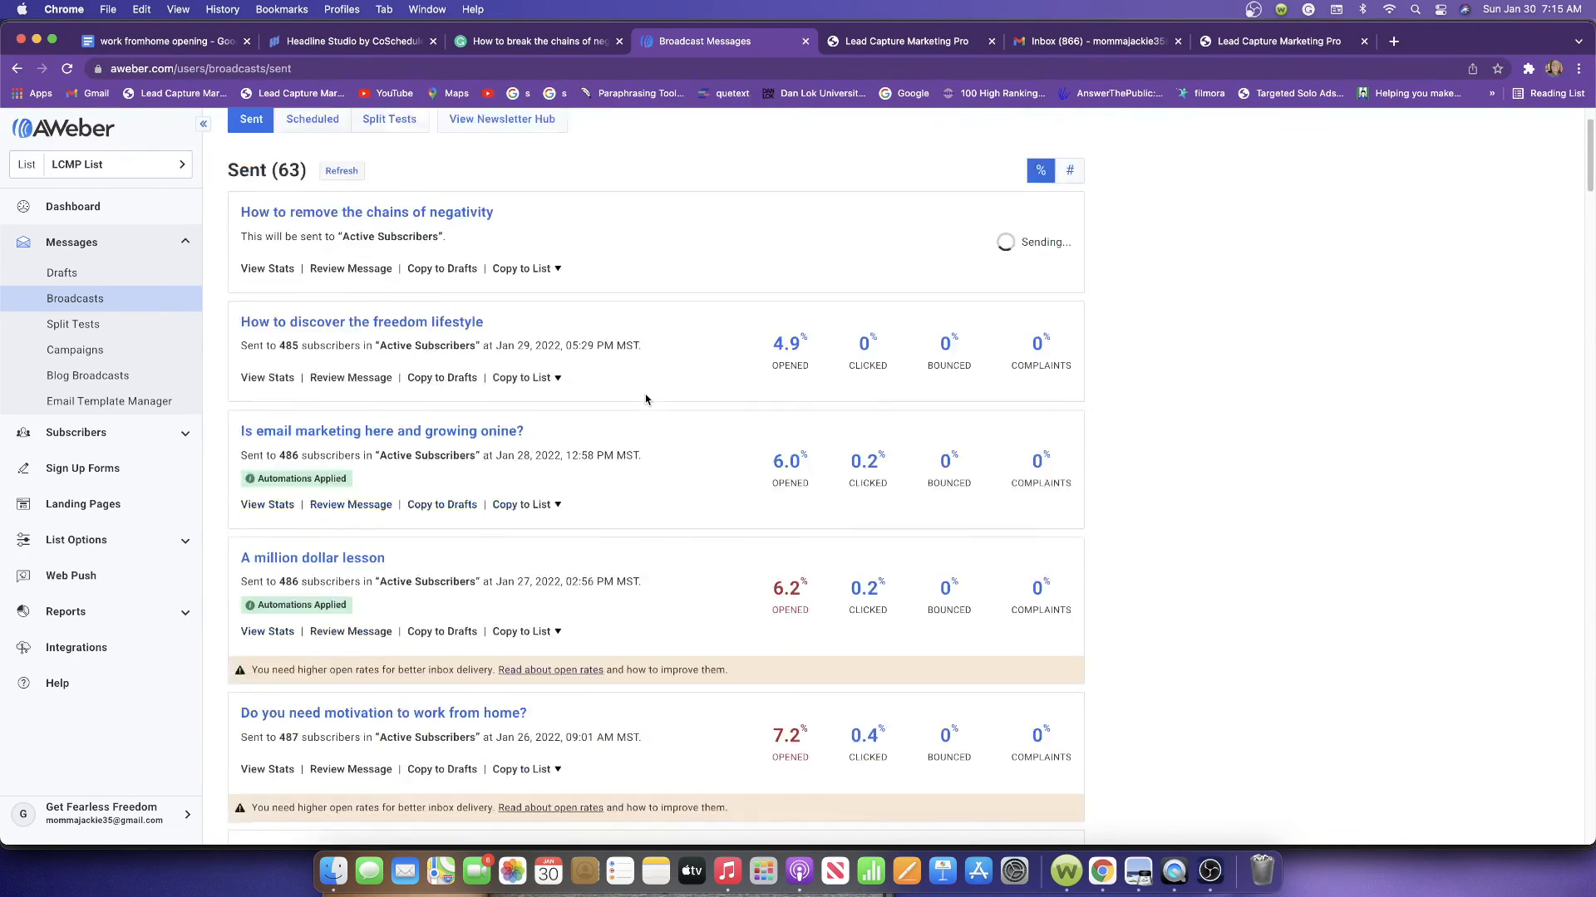
scroll(648, 400, "up", 1)
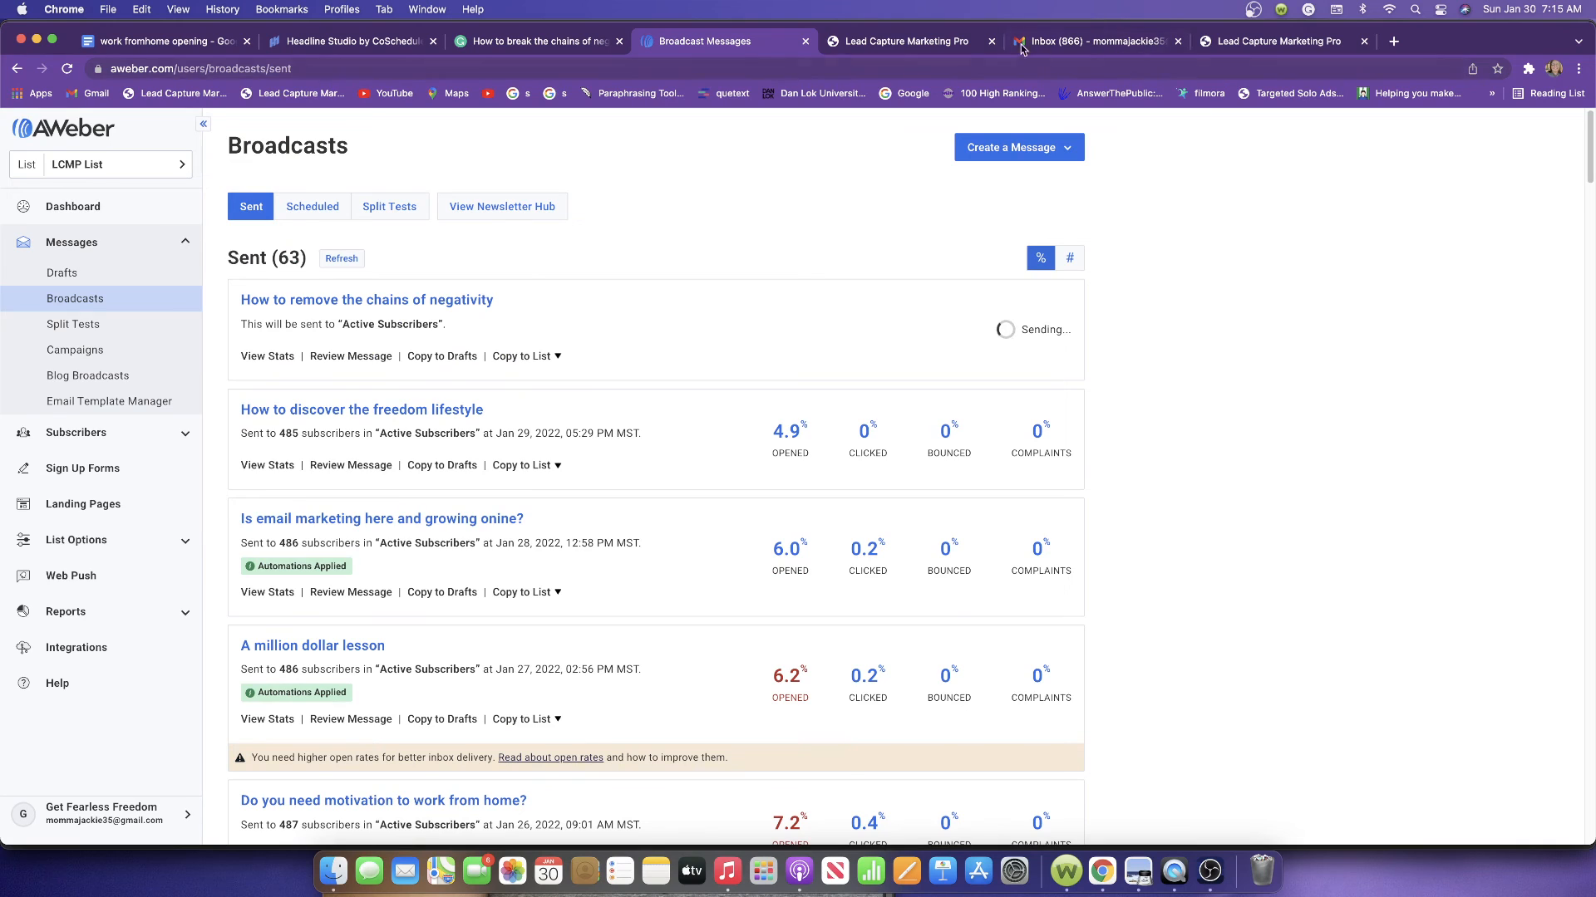
Open the Lead Capture Marketing Pro dashboard and look over its marketing guide and affiliate sections
left_click(952, 43)
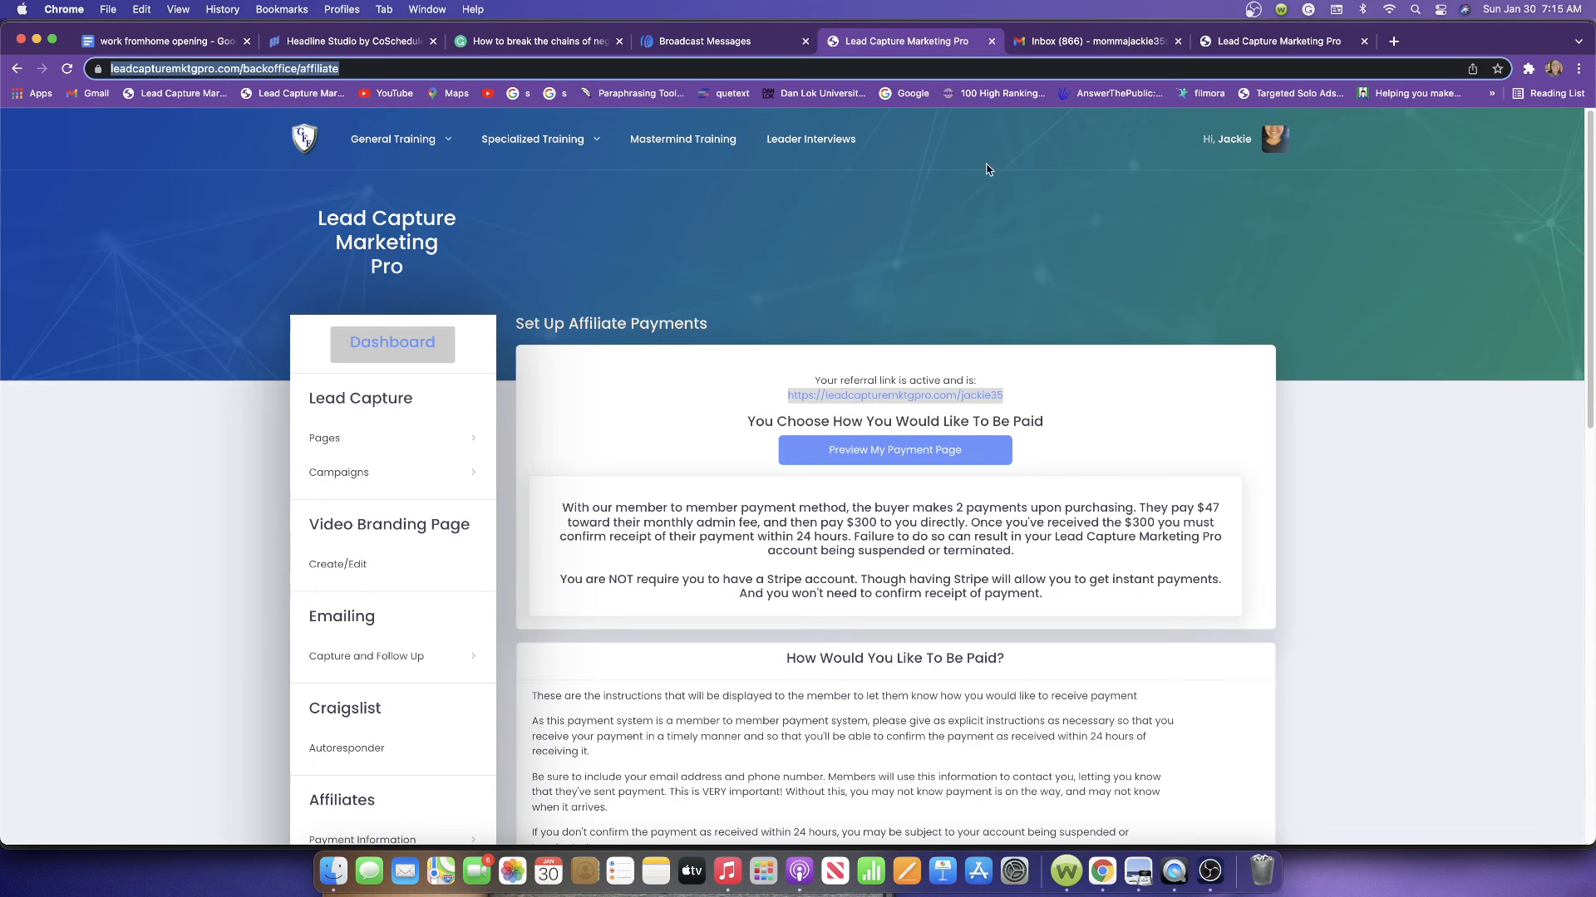
left_click(378, 349)
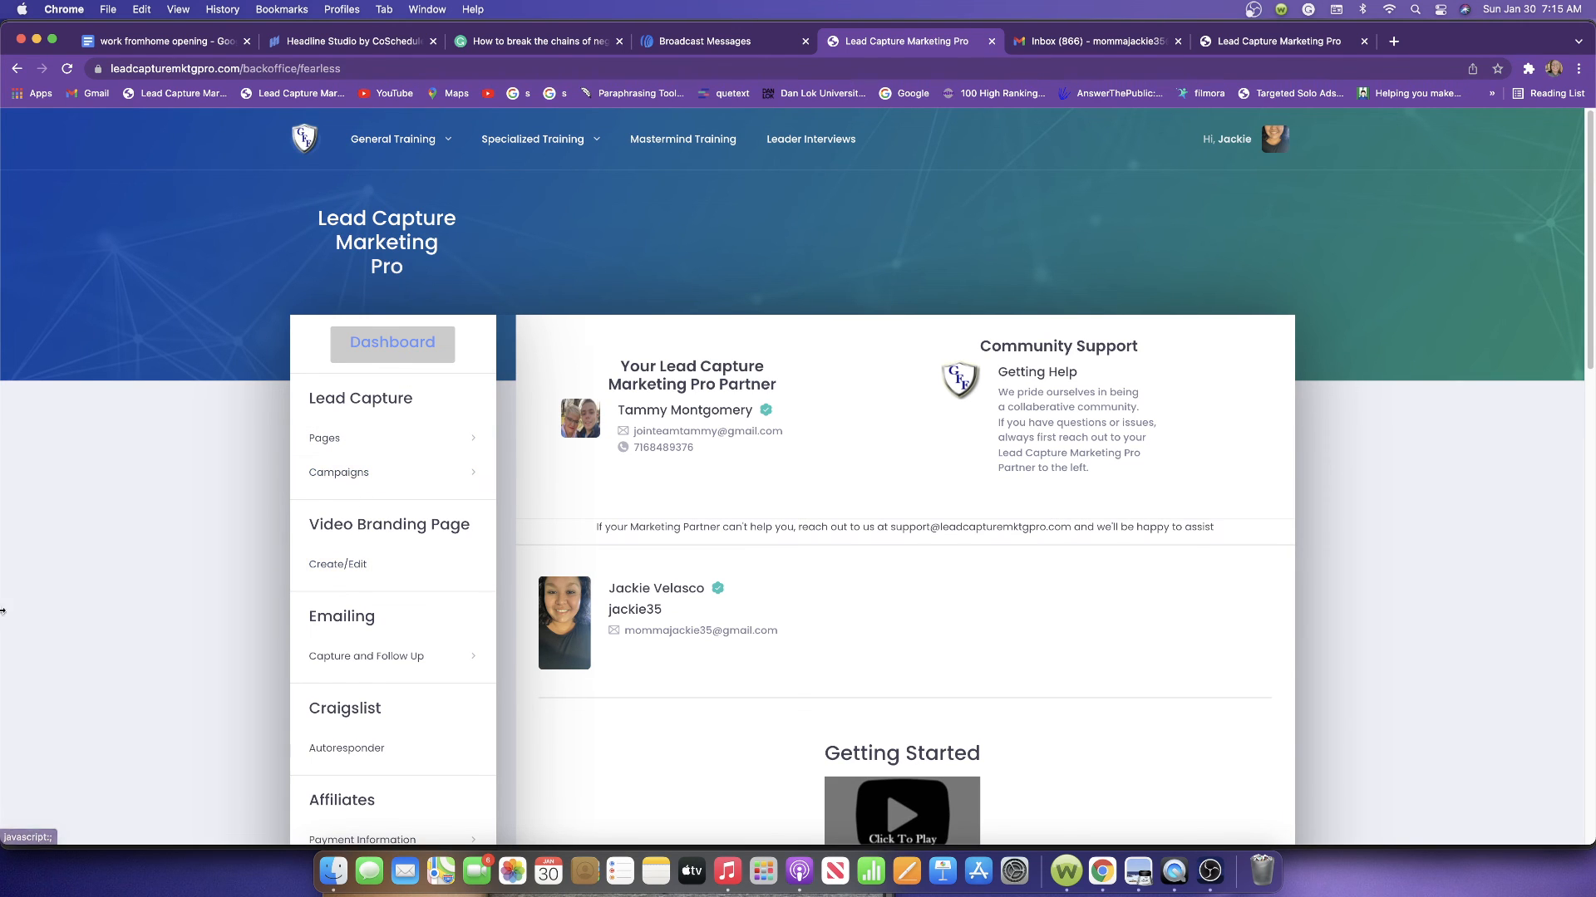
scroll(424, 517, "down", 3)
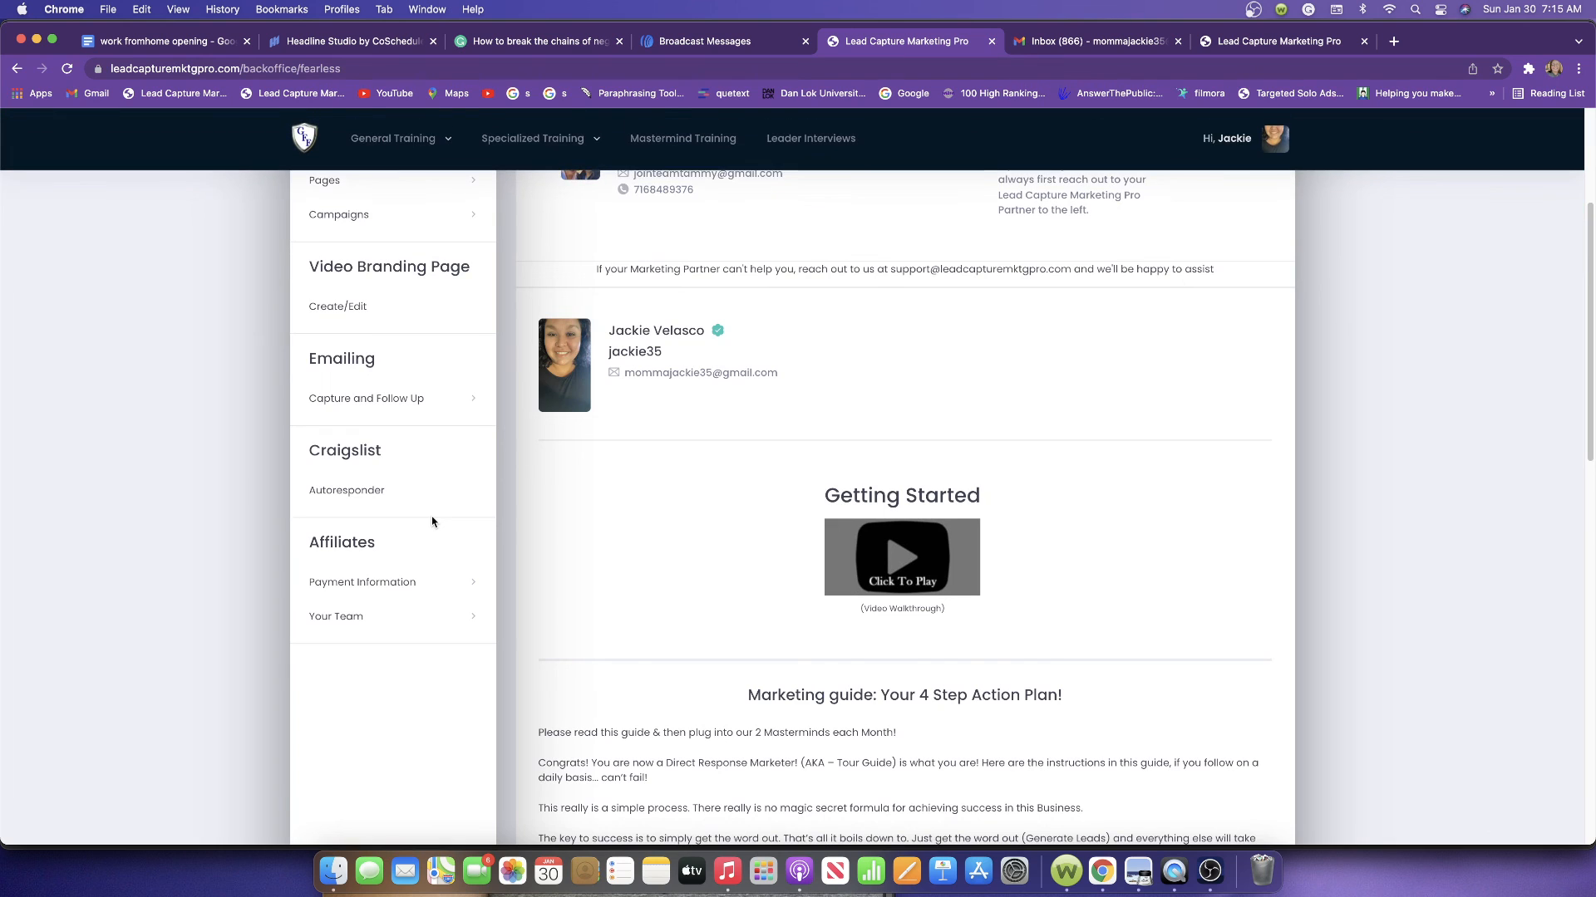
scroll(429, 522, "down", 1)
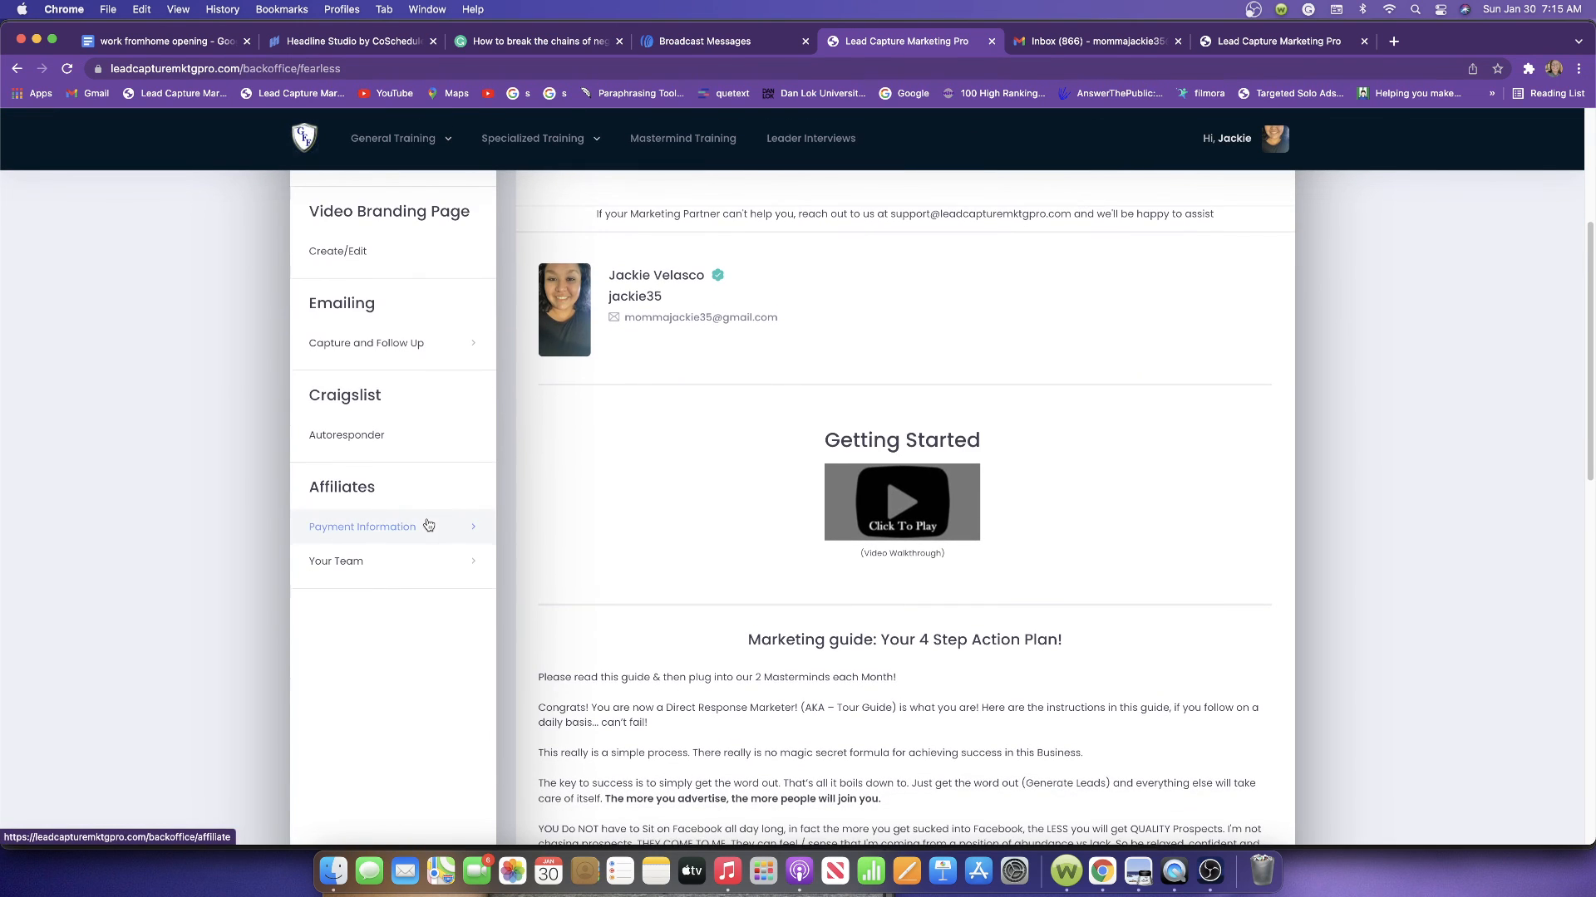
scroll(428, 523, "up", 4)
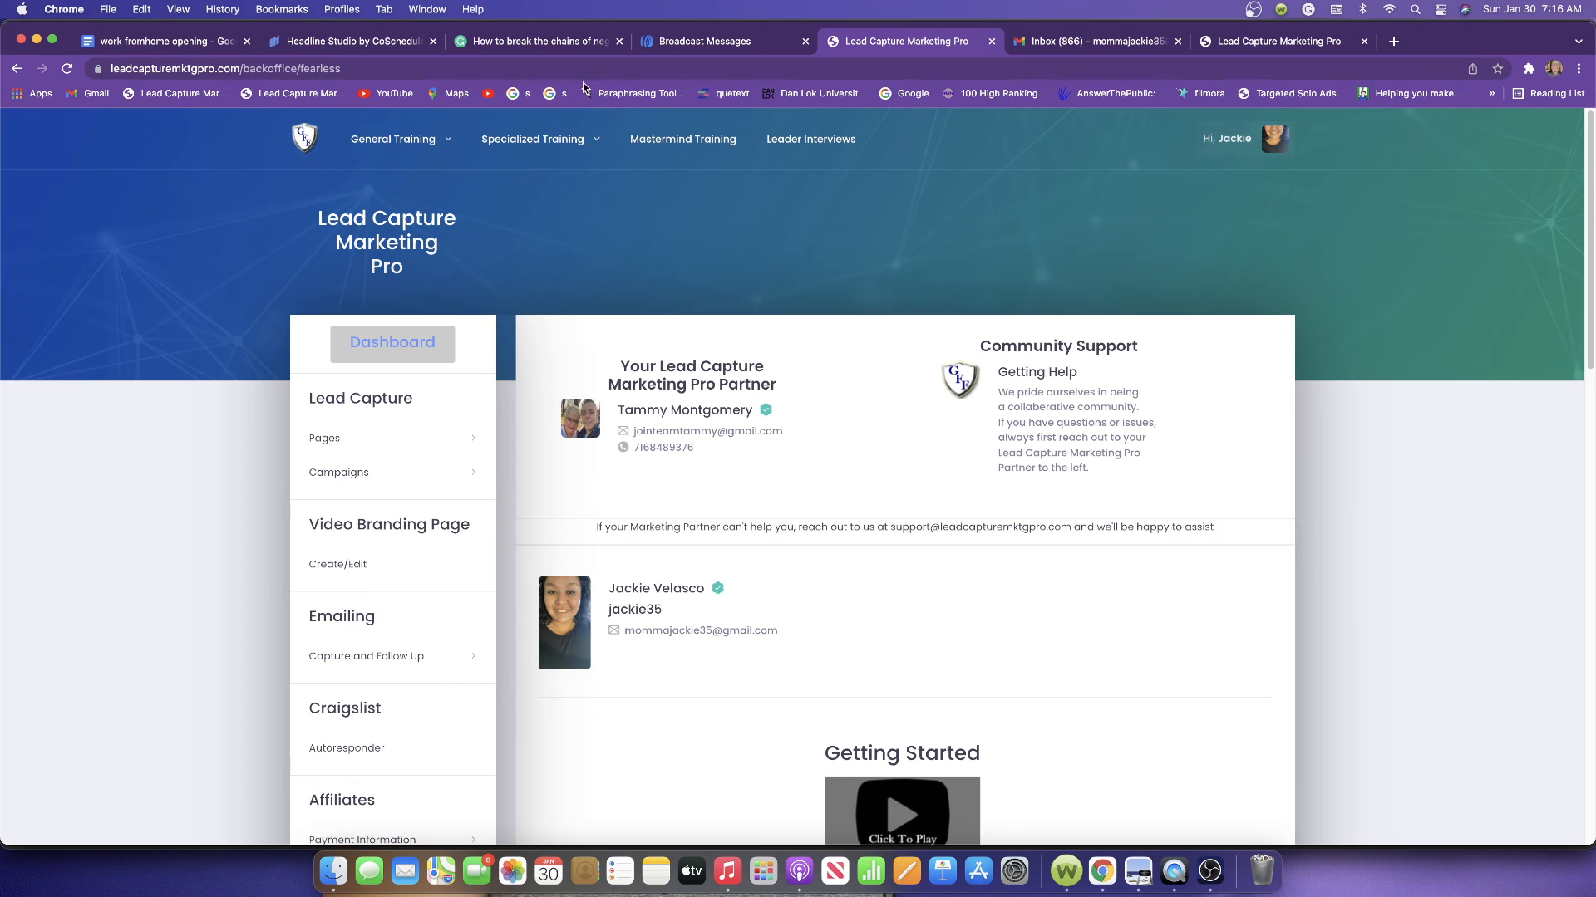
Return to the Google Docs document list, and revisit the Lead Capture Marketing Pro, Gmail and AWeber Broadcasts pages
left_click(148, 43)
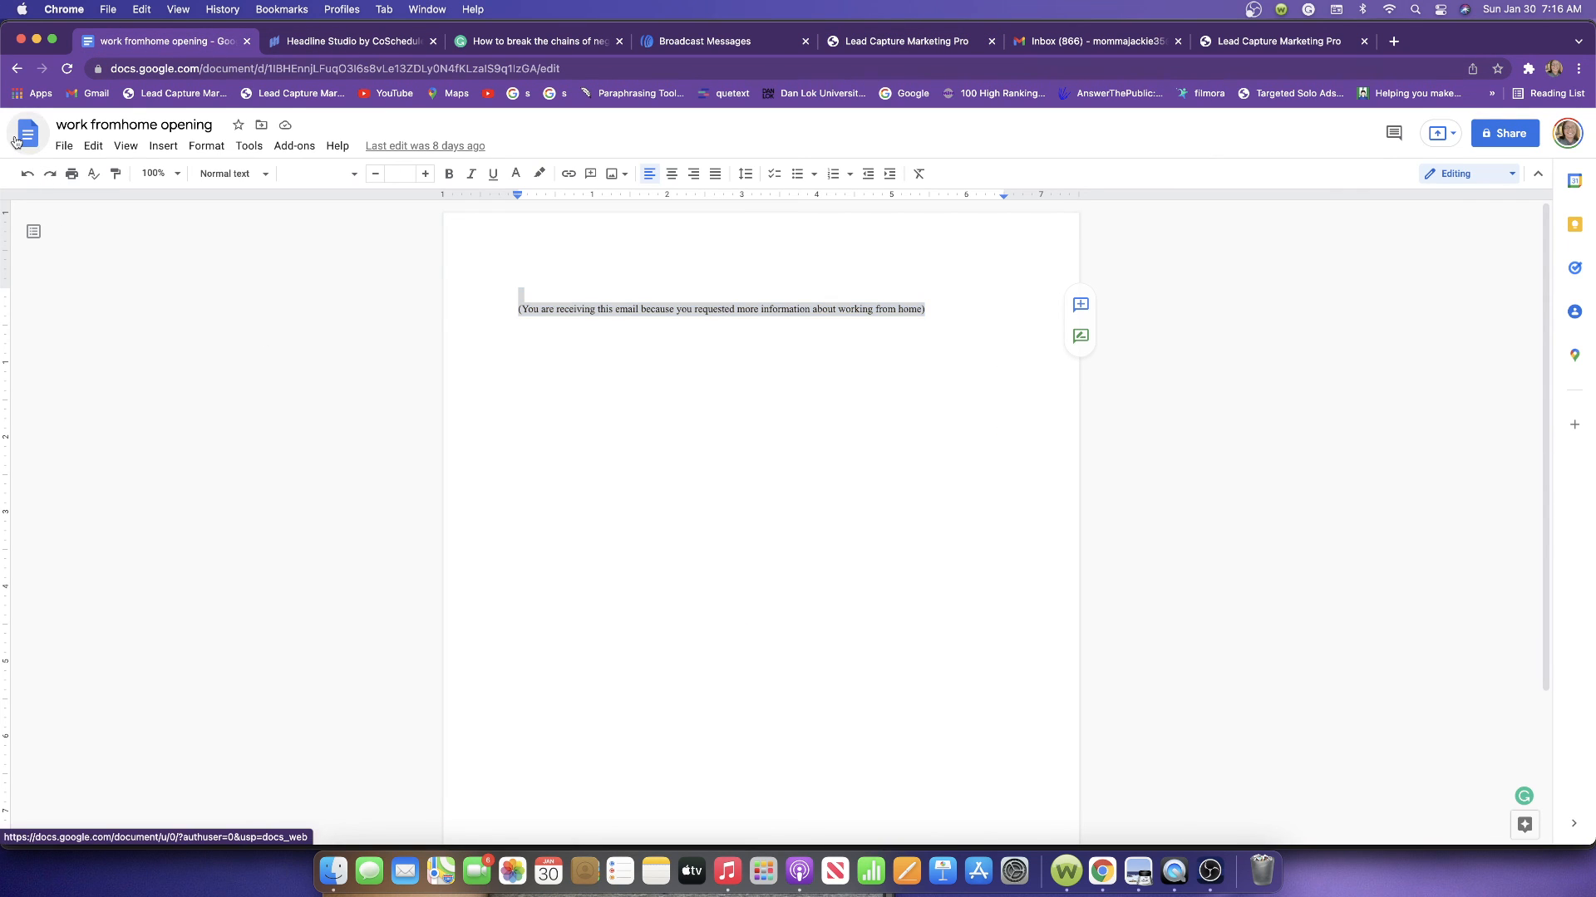
left_click(709, 39)
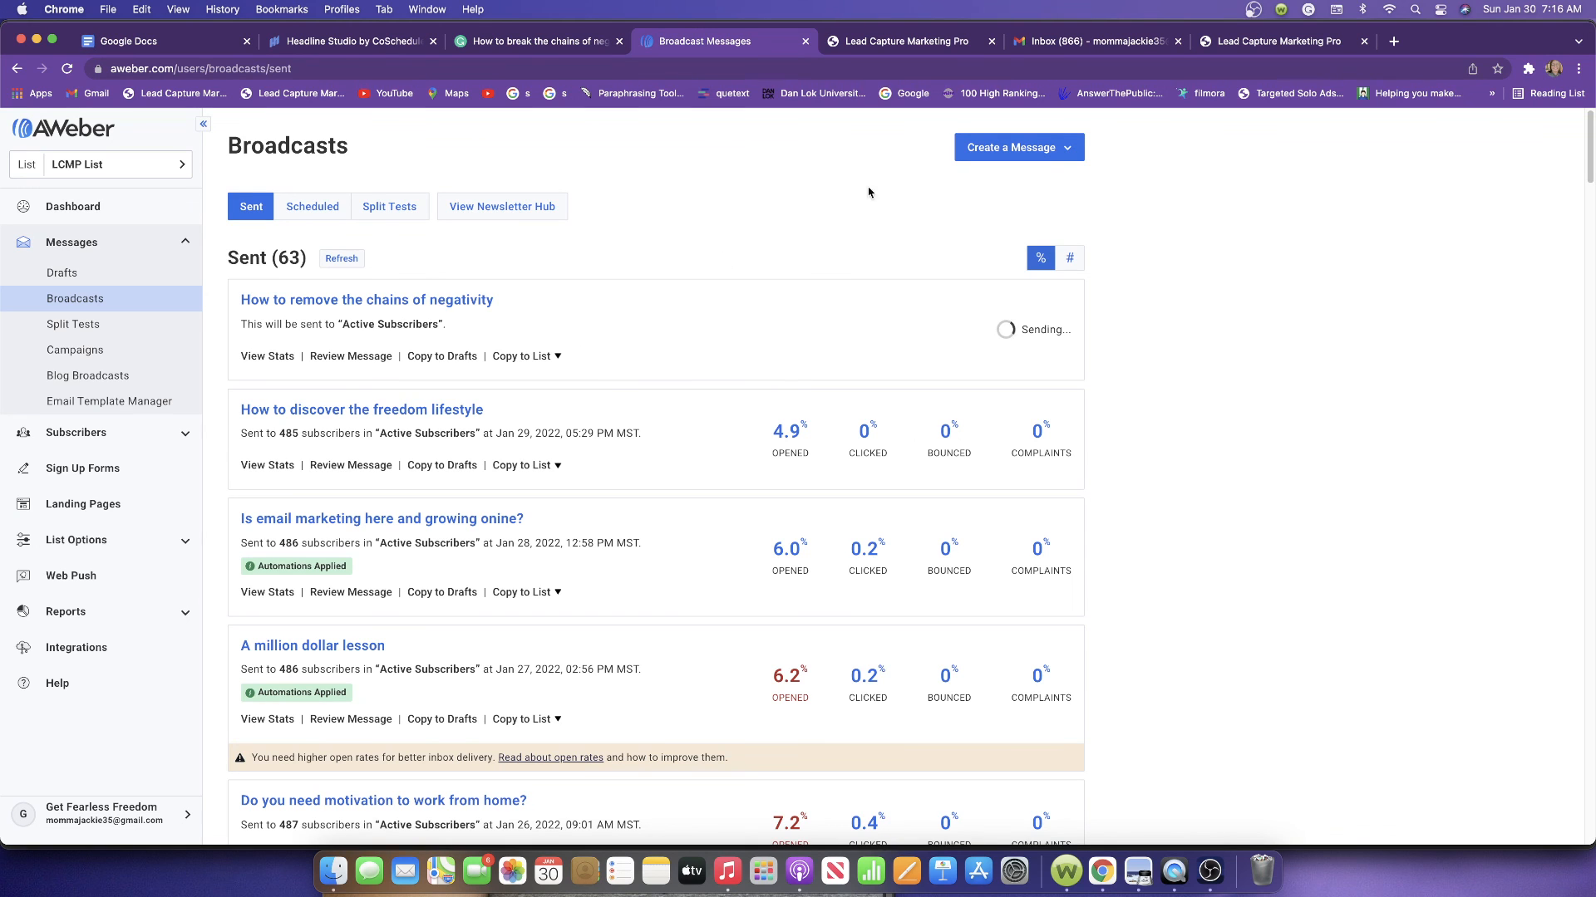
left_click(927, 43)
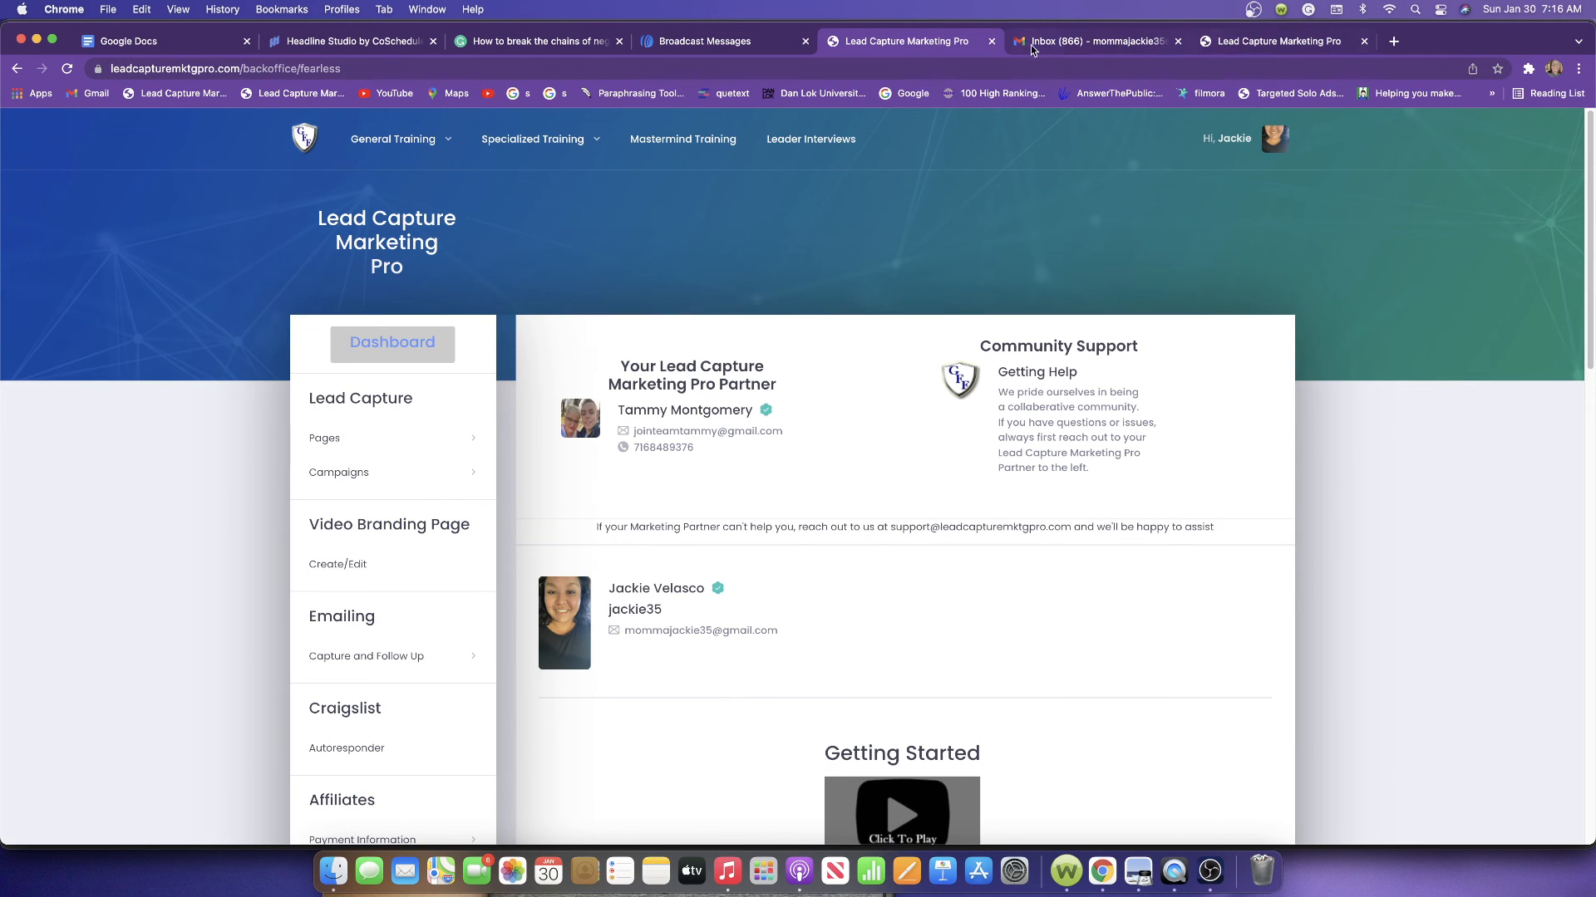
left_click(1082, 46)
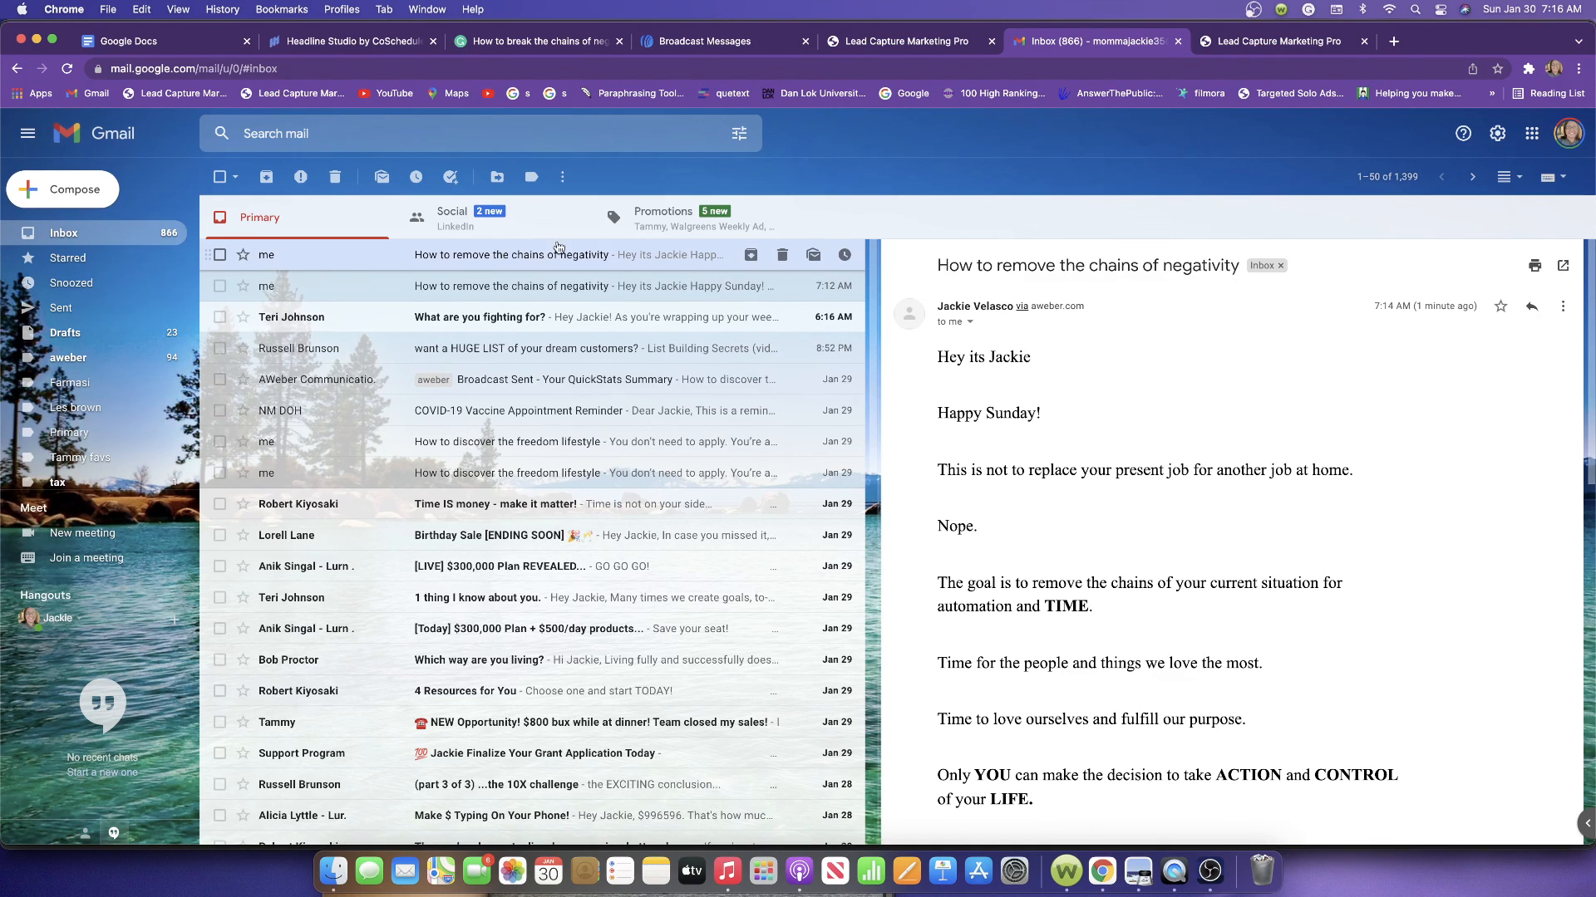
left_click(717, 44)
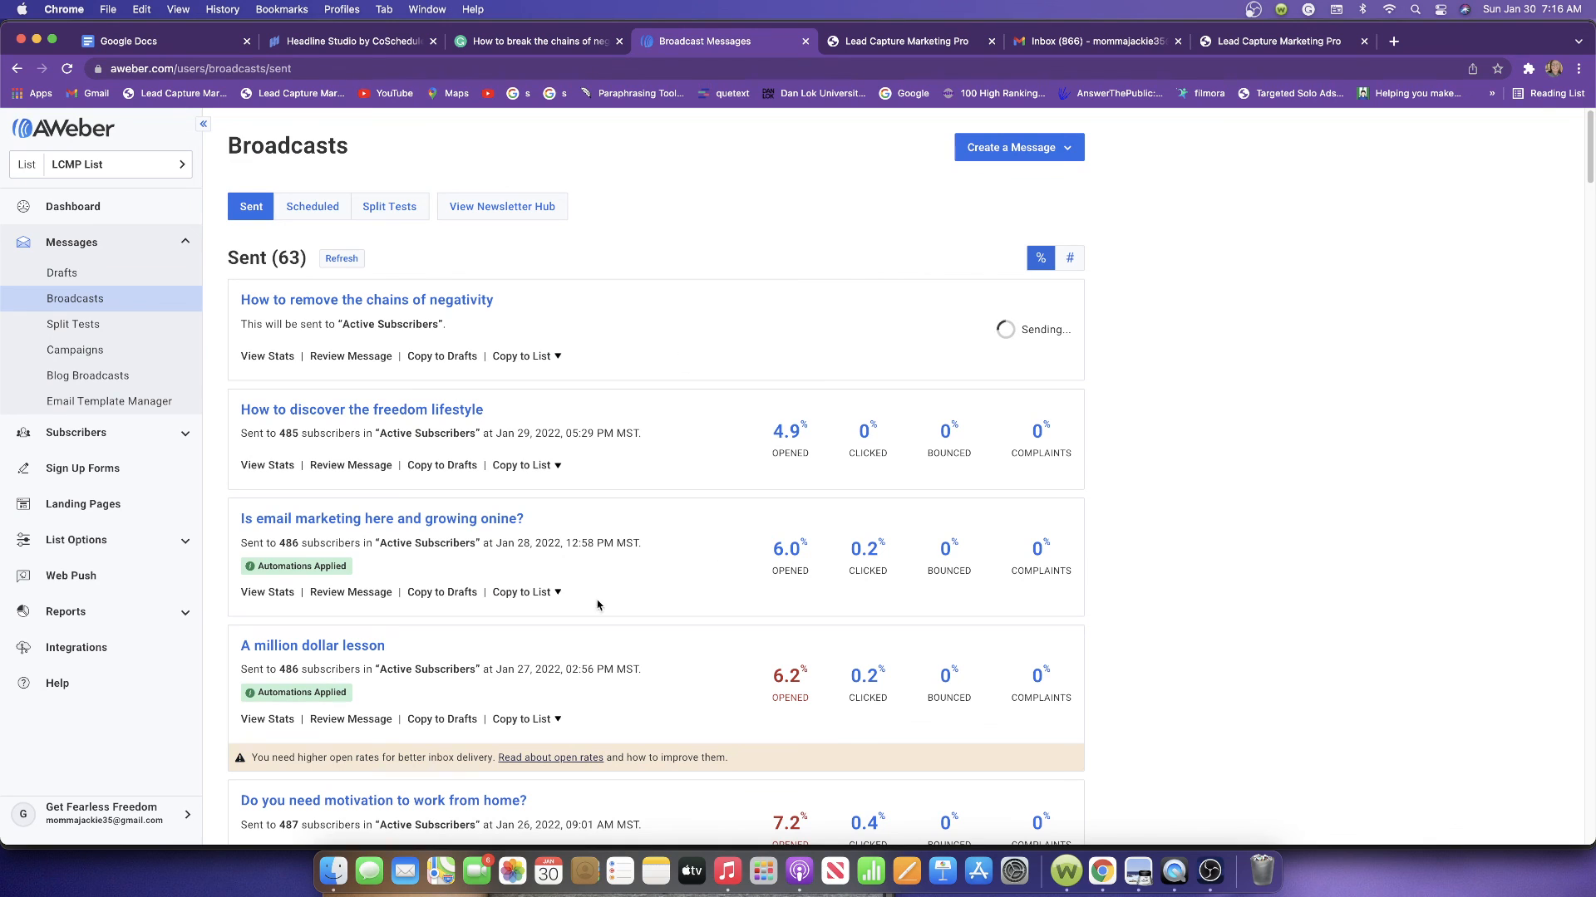
left_click(1209, 872)
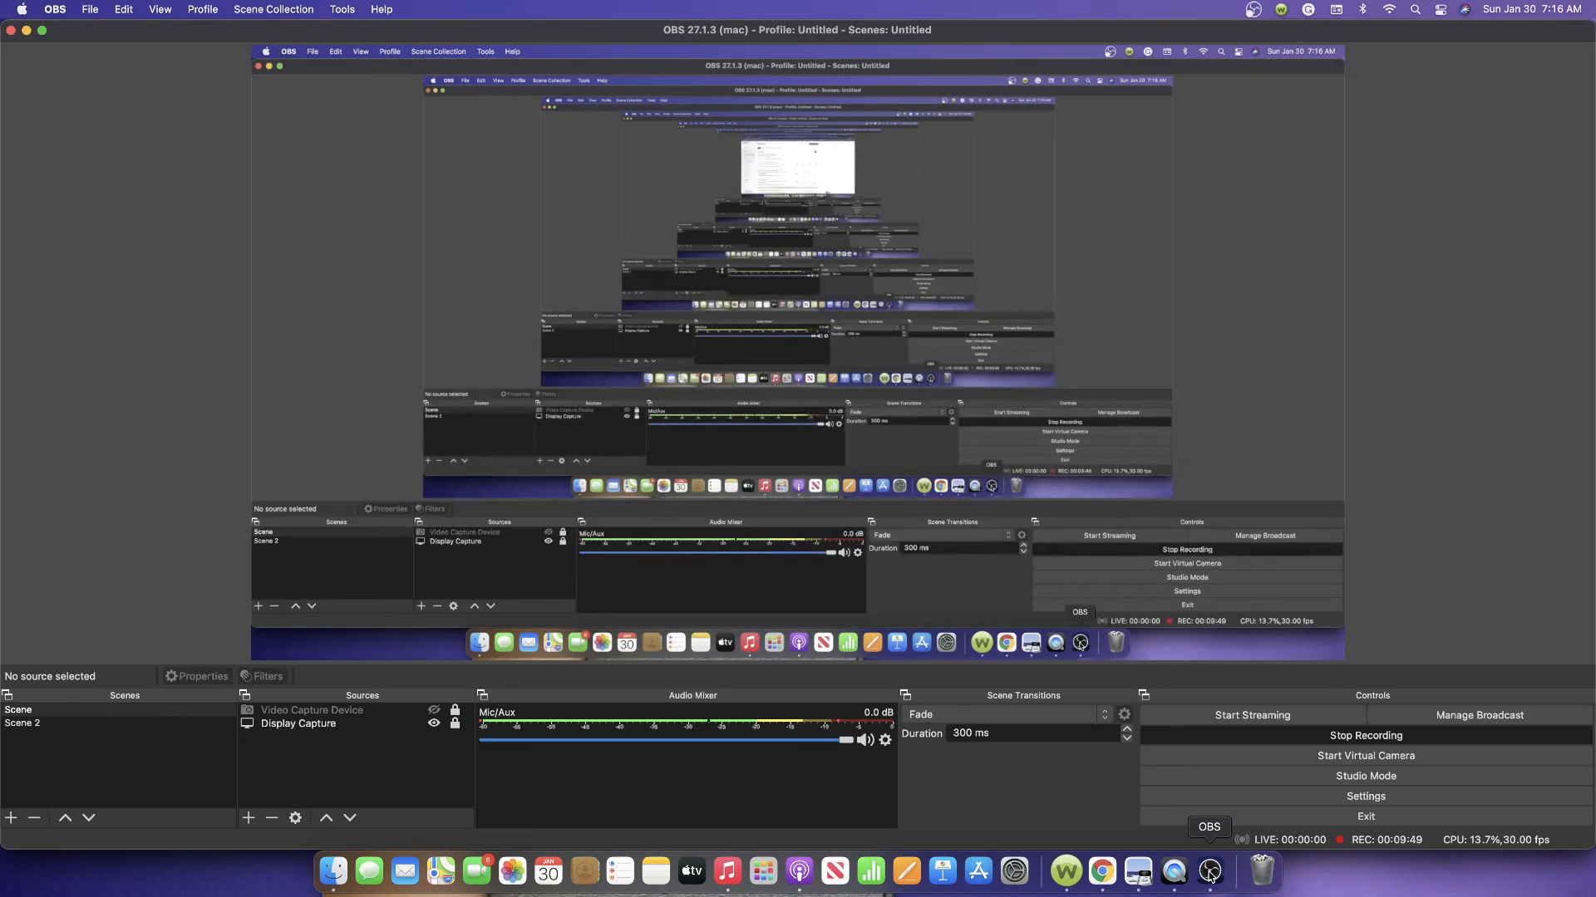